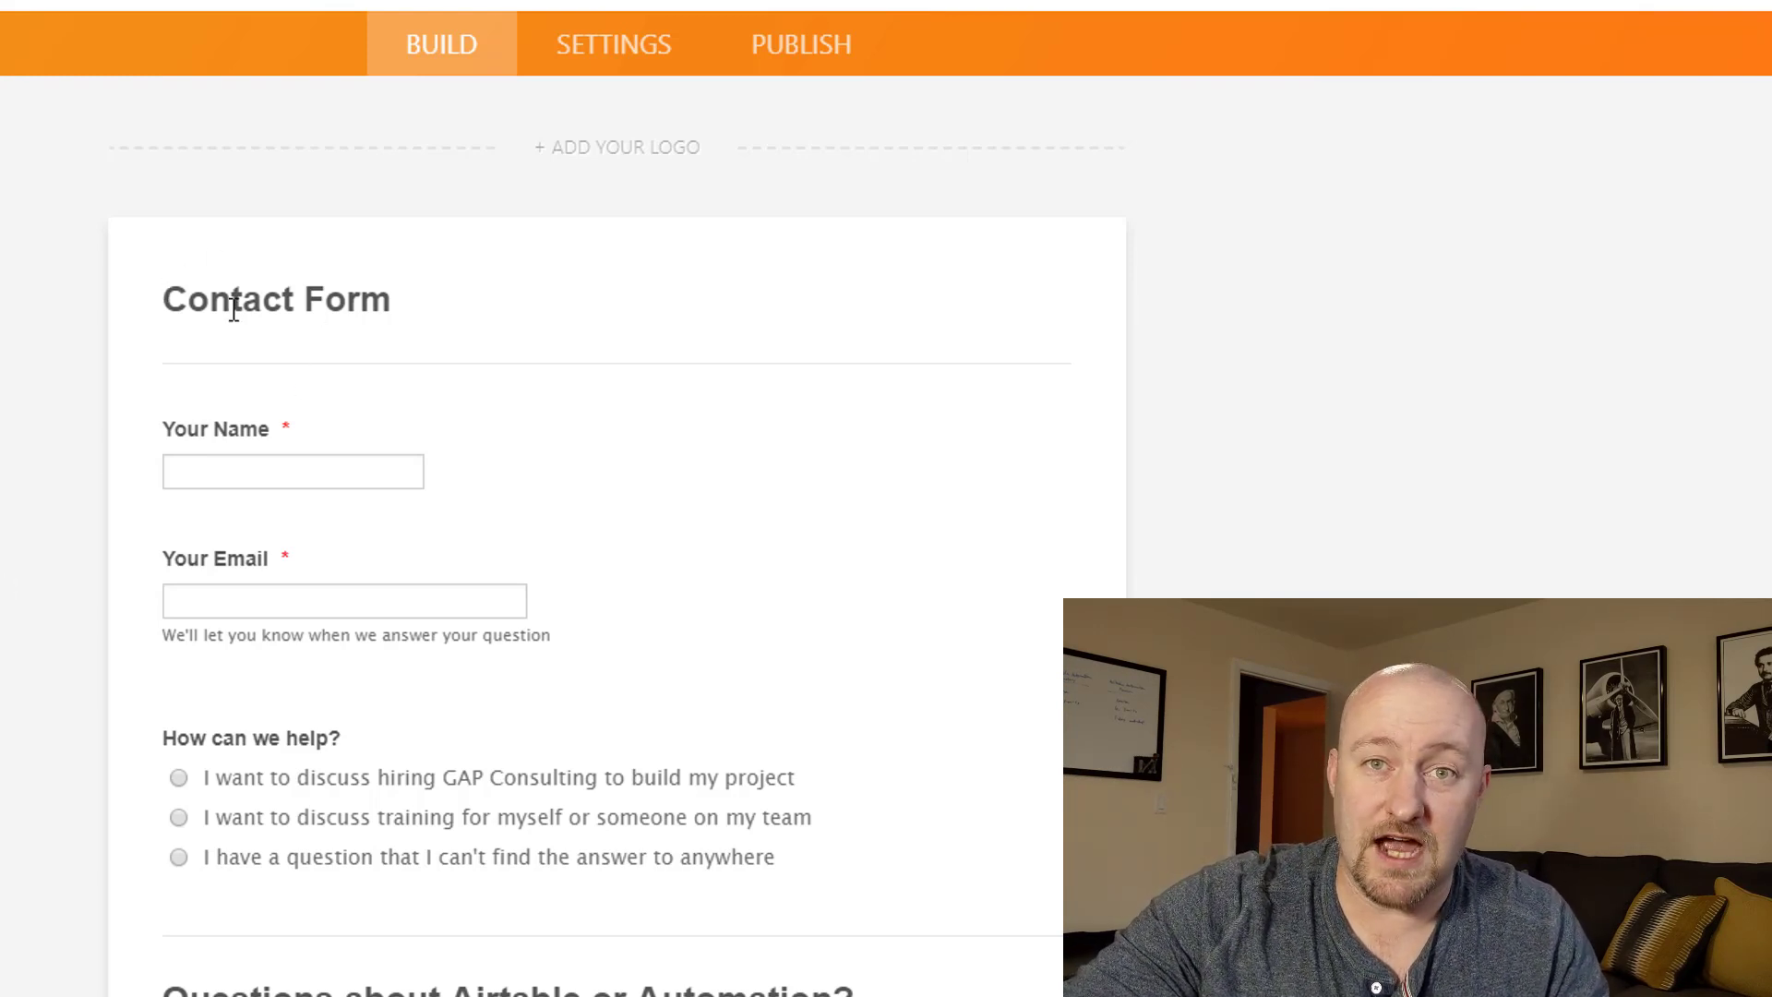
{"action": "scroll", "coordinate": [255, 212], "scroll_direction": "down", "scroll_amount": 5}
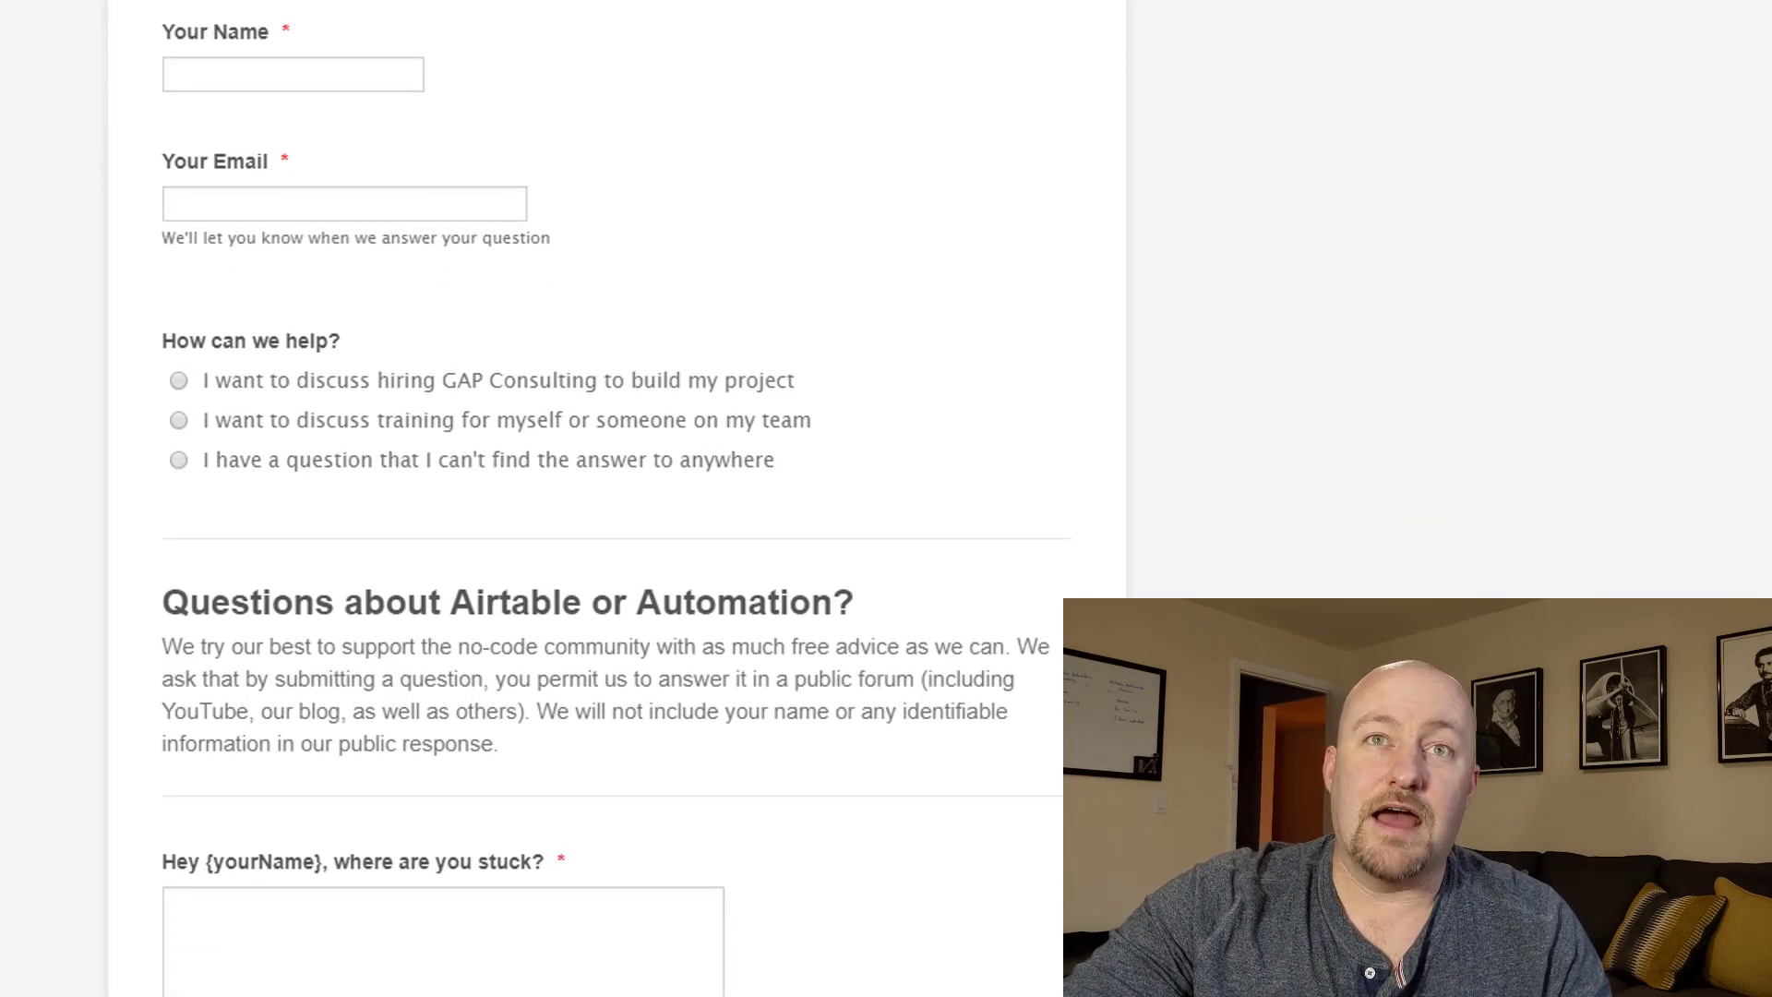
{"action": "scroll", "coordinate": [115, 281], "scroll_direction": "up", "scroll_amount": 2}
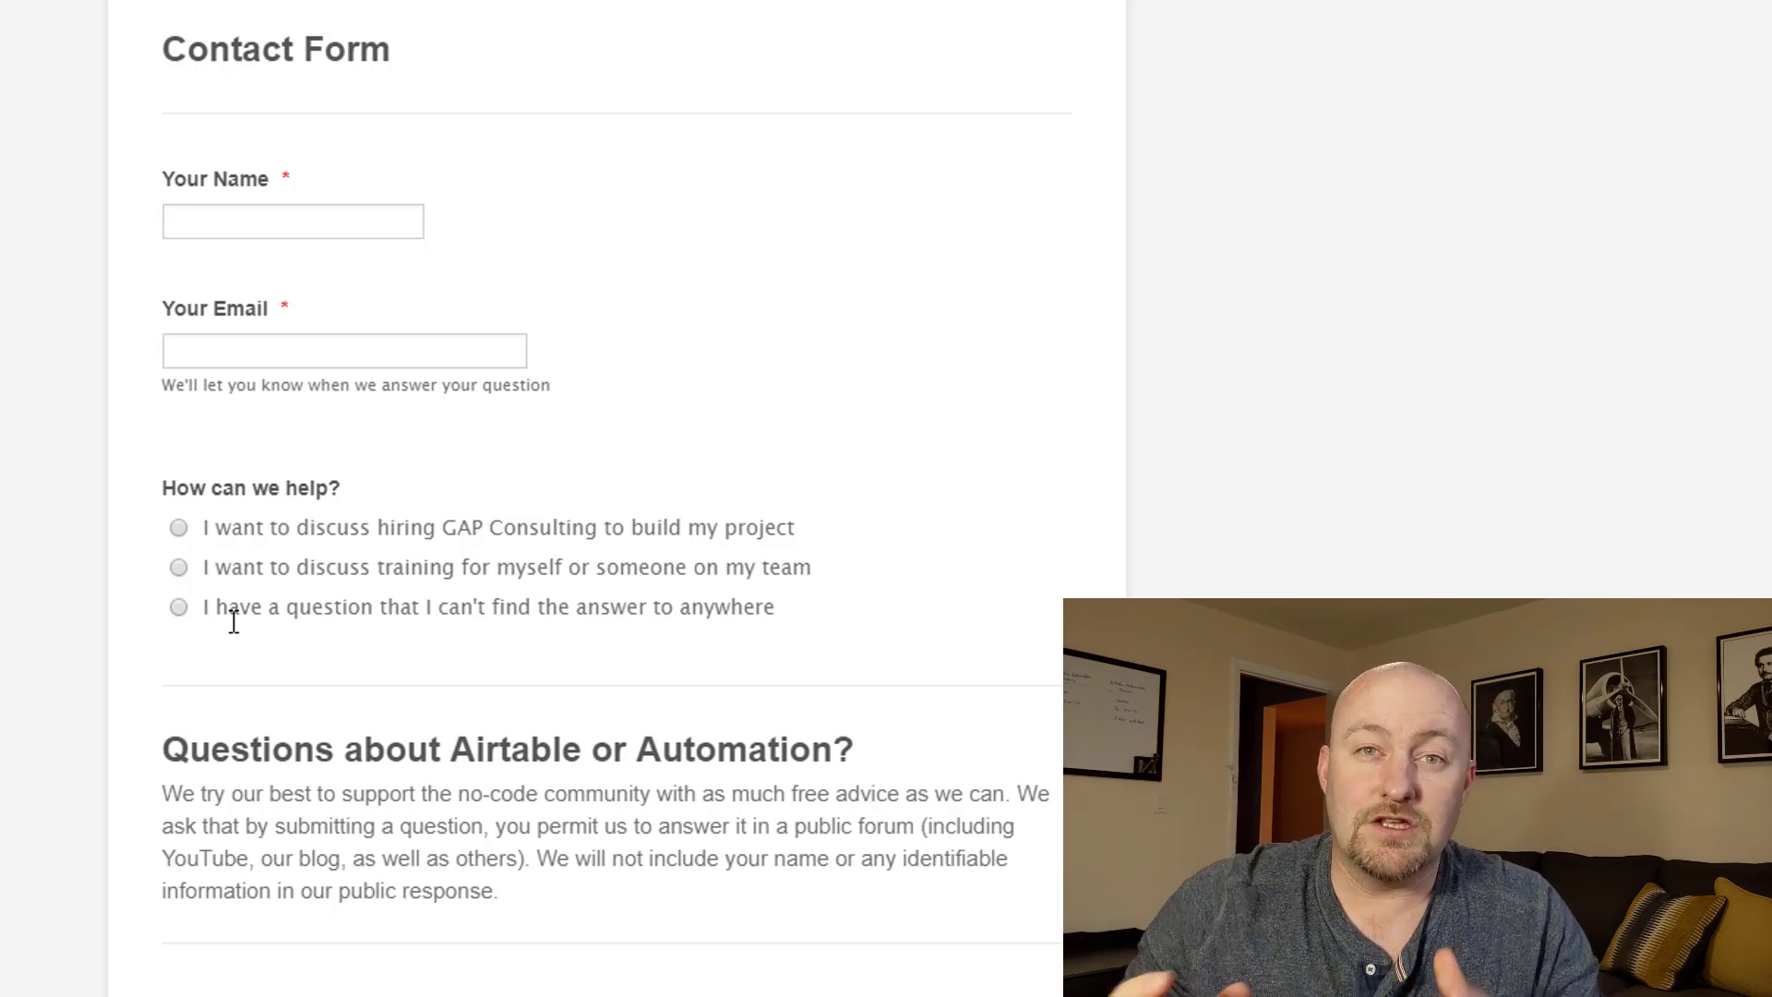
{"action": "scroll", "coordinate": [225, 605], "scroll_direction": "down", "scroll_amount": 2}
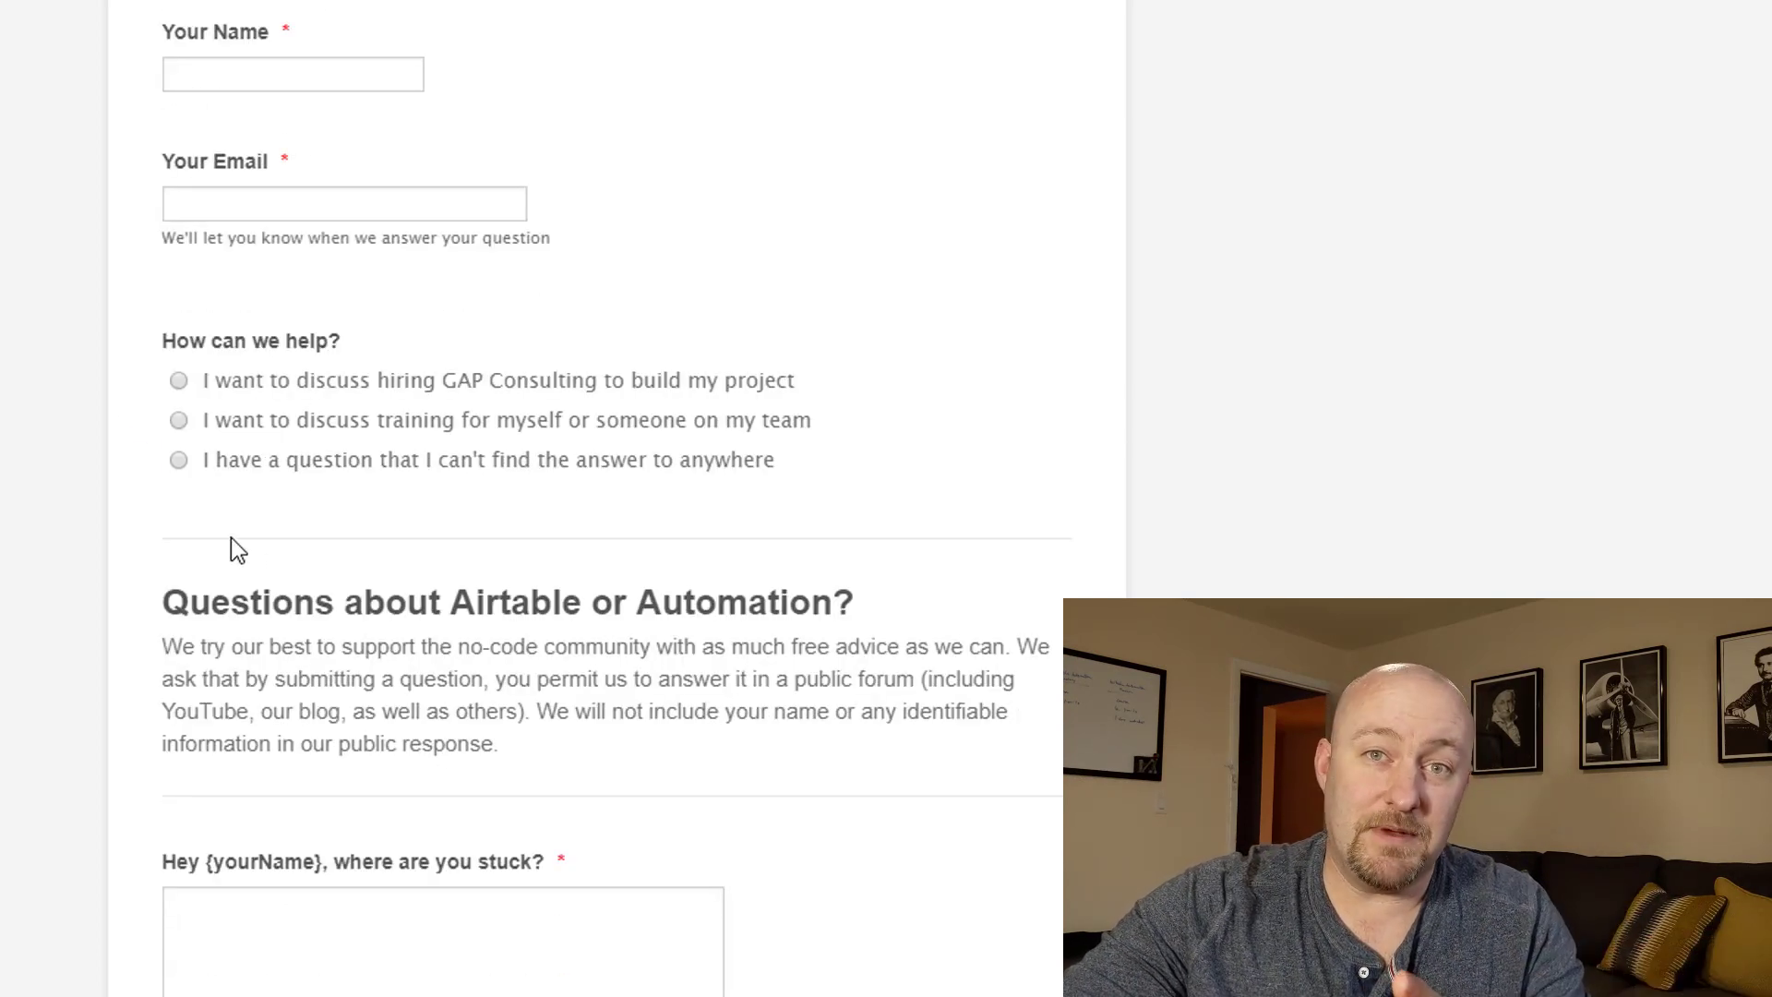
{"action": "scroll", "coordinate": [107, 637], "scroll_direction": "down", "scroll_amount": 2}
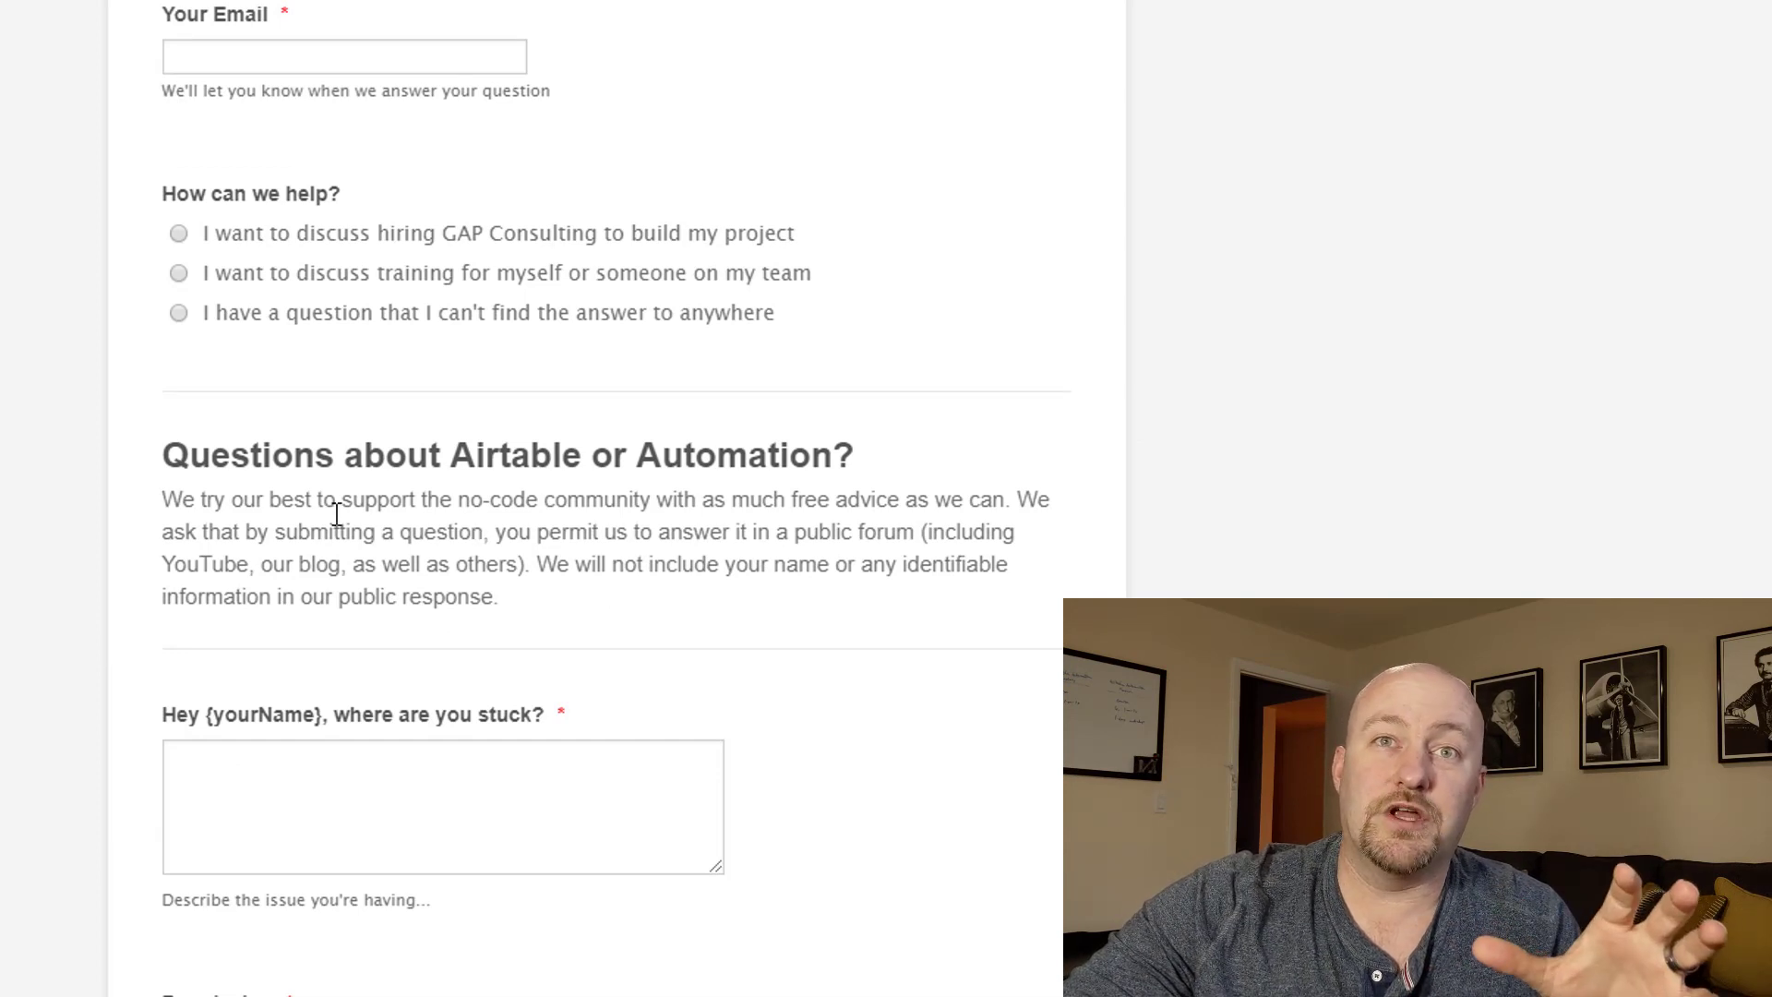
{"action": "left_click", "coordinate": [238, 472]}
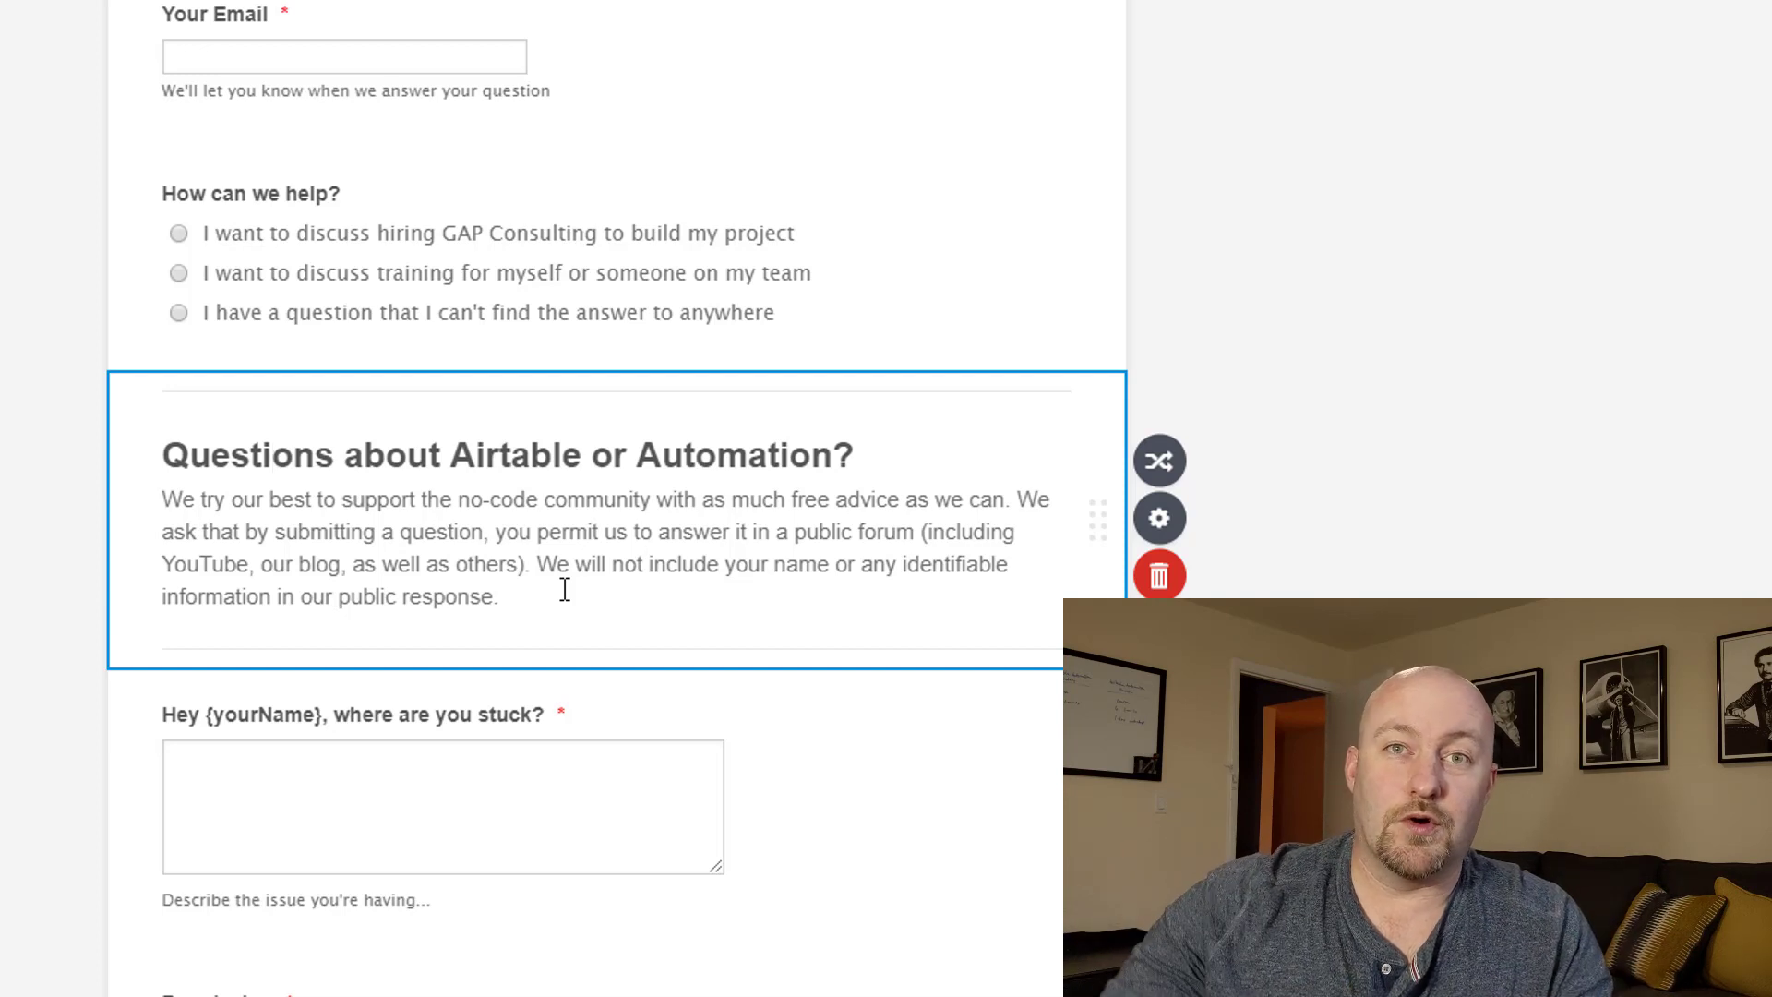
Scroll the JotForm builder canvas down and back up beside the Contact Form.
{"action": "scroll", "coordinate": [513, 637], "scroll_direction": "down", "scroll_amount": 1}
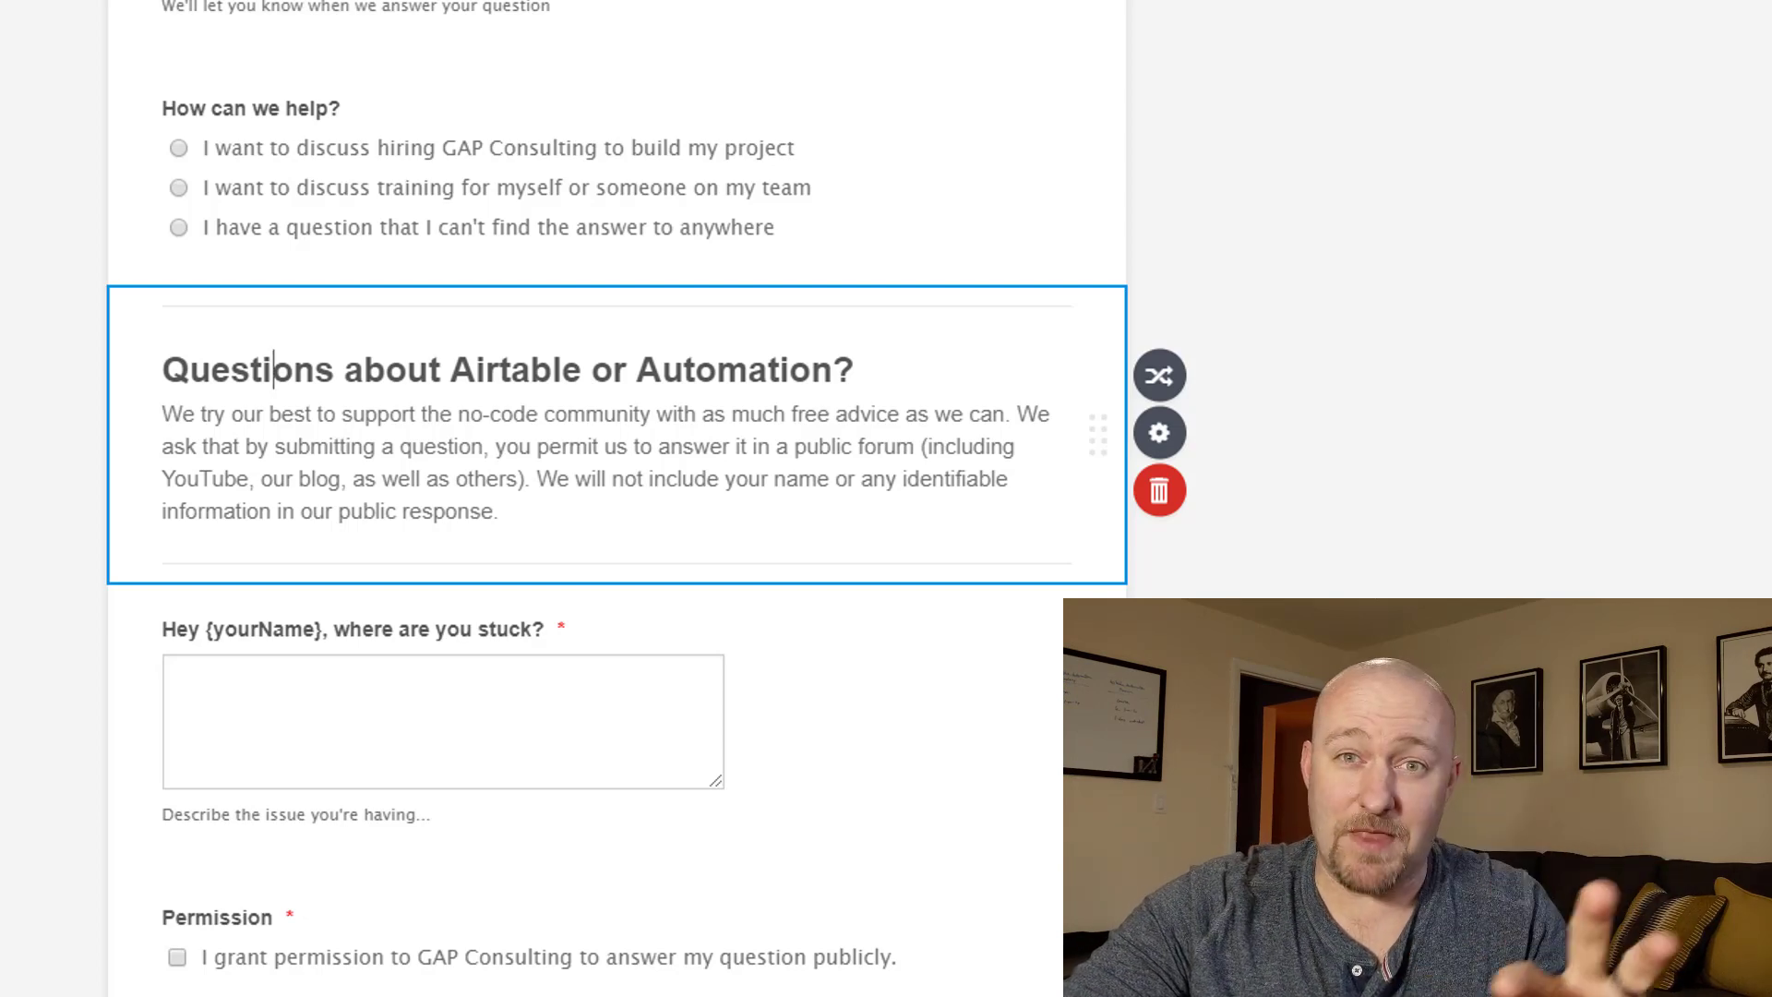
{"action": "scroll", "coordinate": [646, 558], "scroll_direction": "up", "scroll_amount": 3}
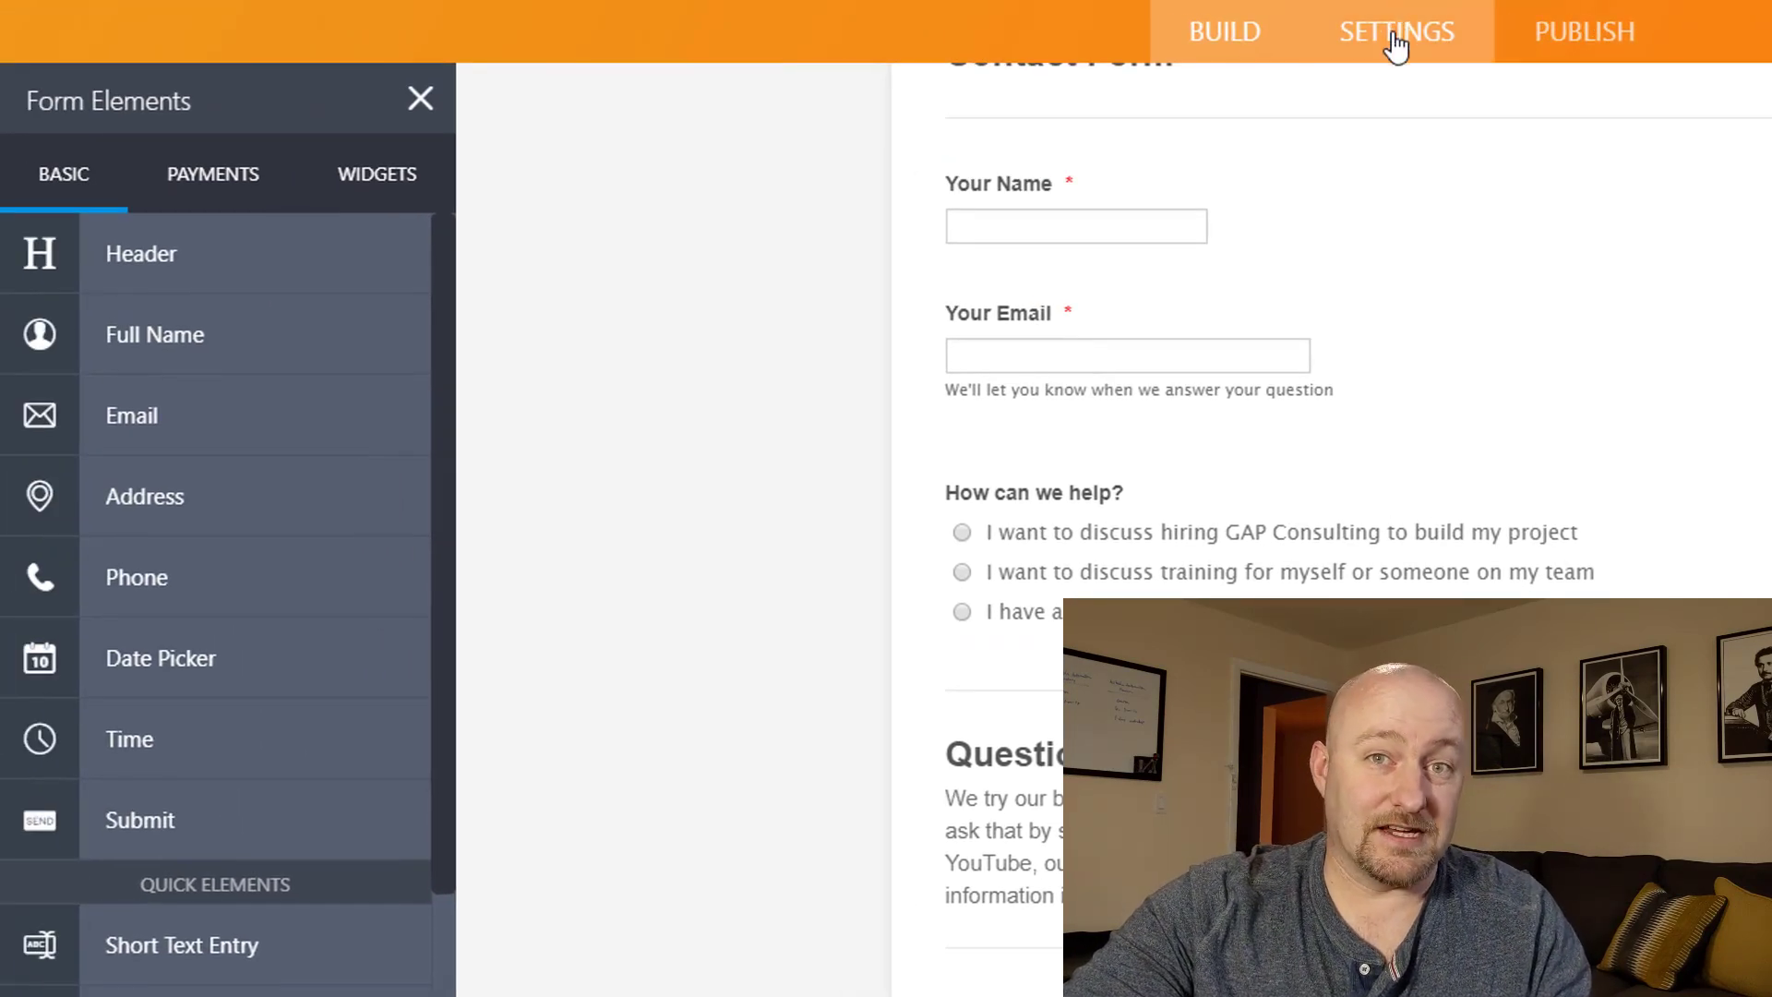
Open the form's Conditions in Settings and inspect the redirect rule.
{"action": "left_click", "coordinate": [1397, 44]}
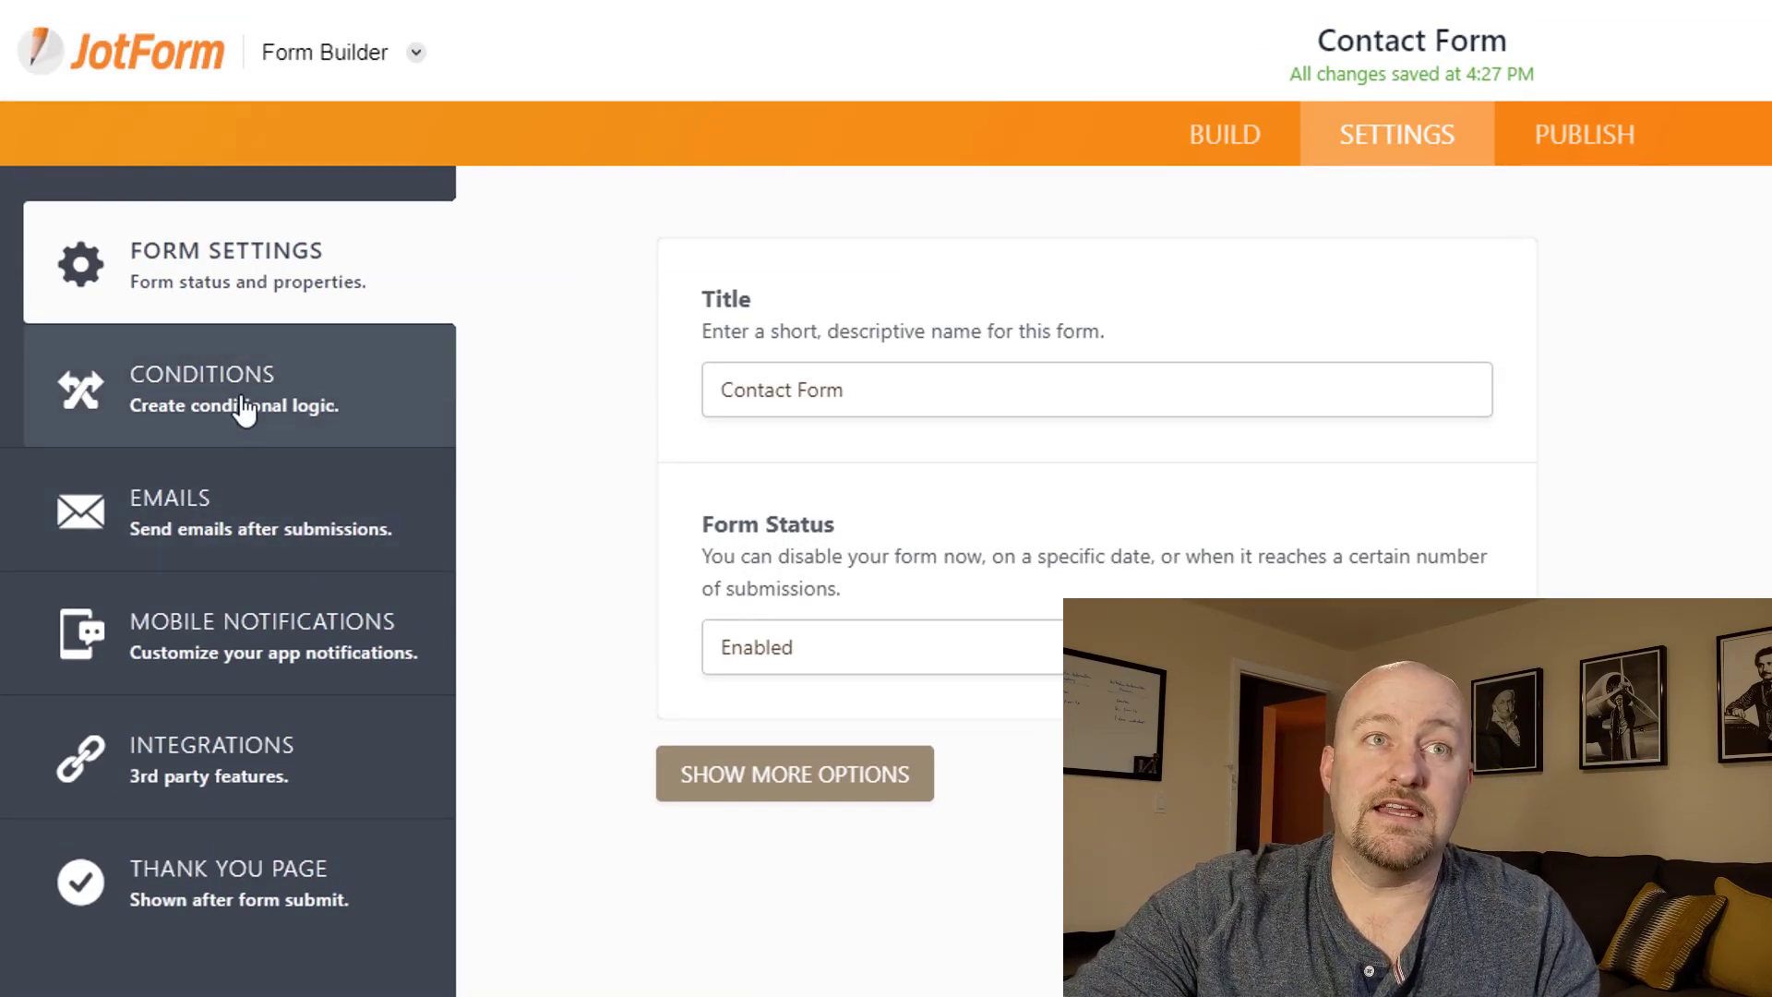
{"action": "left_click", "coordinate": [242, 409]}
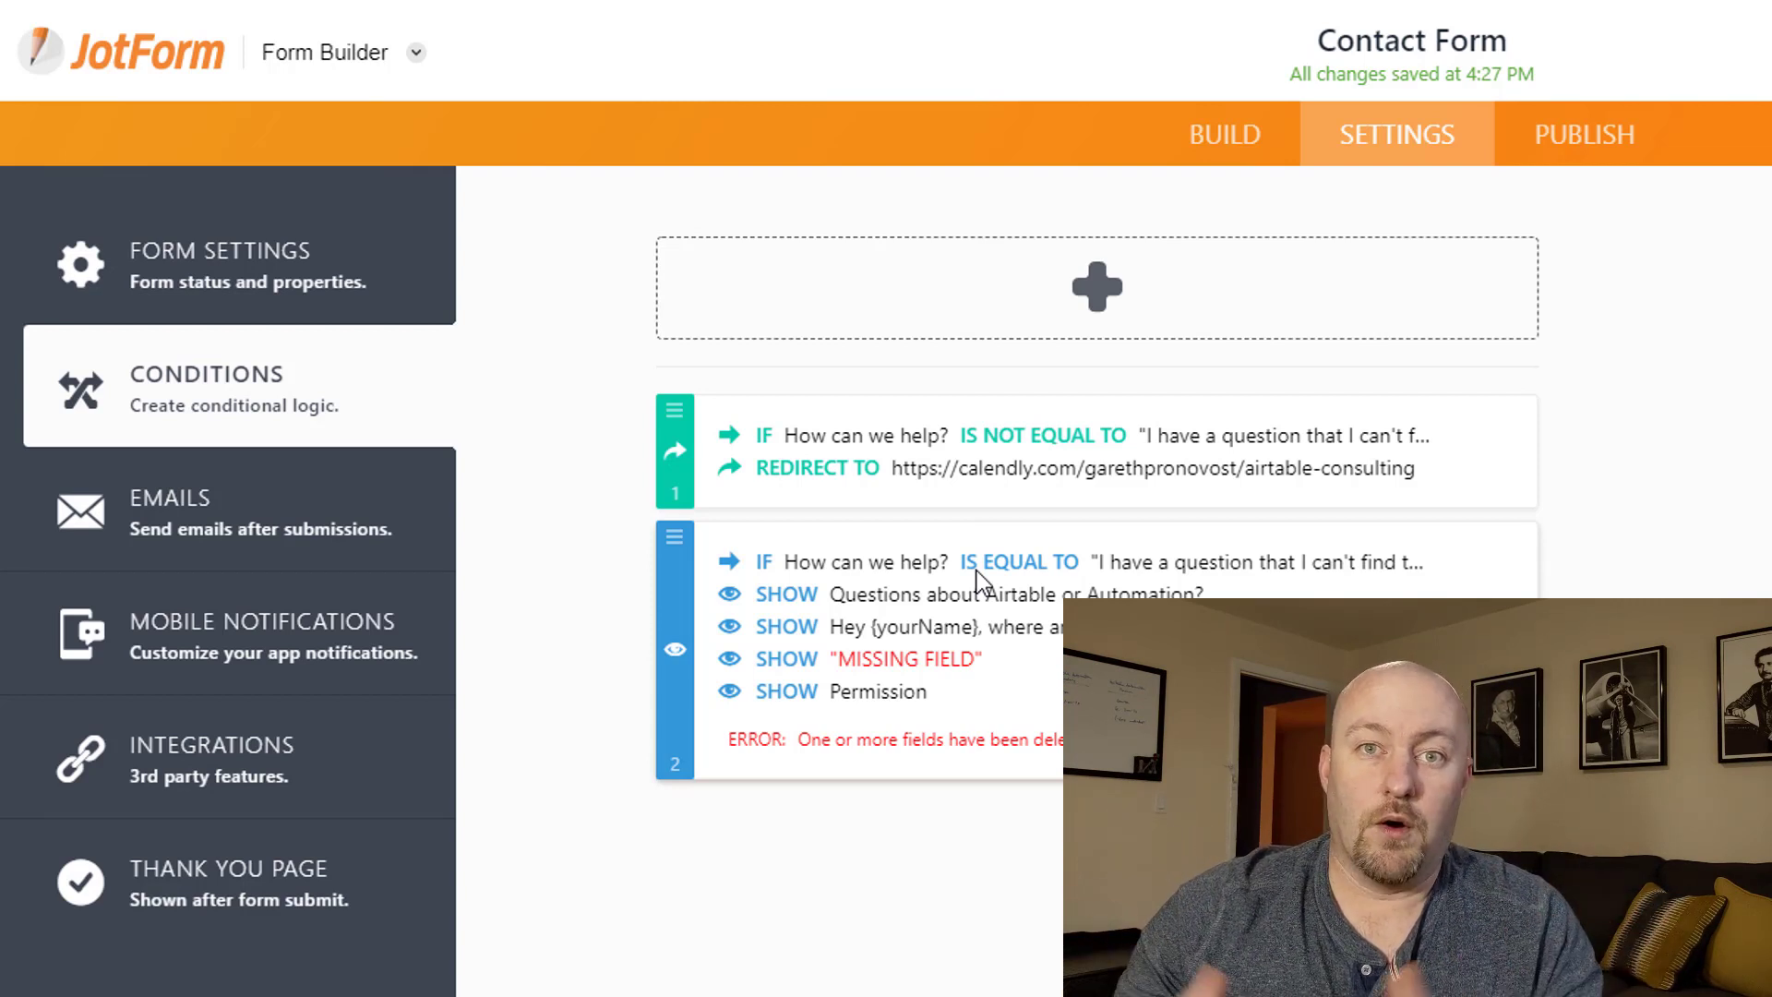
{"action": "mouse_move", "coordinate": [1216, 464]}
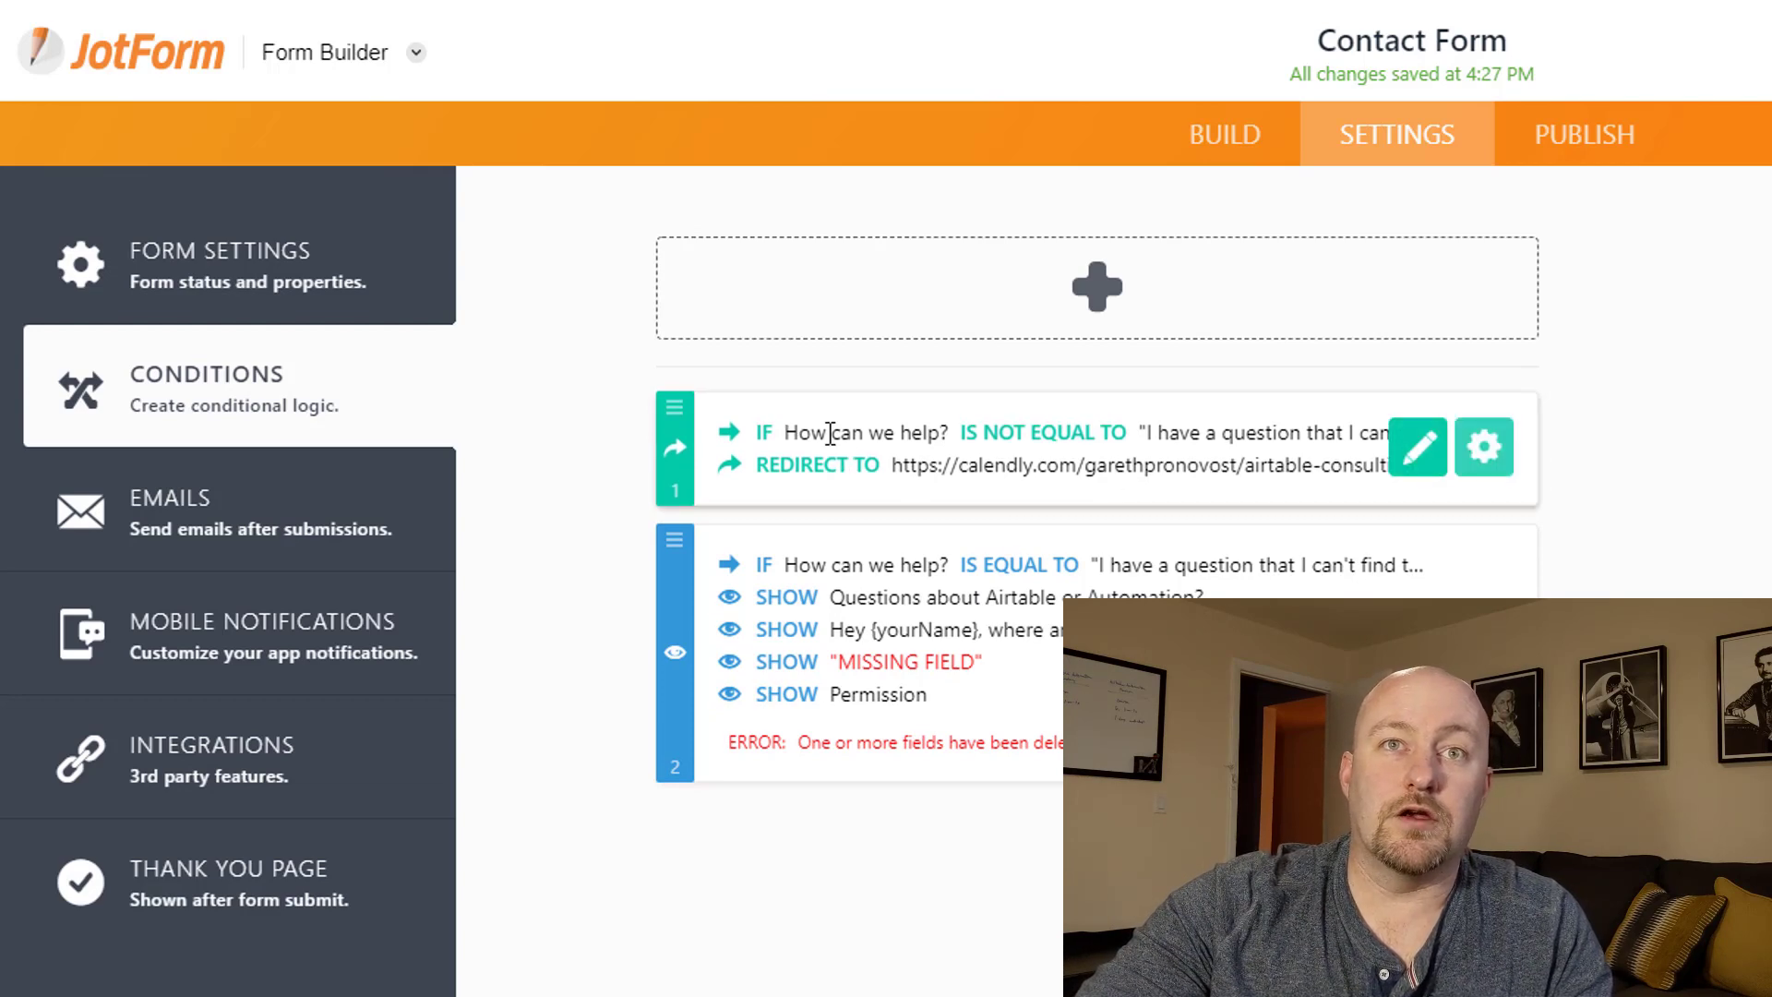
{"action": "left_click", "coordinate": [1418, 447]}
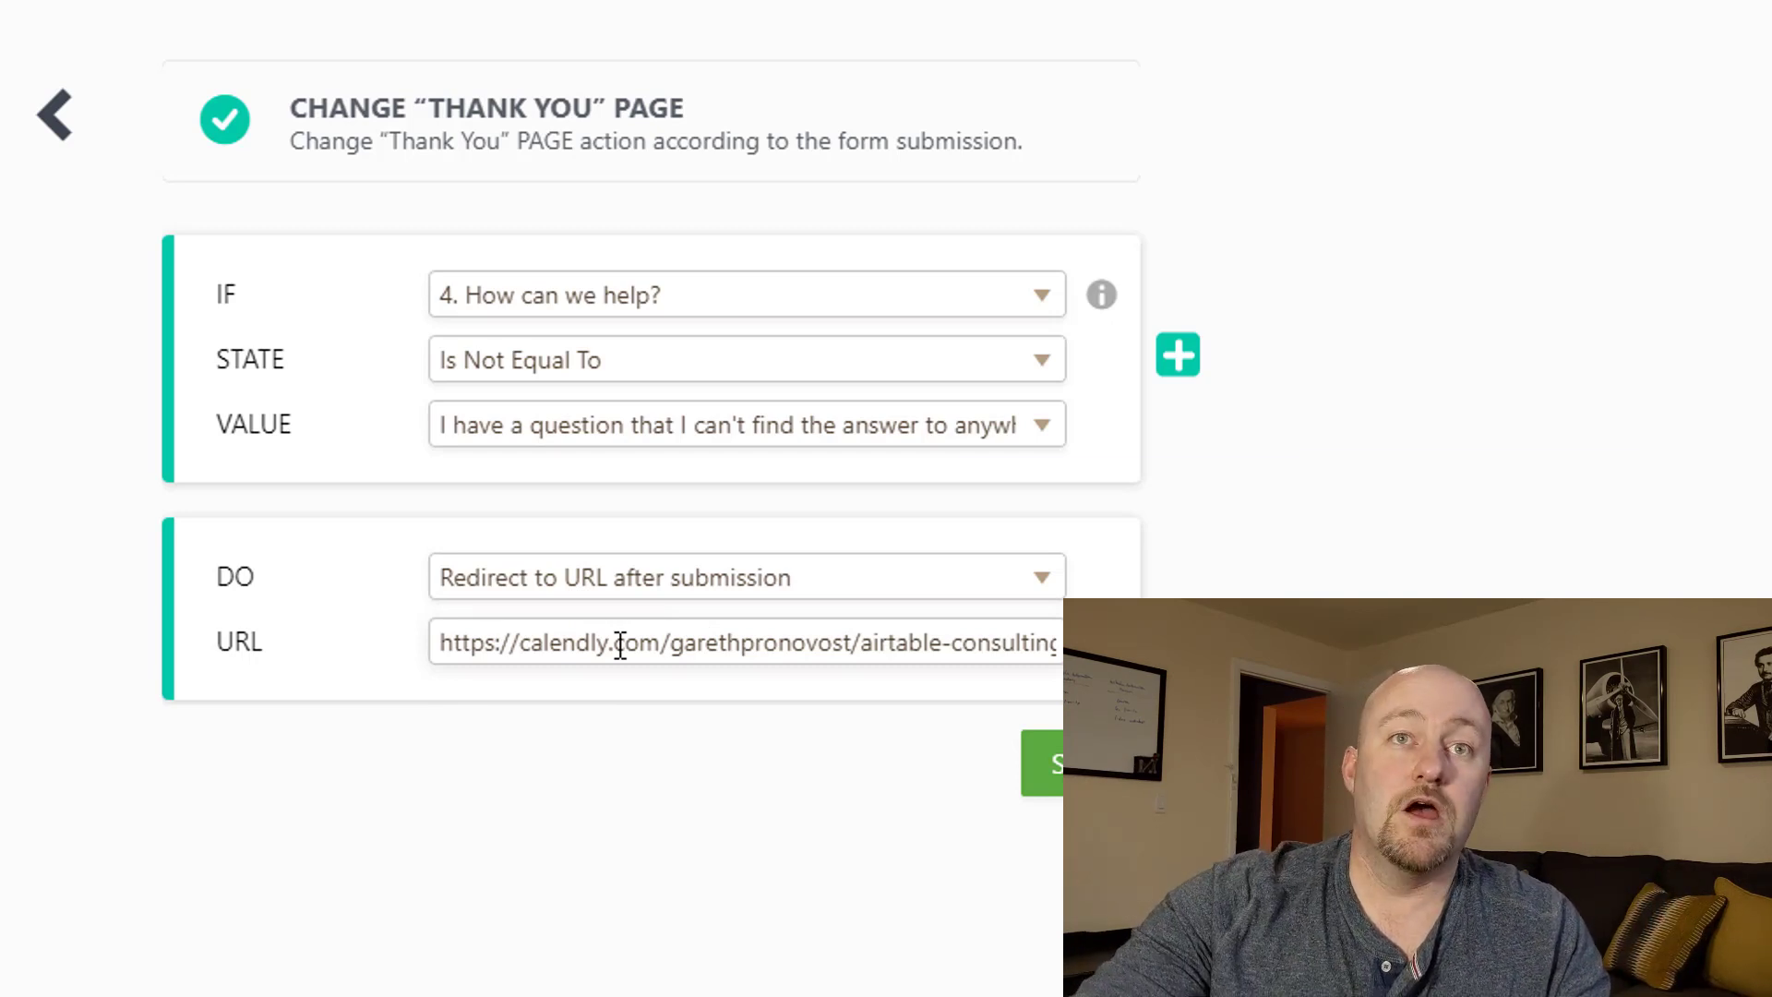
Inspect the show/hide rule, then bring up the form's publish link.
{"action": "left_click", "coordinate": [55, 115]}
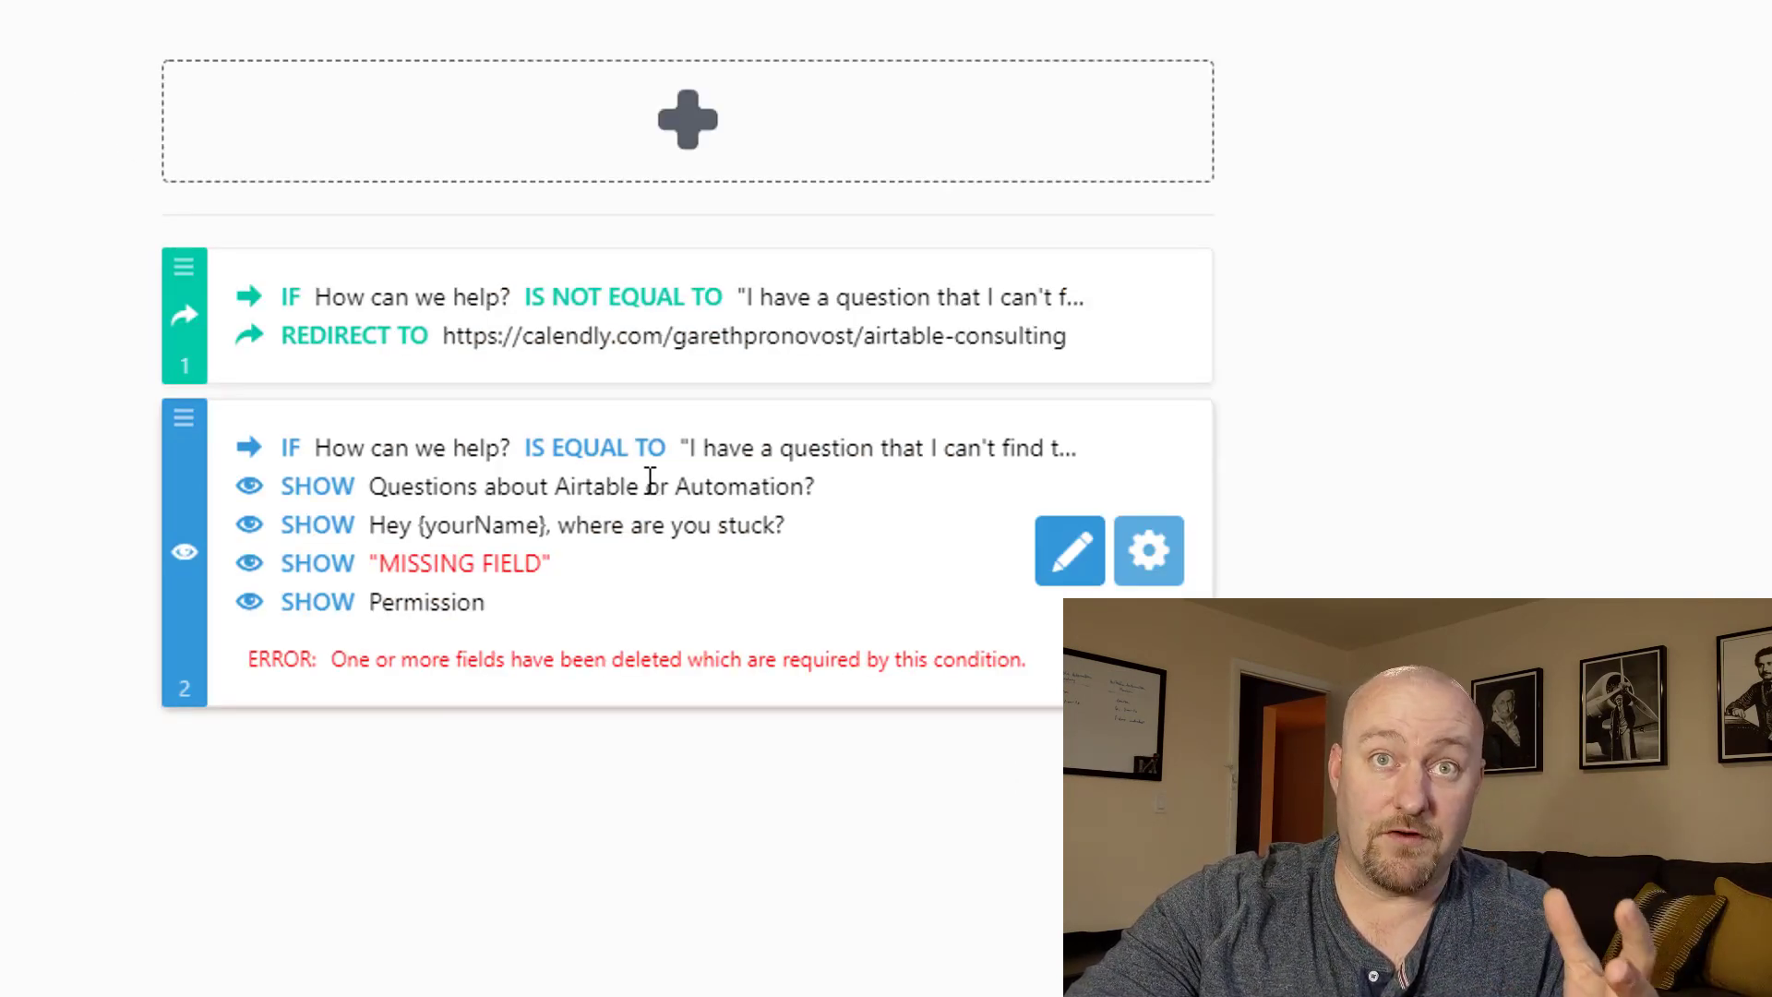
{"action": "left_click", "coordinate": [1064, 565]}
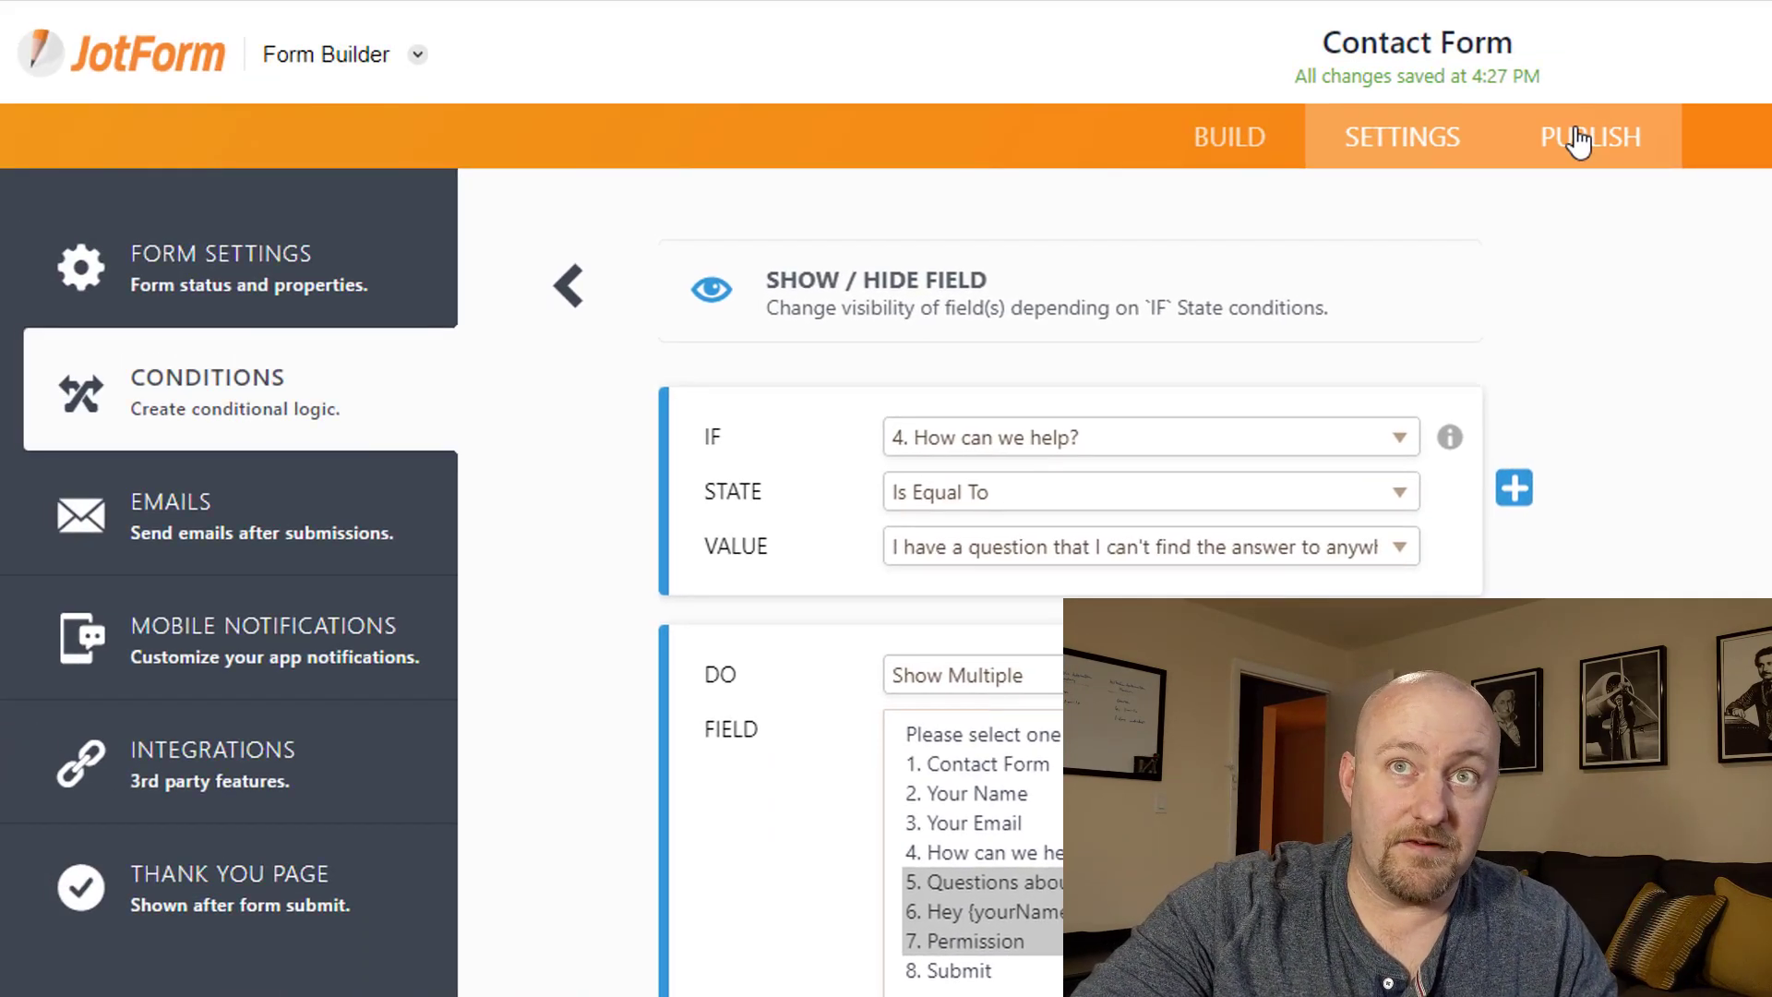
{"action": "left_click", "coordinate": [1578, 138]}
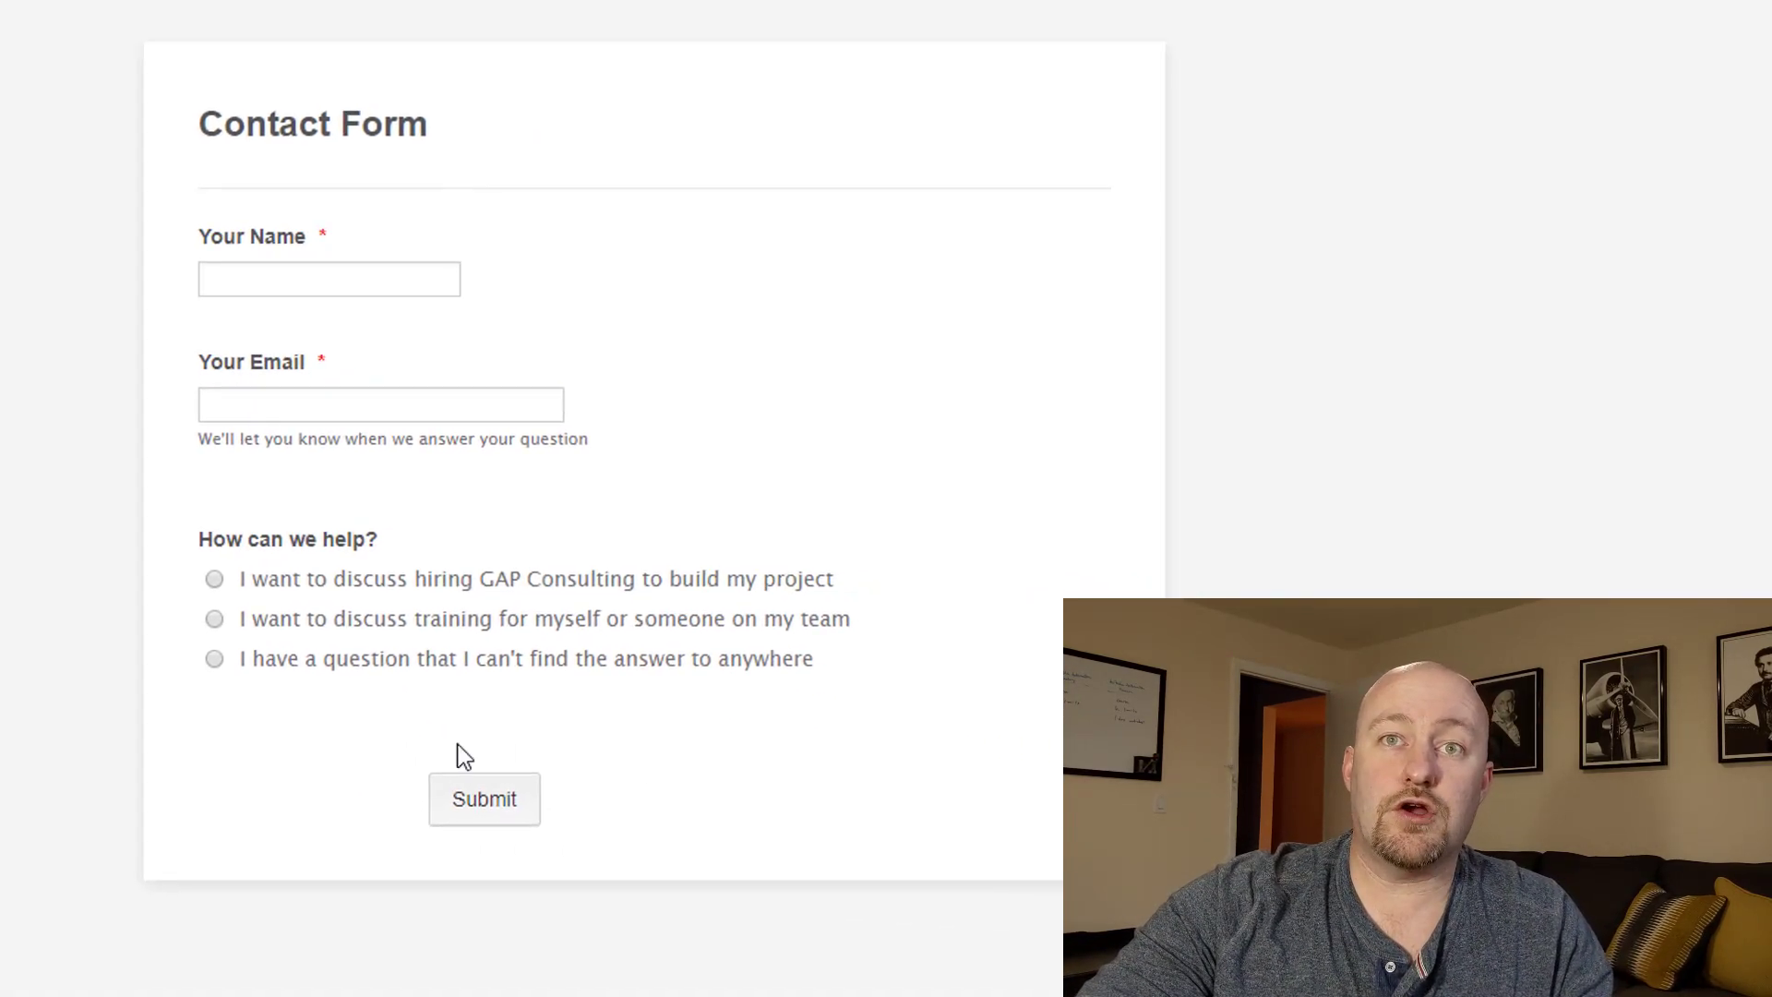
Autofill name and email, test the hiring GAP Consulting option, then refill the reopened form.
{"action": "left_click", "coordinate": [348, 289]}
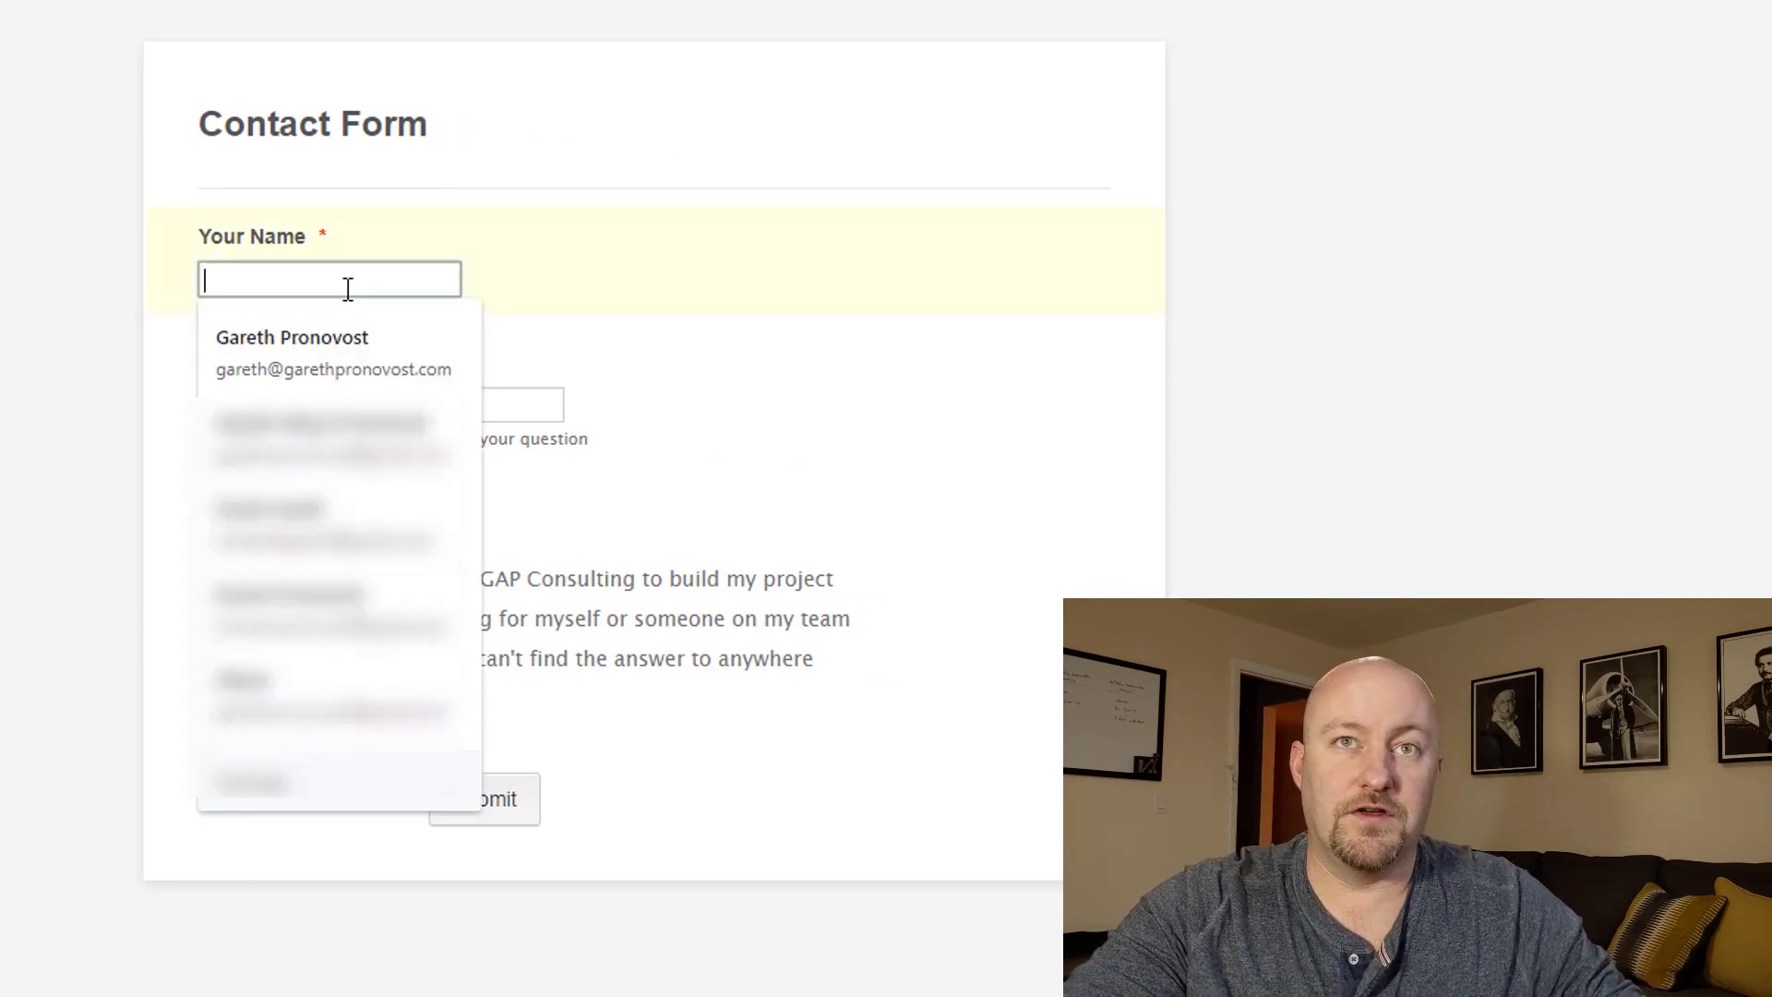
{"action": "left_click", "coordinate": [324, 360]}
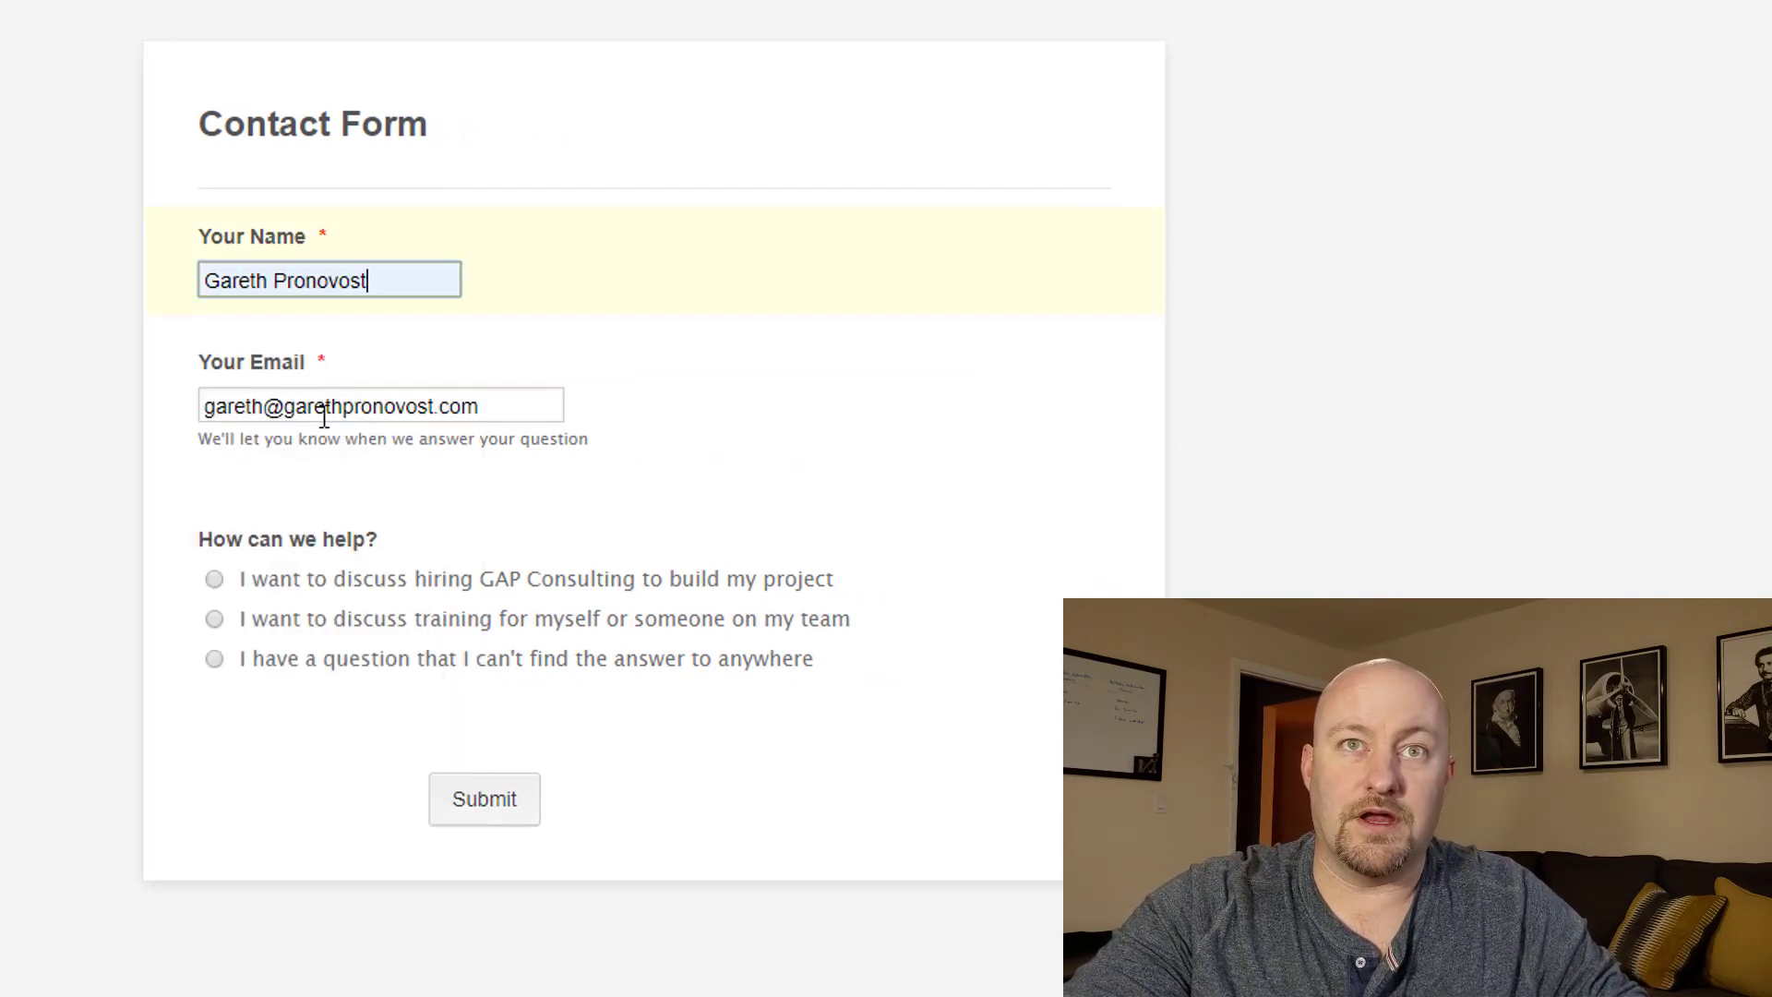
{"action": "left_click", "coordinate": [67, 374]}
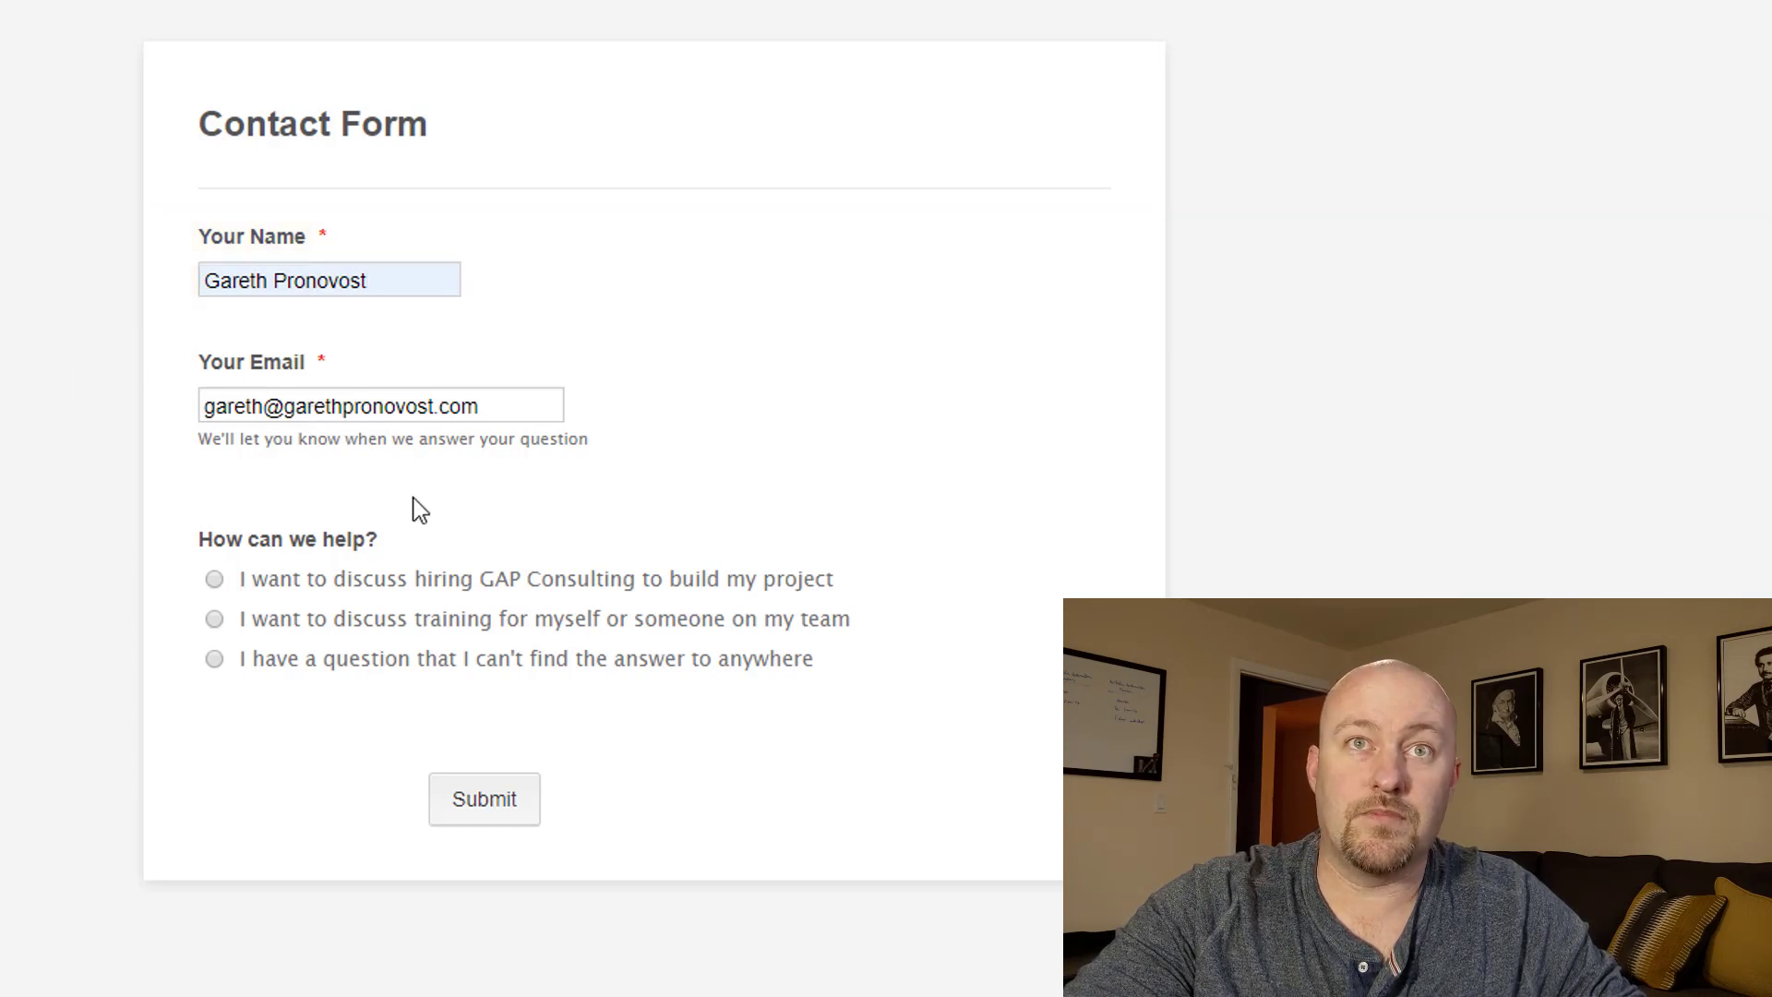
{"action": "left_click", "coordinate": [247, 583]}
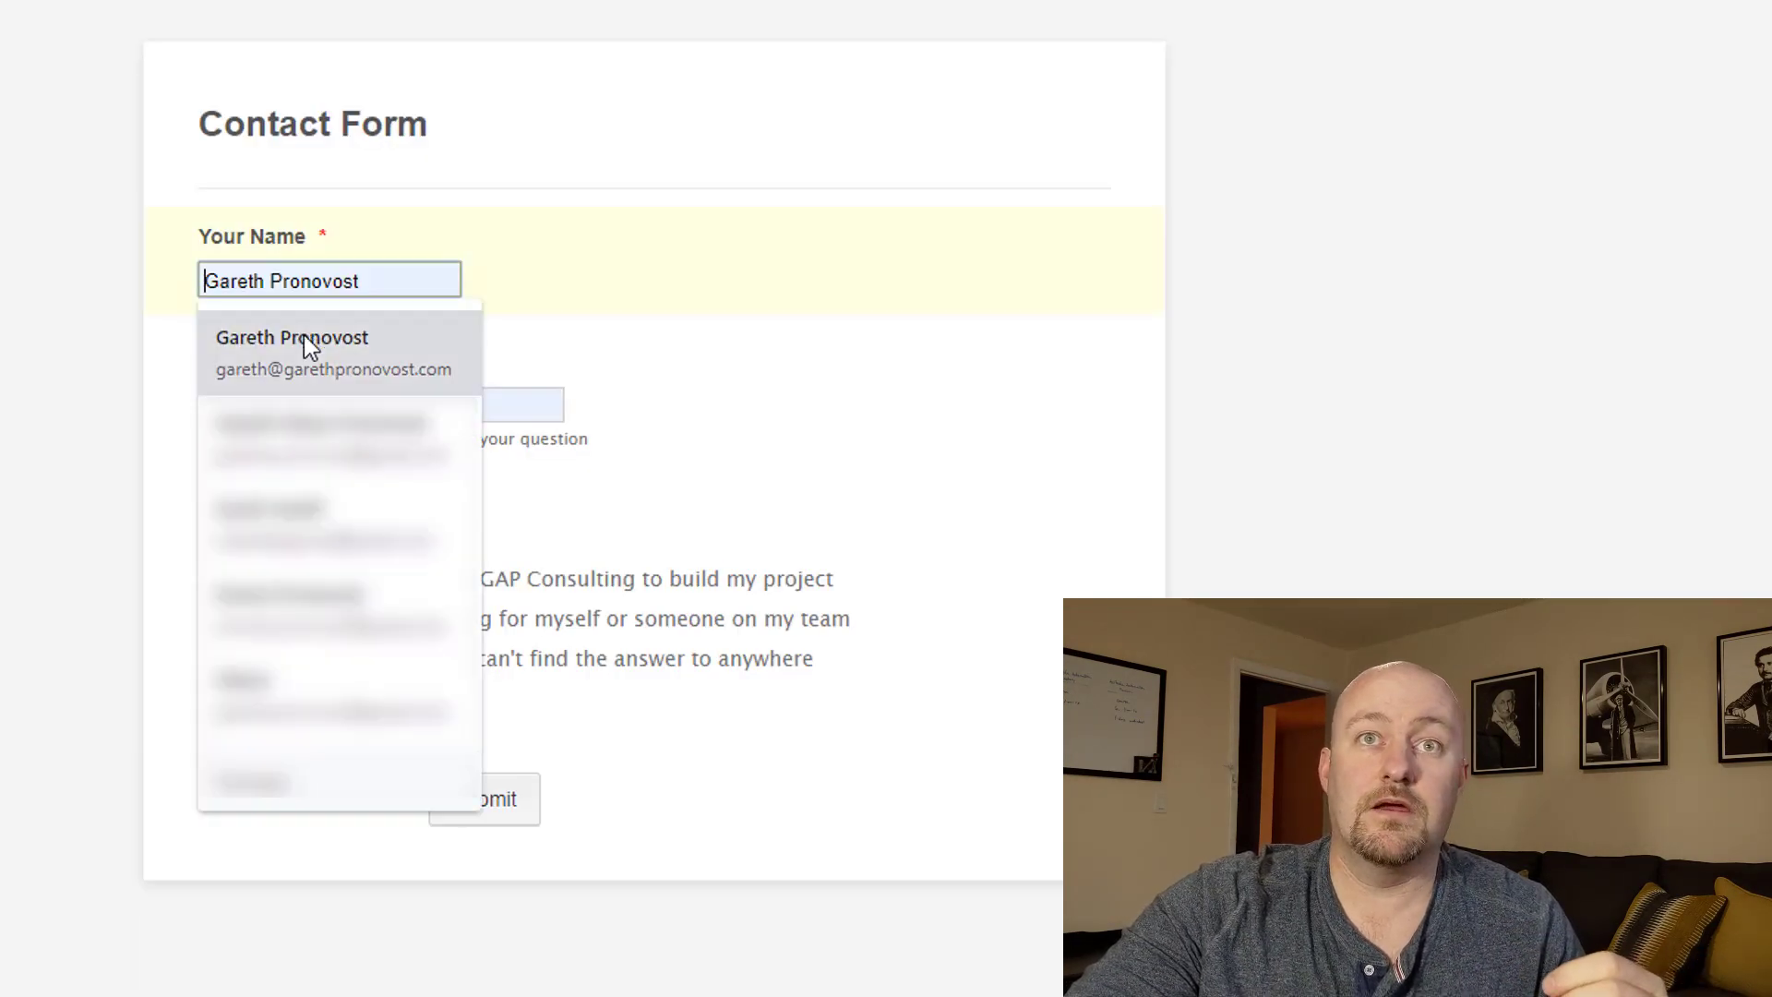
{"action": "left_click", "coordinate": [303, 336]}
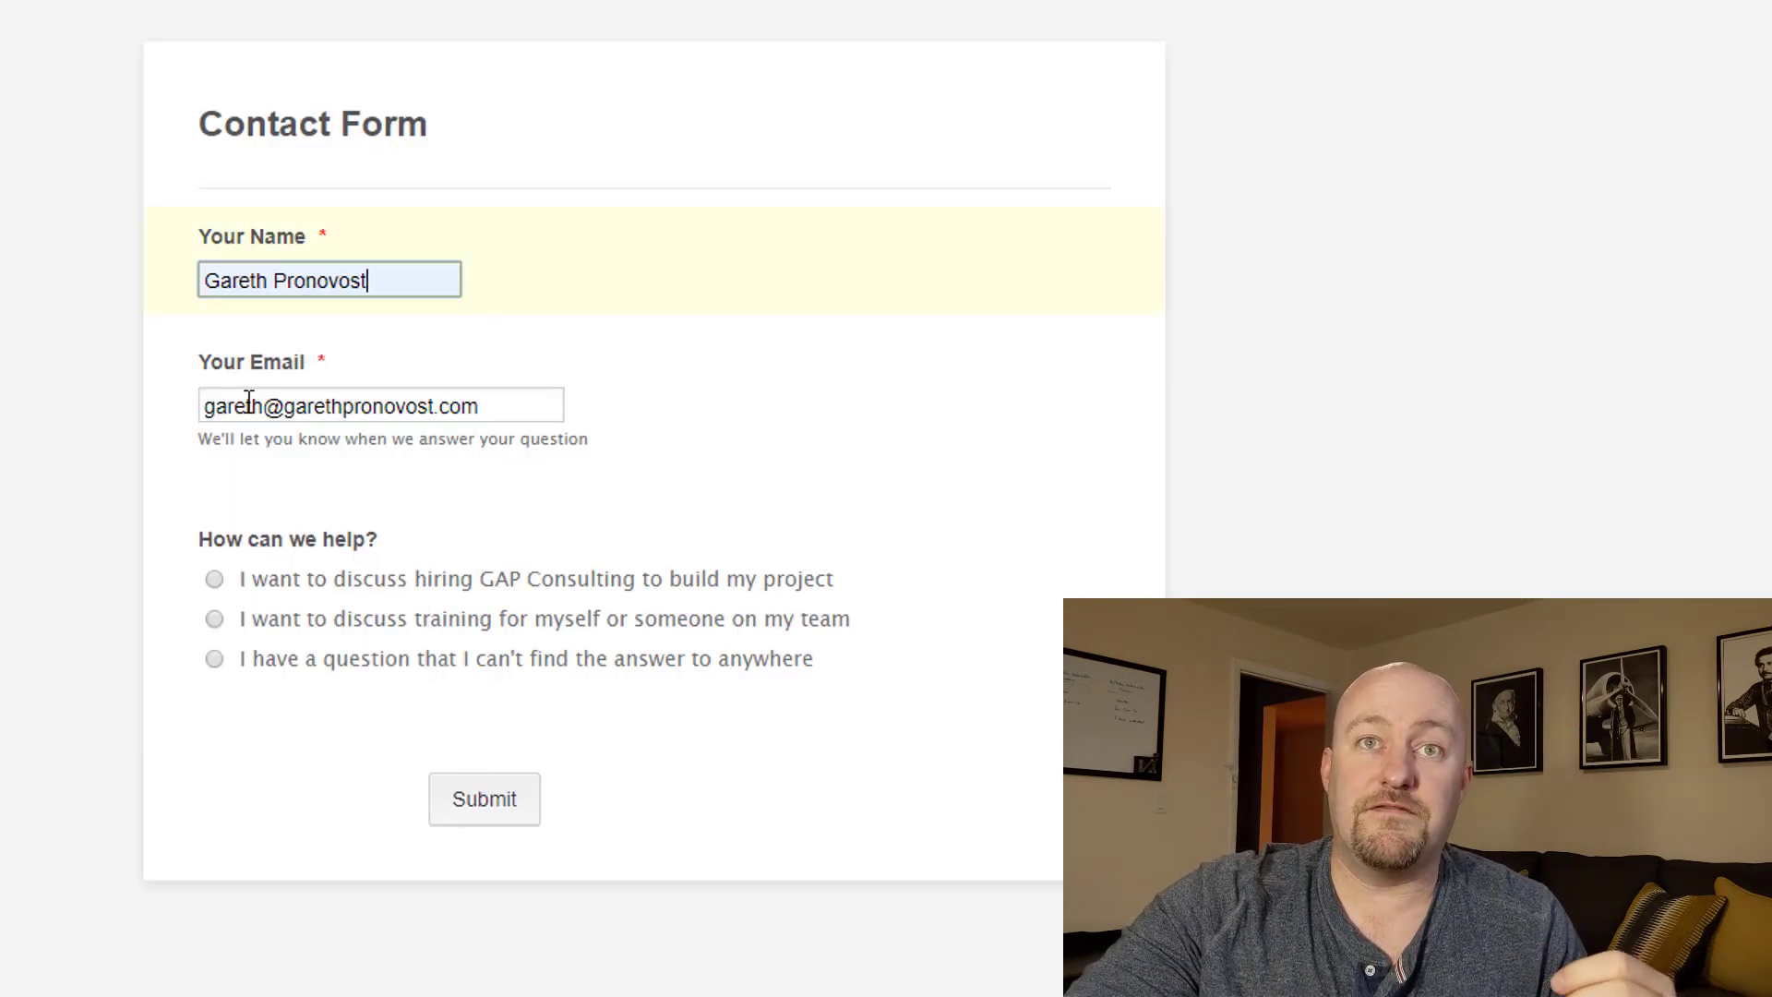
Choose the unanswered-question option, enter 'I can't figure out rollup fields', and grant public-answer permission.
{"action": "left_click", "coordinate": [270, 661]}
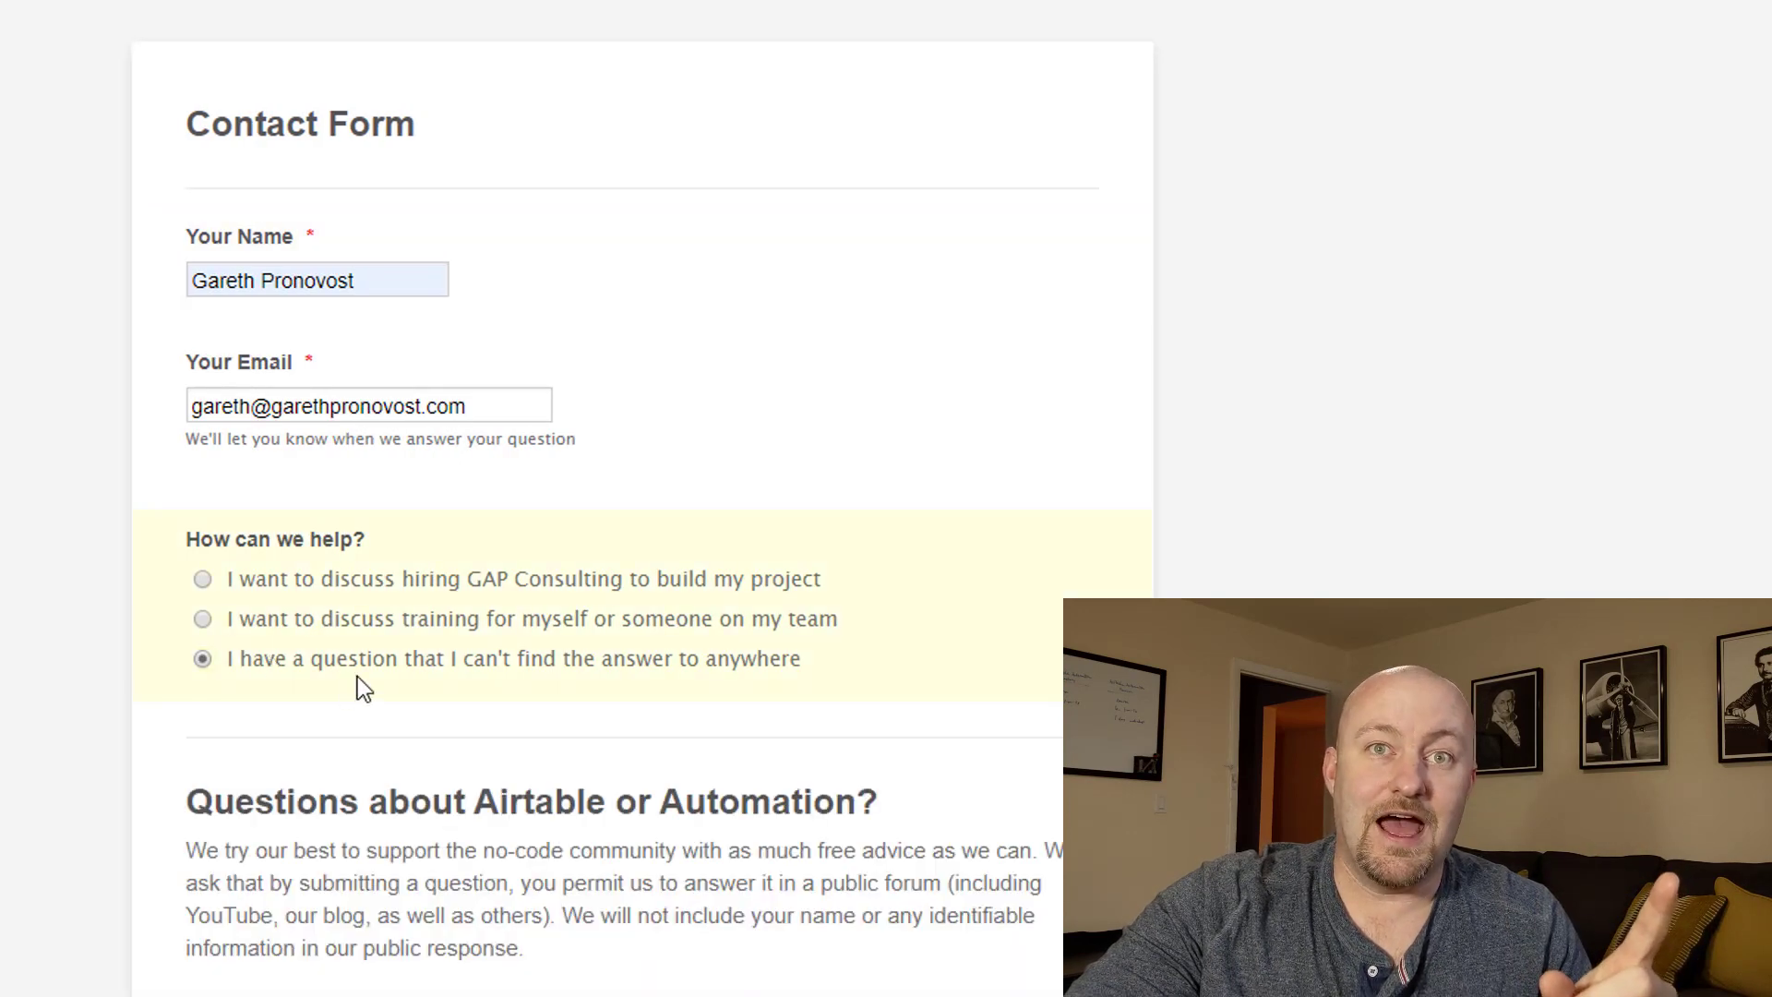
{"action": "scroll", "coordinate": [28, 650], "scroll_direction": "down", "scroll_amount": 3}
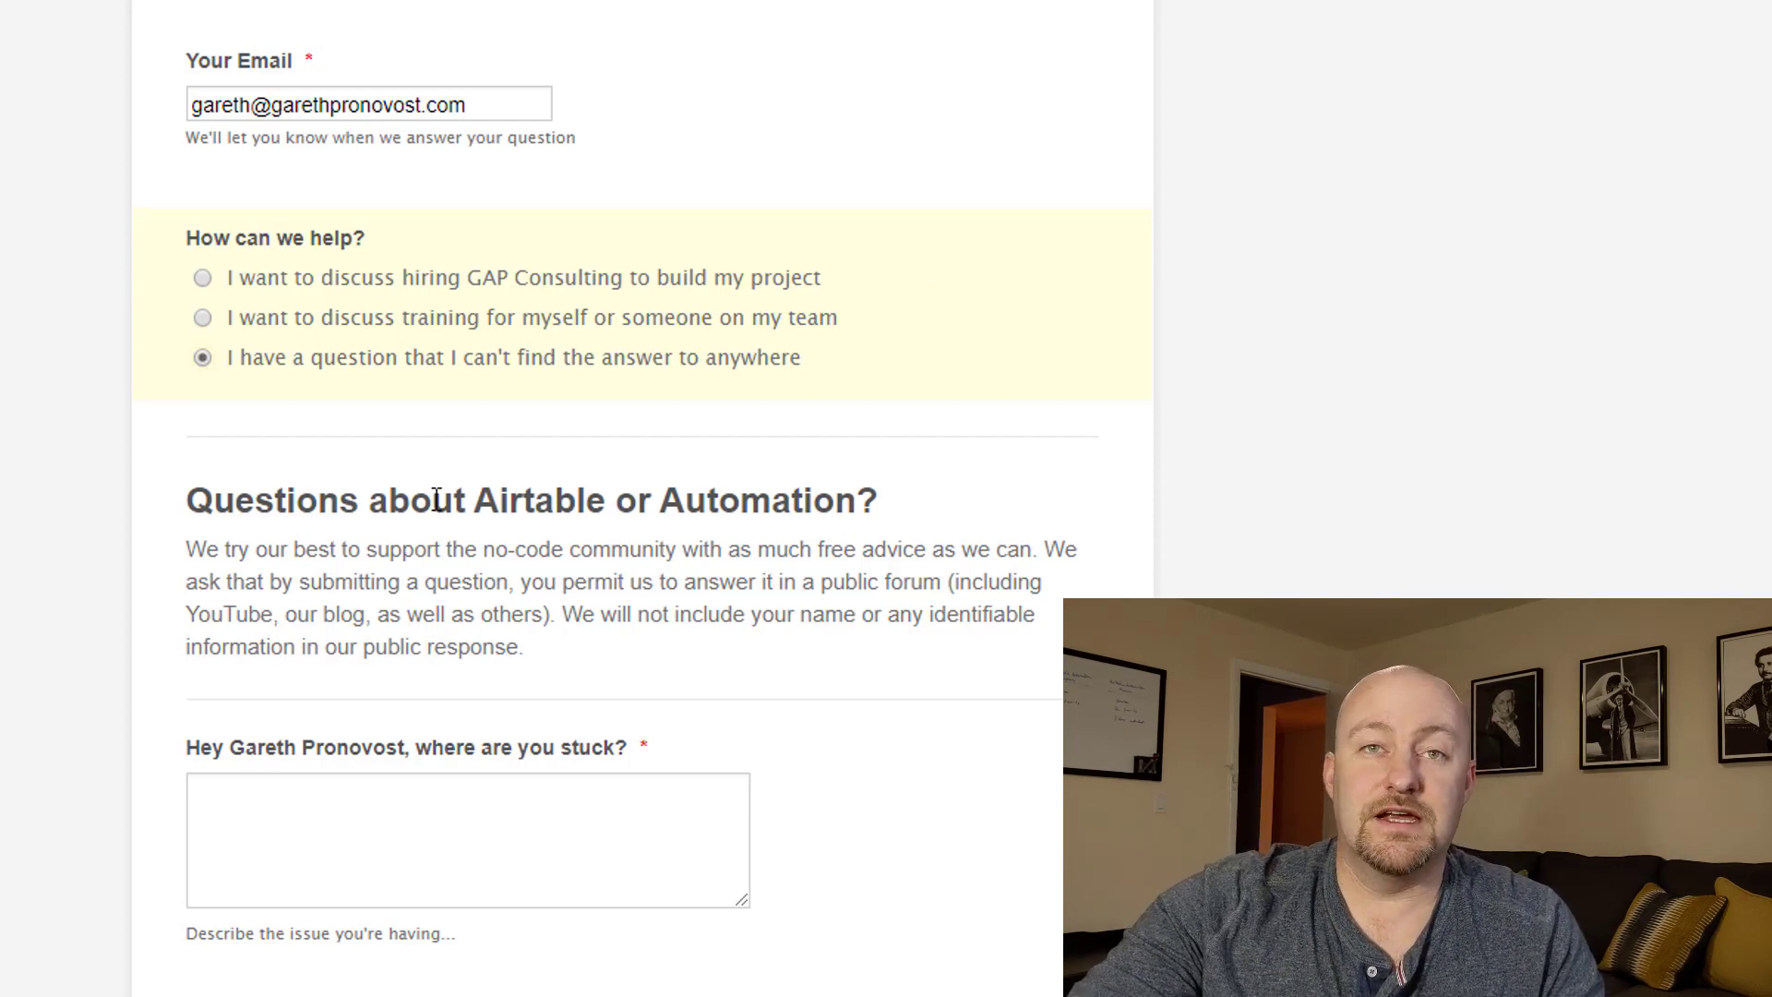
{"action": "left_click", "coordinate": [341, 840]}
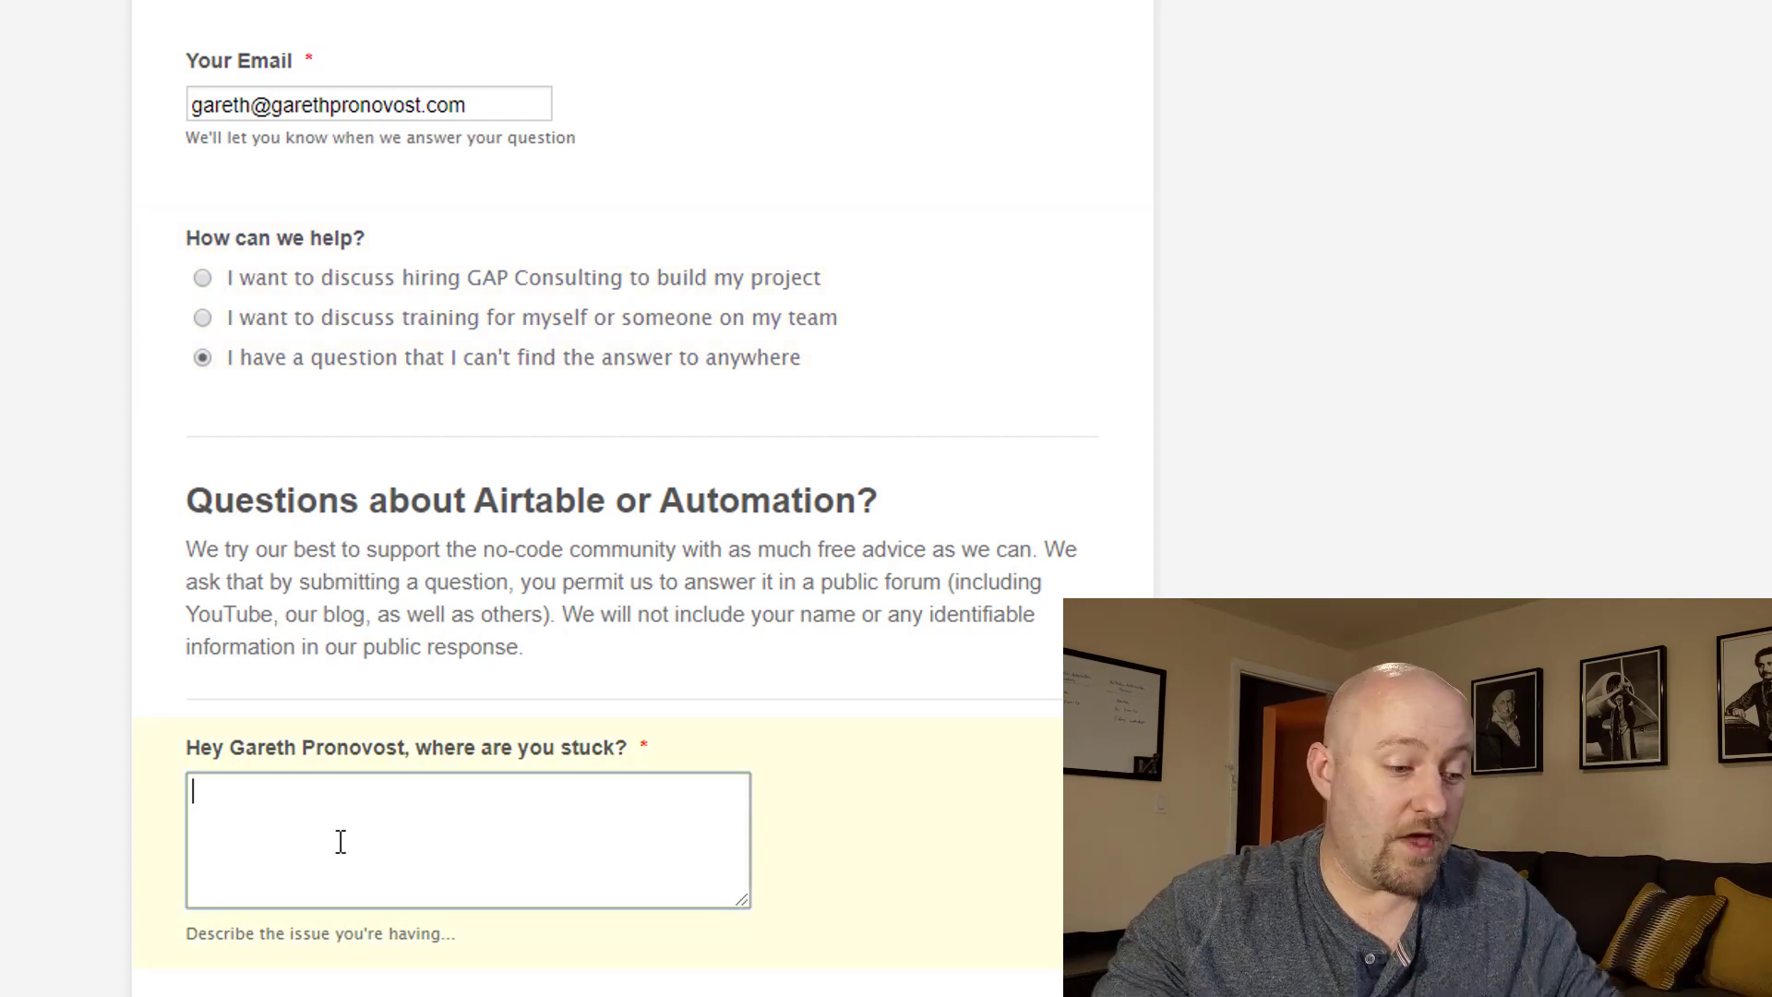
{"action": "type", "text": "I can't figure out "}
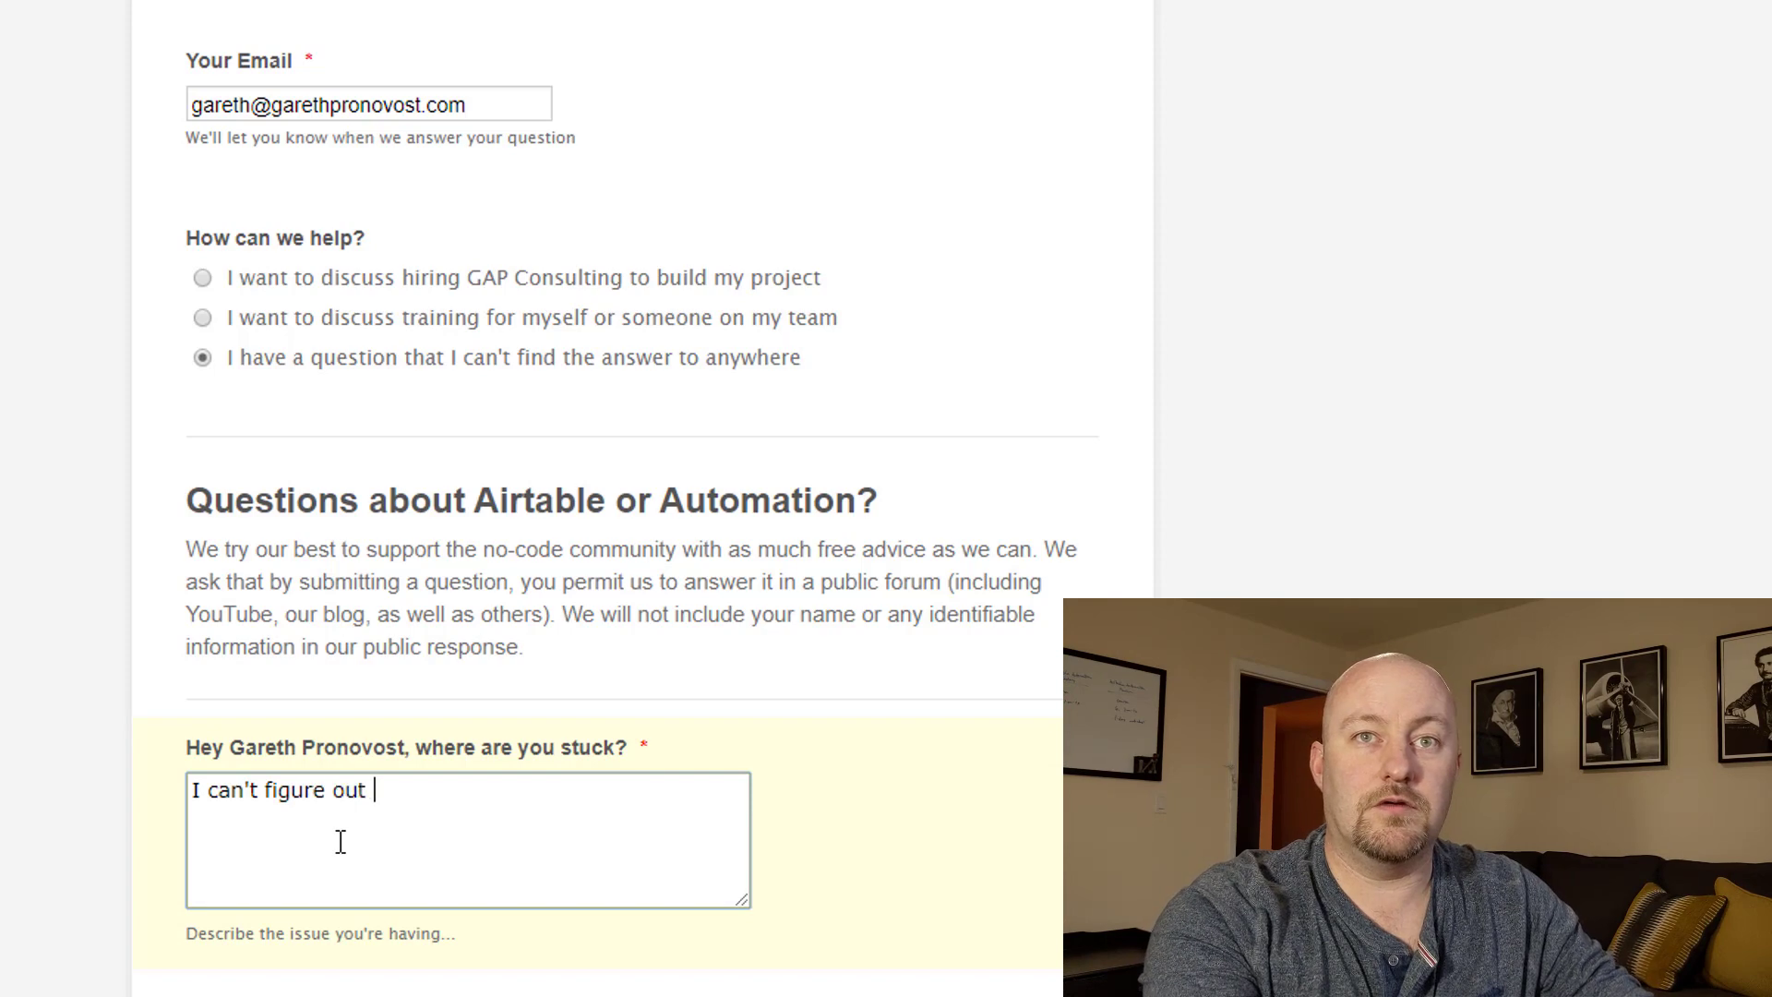
{"action": "type", "text": "rollu f"}
{"action": "key", "text": "BackSpace"}
{"action": "key", "text": "BackSpace"}
{"action": "type", "text": "p fields"}
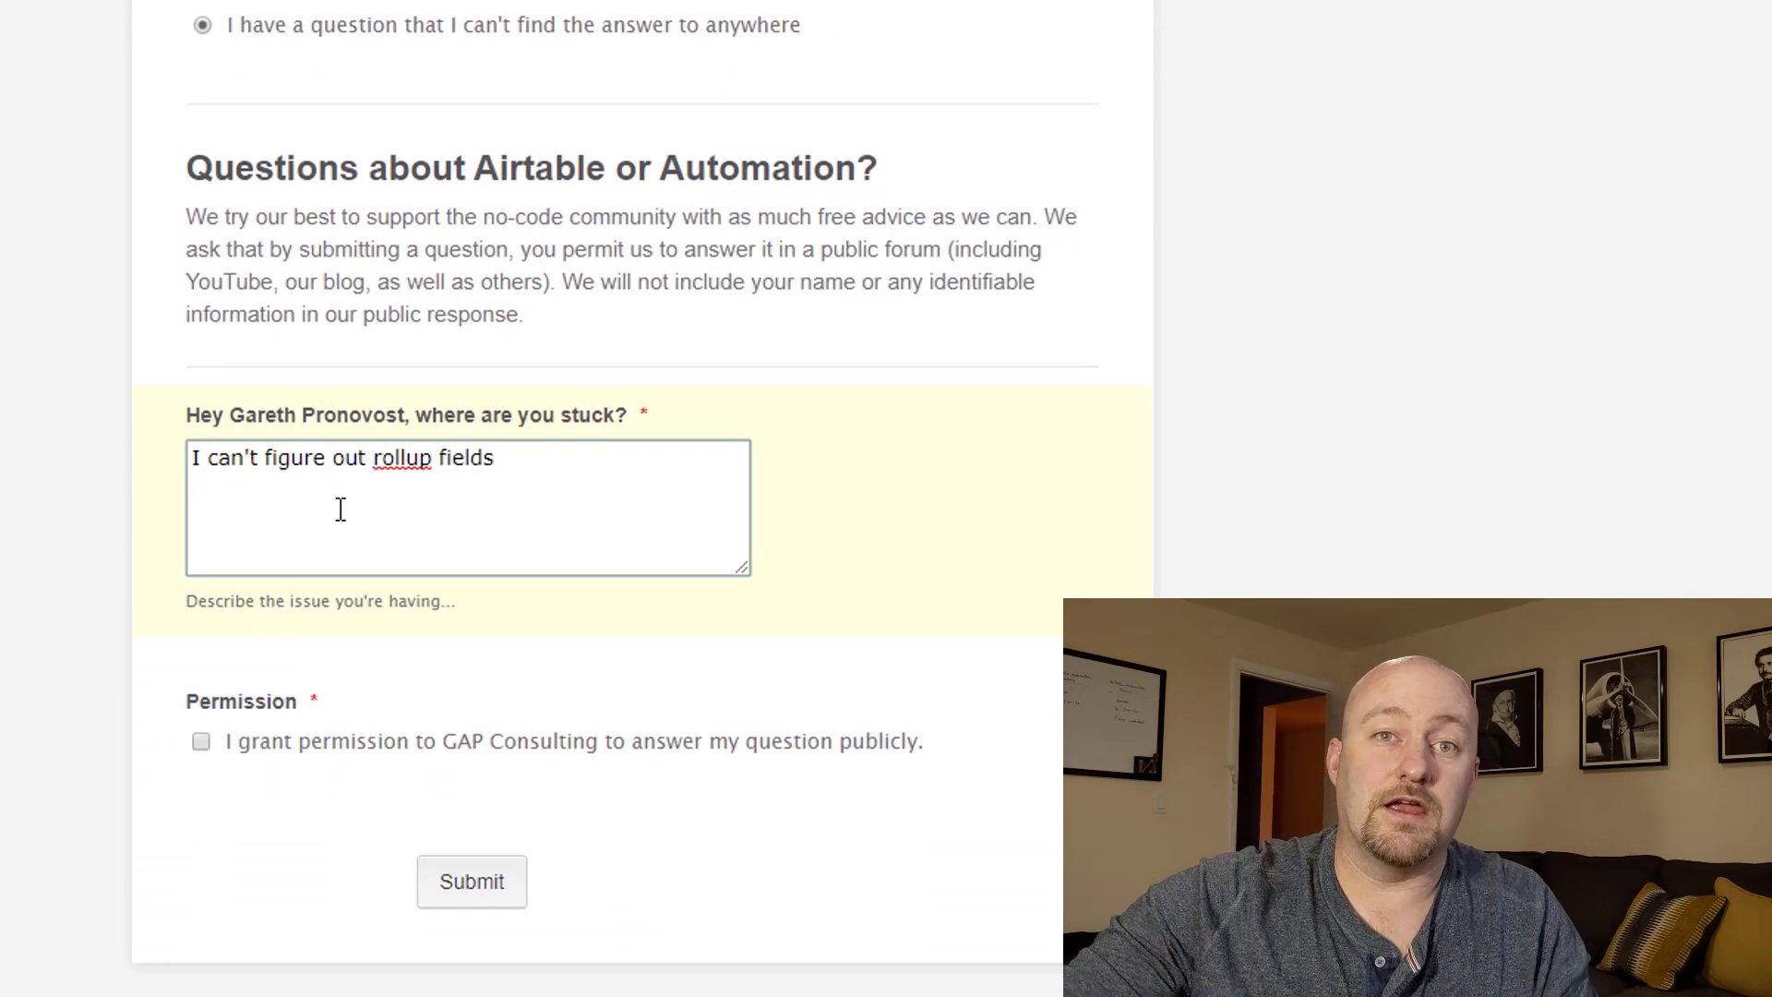
{"action": "left_click", "coordinate": [201, 741]}
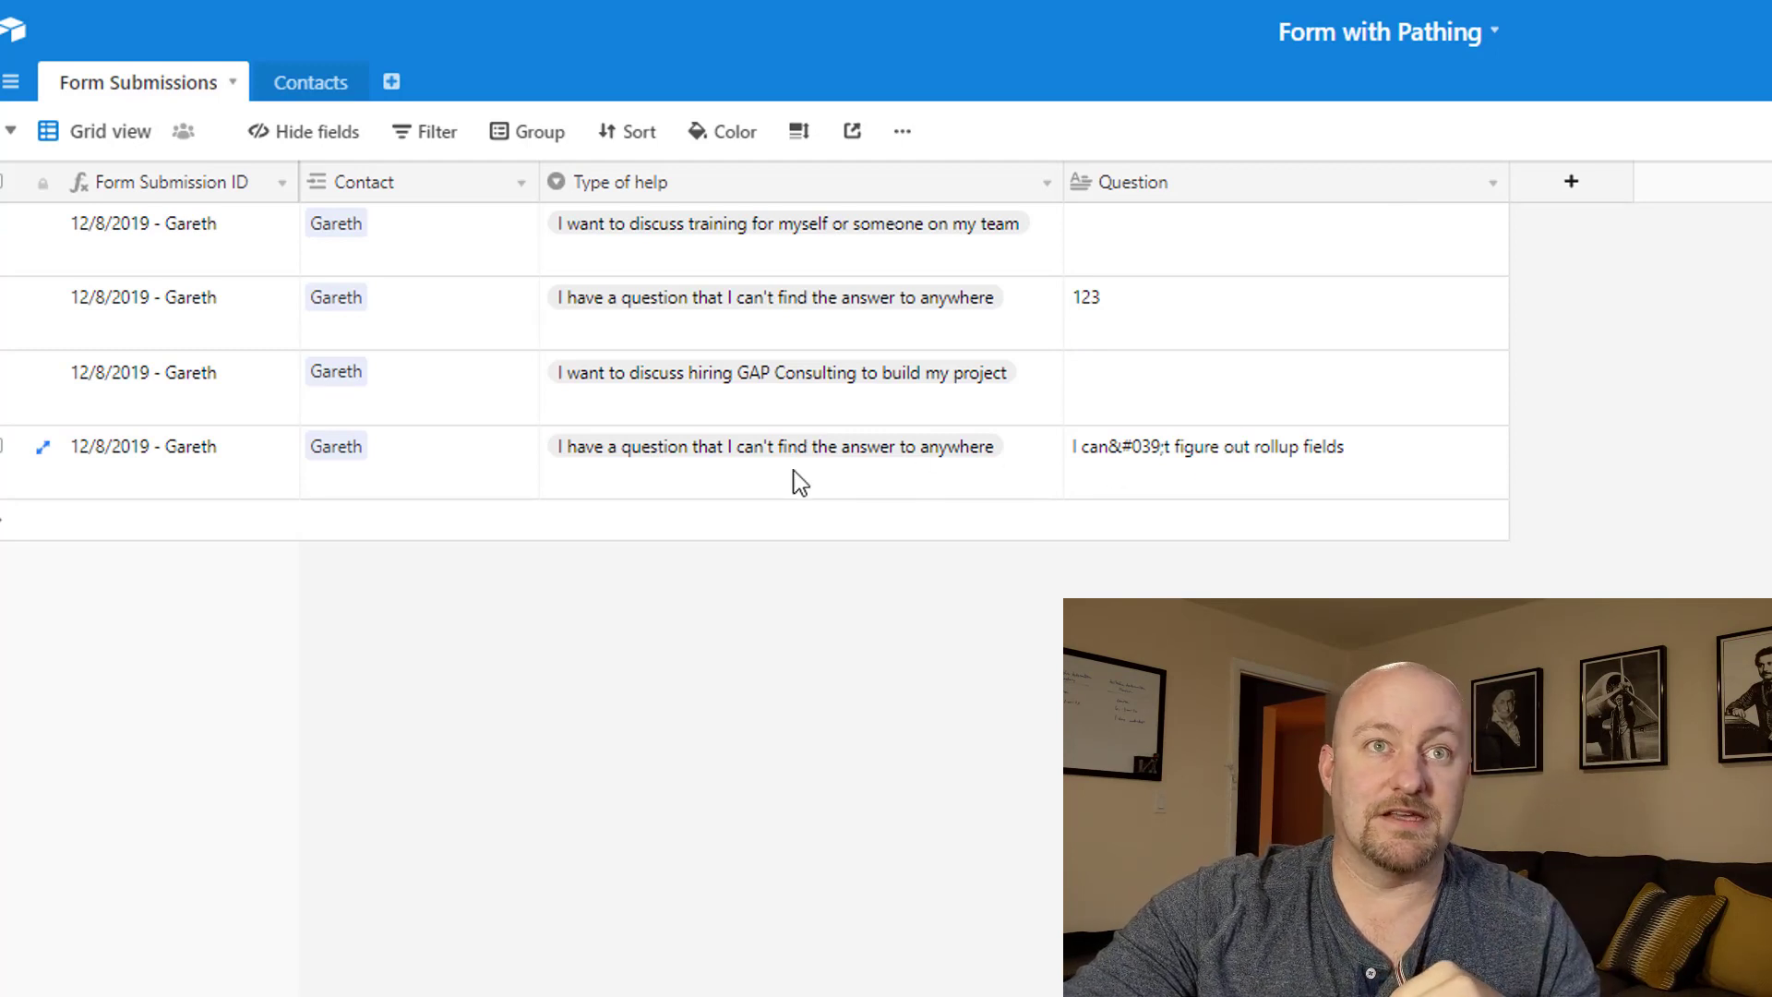
Review the Contacts table and row 3's Type of help in Form Submissions.
{"action": "left_click", "coordinate": [326, 93]}
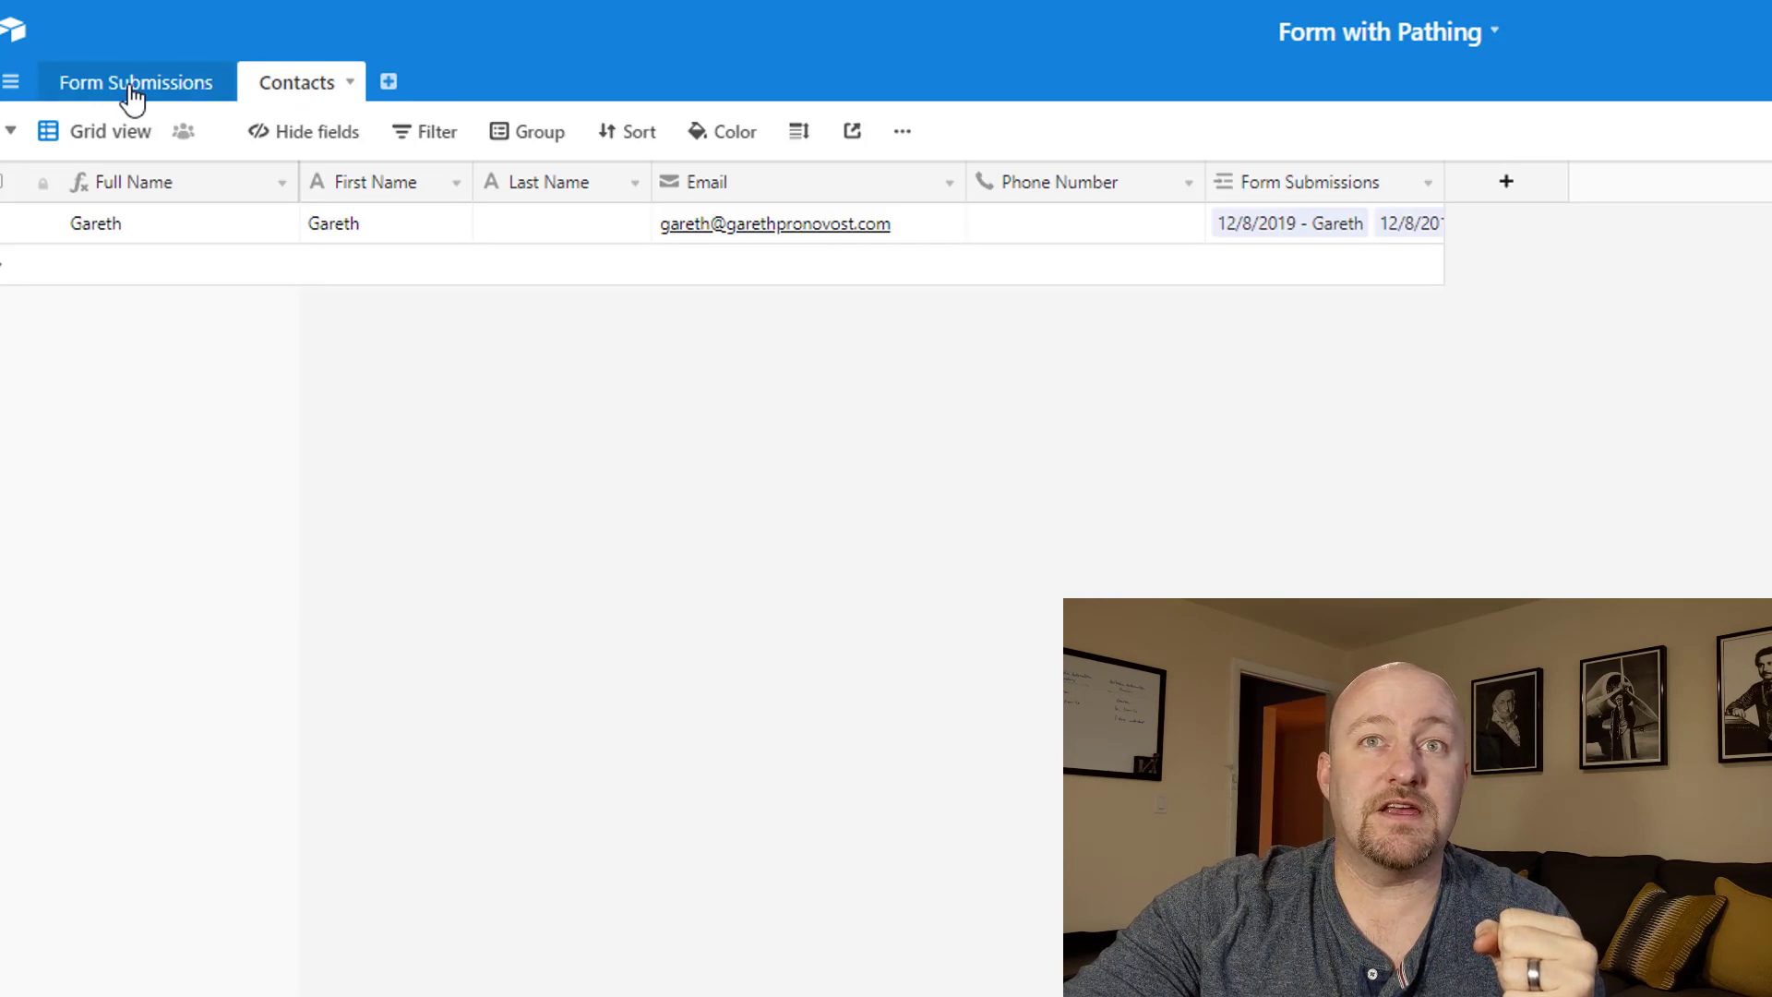
{"action": "left_click", "coordinate": [144, 223]}
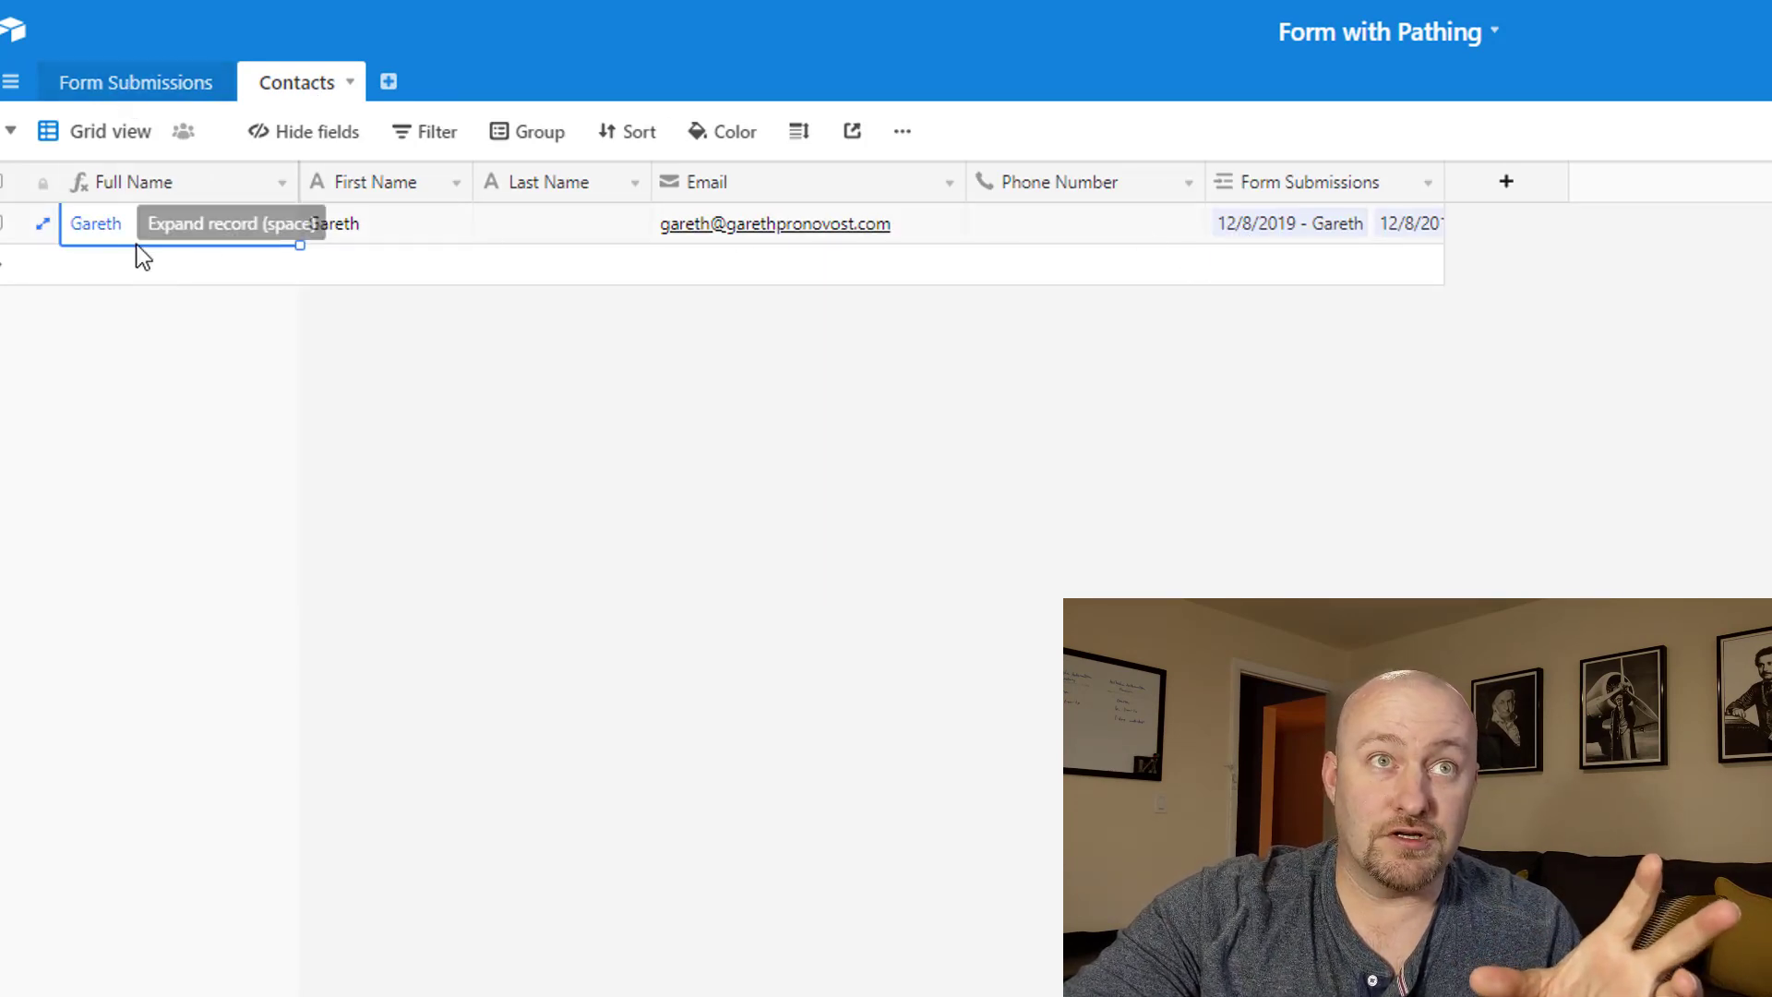
{"action": "left_click", "coordinate": [151, 93]}
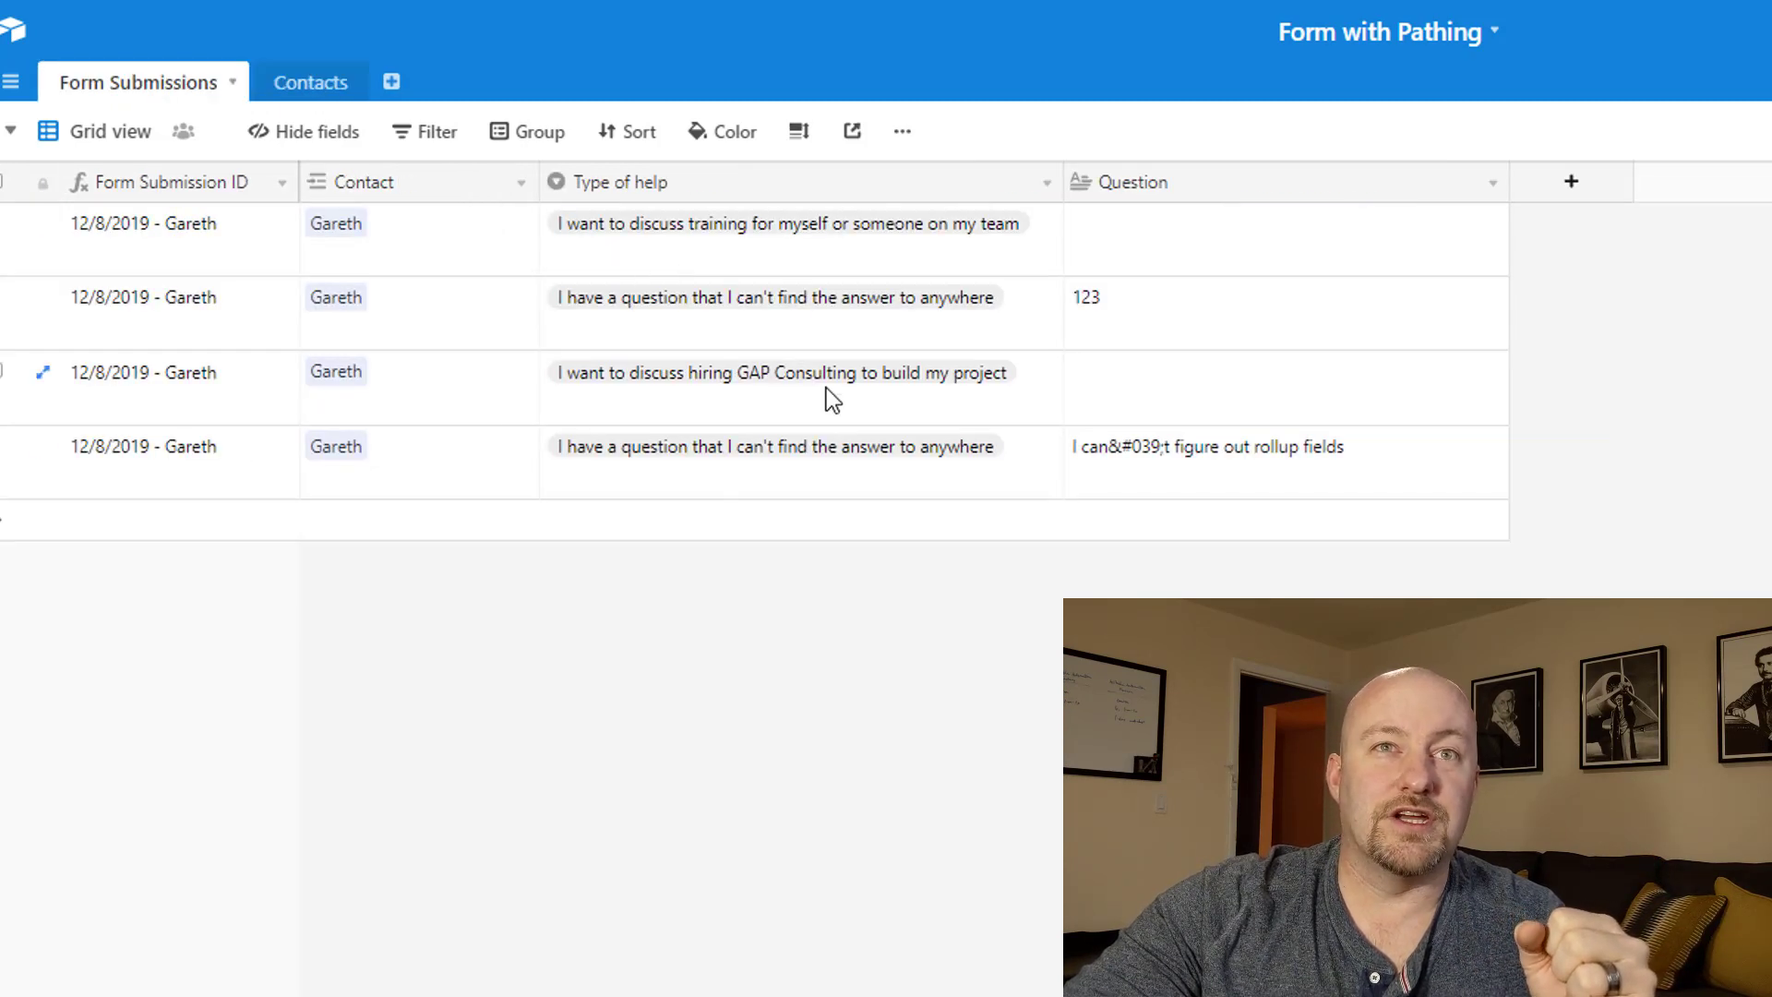
{"action": "left_click", "coordinate": [823, 391]}
{"action": "left_click", "coordinate": [822, 472]}
{"action": "left_click", "coordinate": [808, 399]}
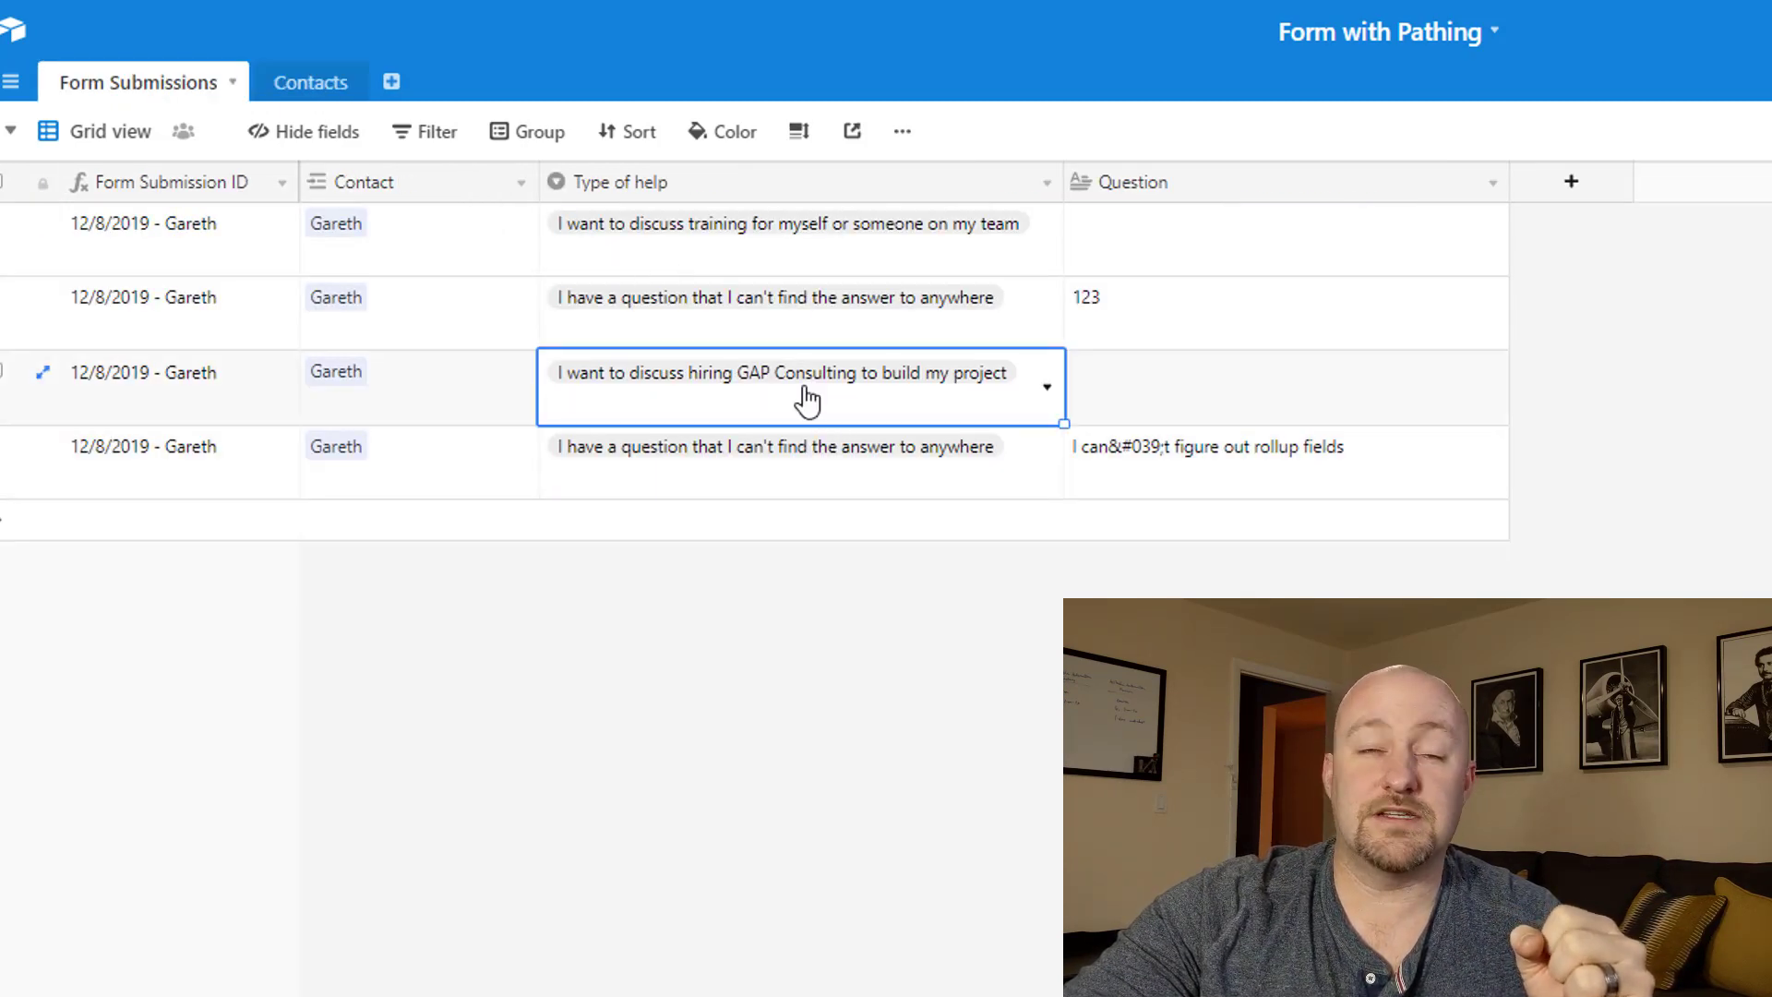
Add a 'Created Time' field of type Created time to Form Submissions.
{"action": "left_click", "coordinate": [1571, 181]}
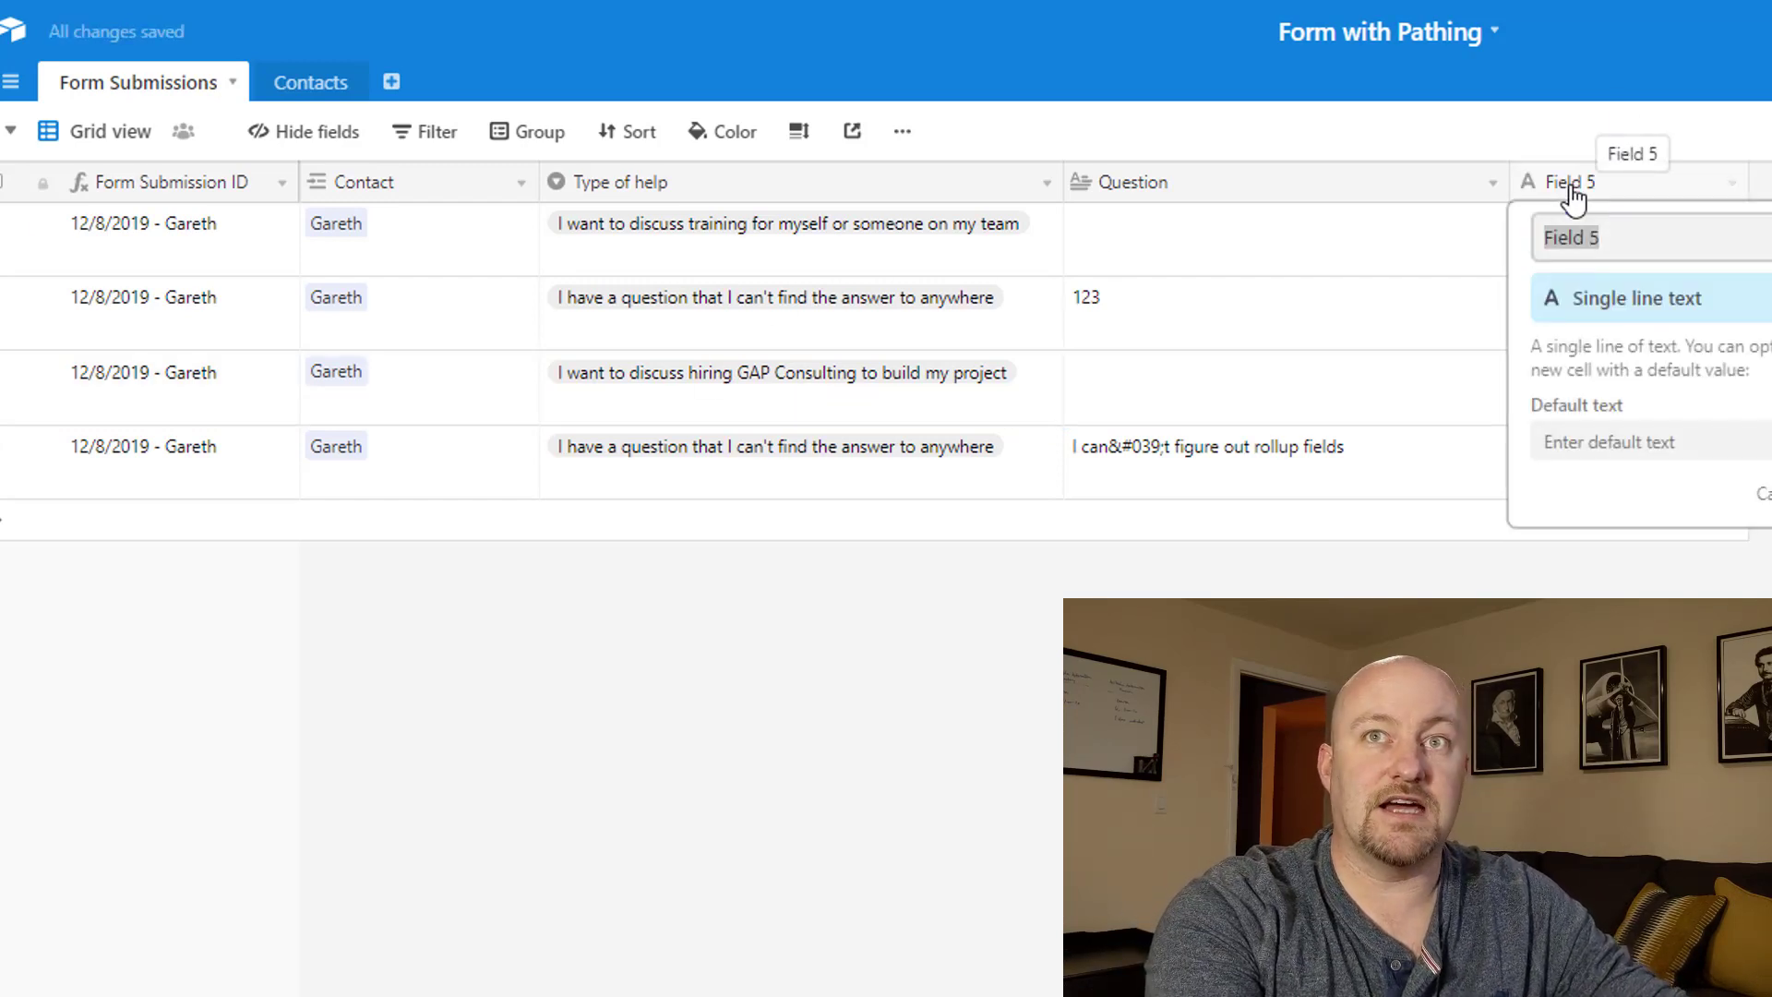
{"action": "triple_click", "coordinate": [1618, 237]}
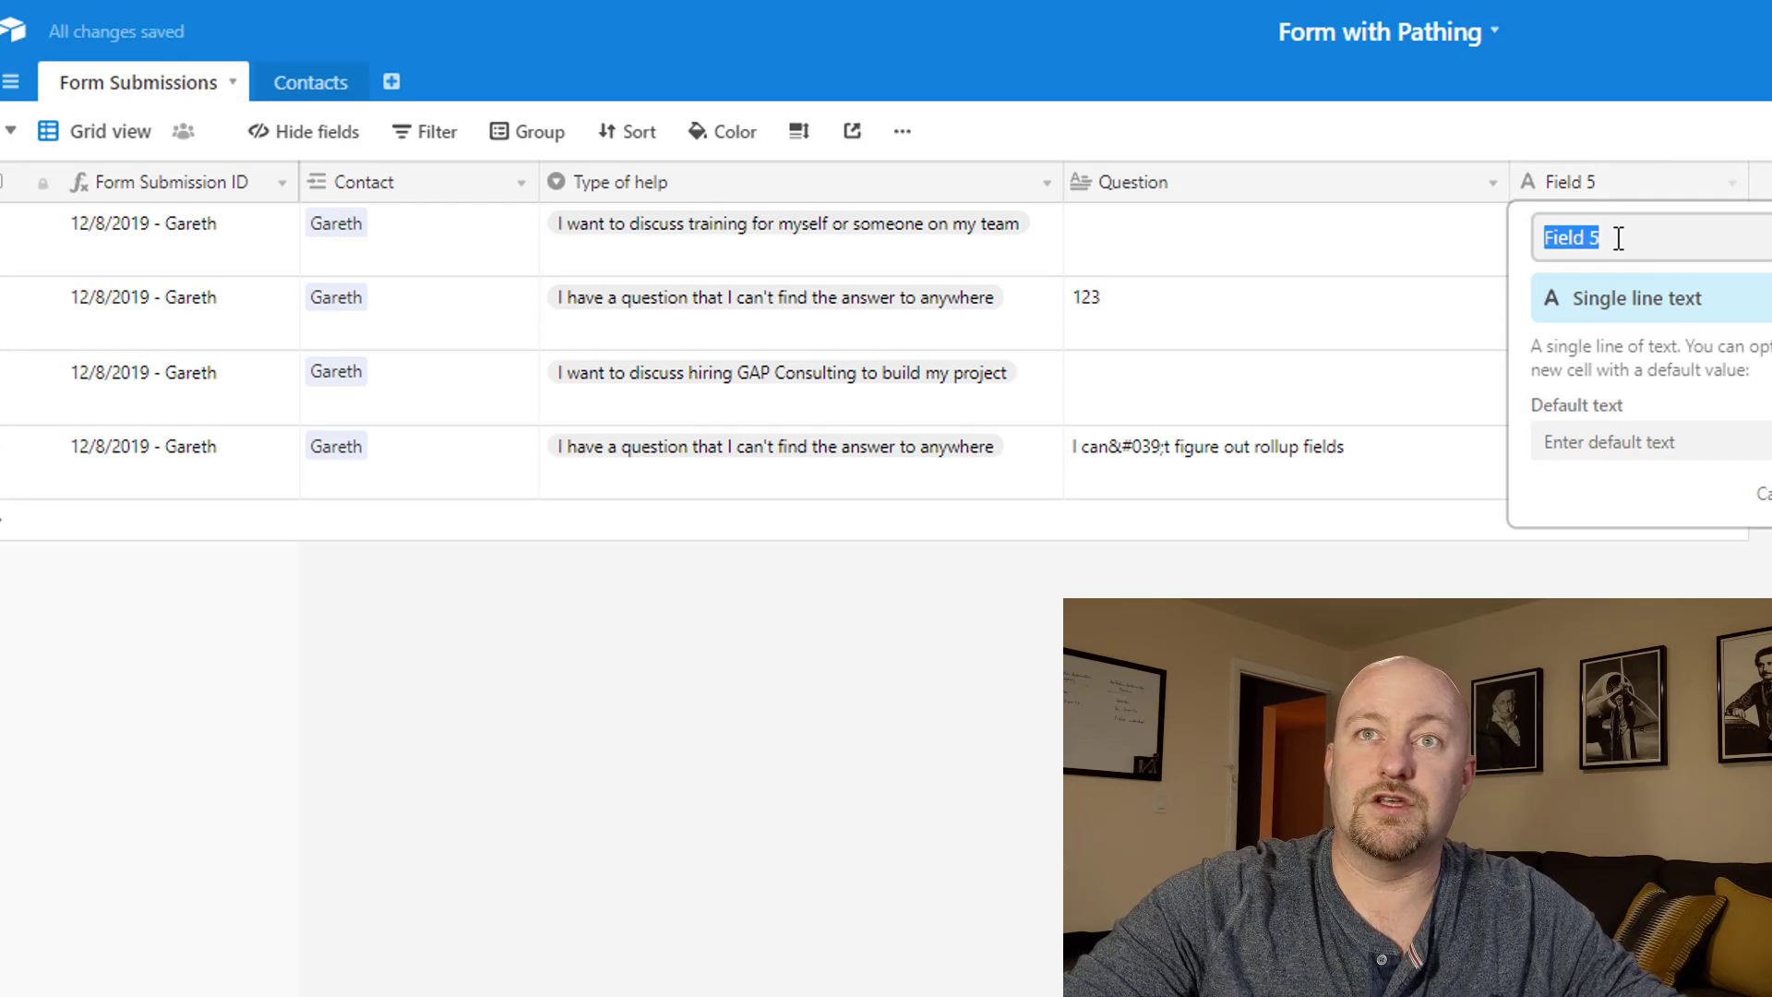
{"action": "type", "text": "Creat"}
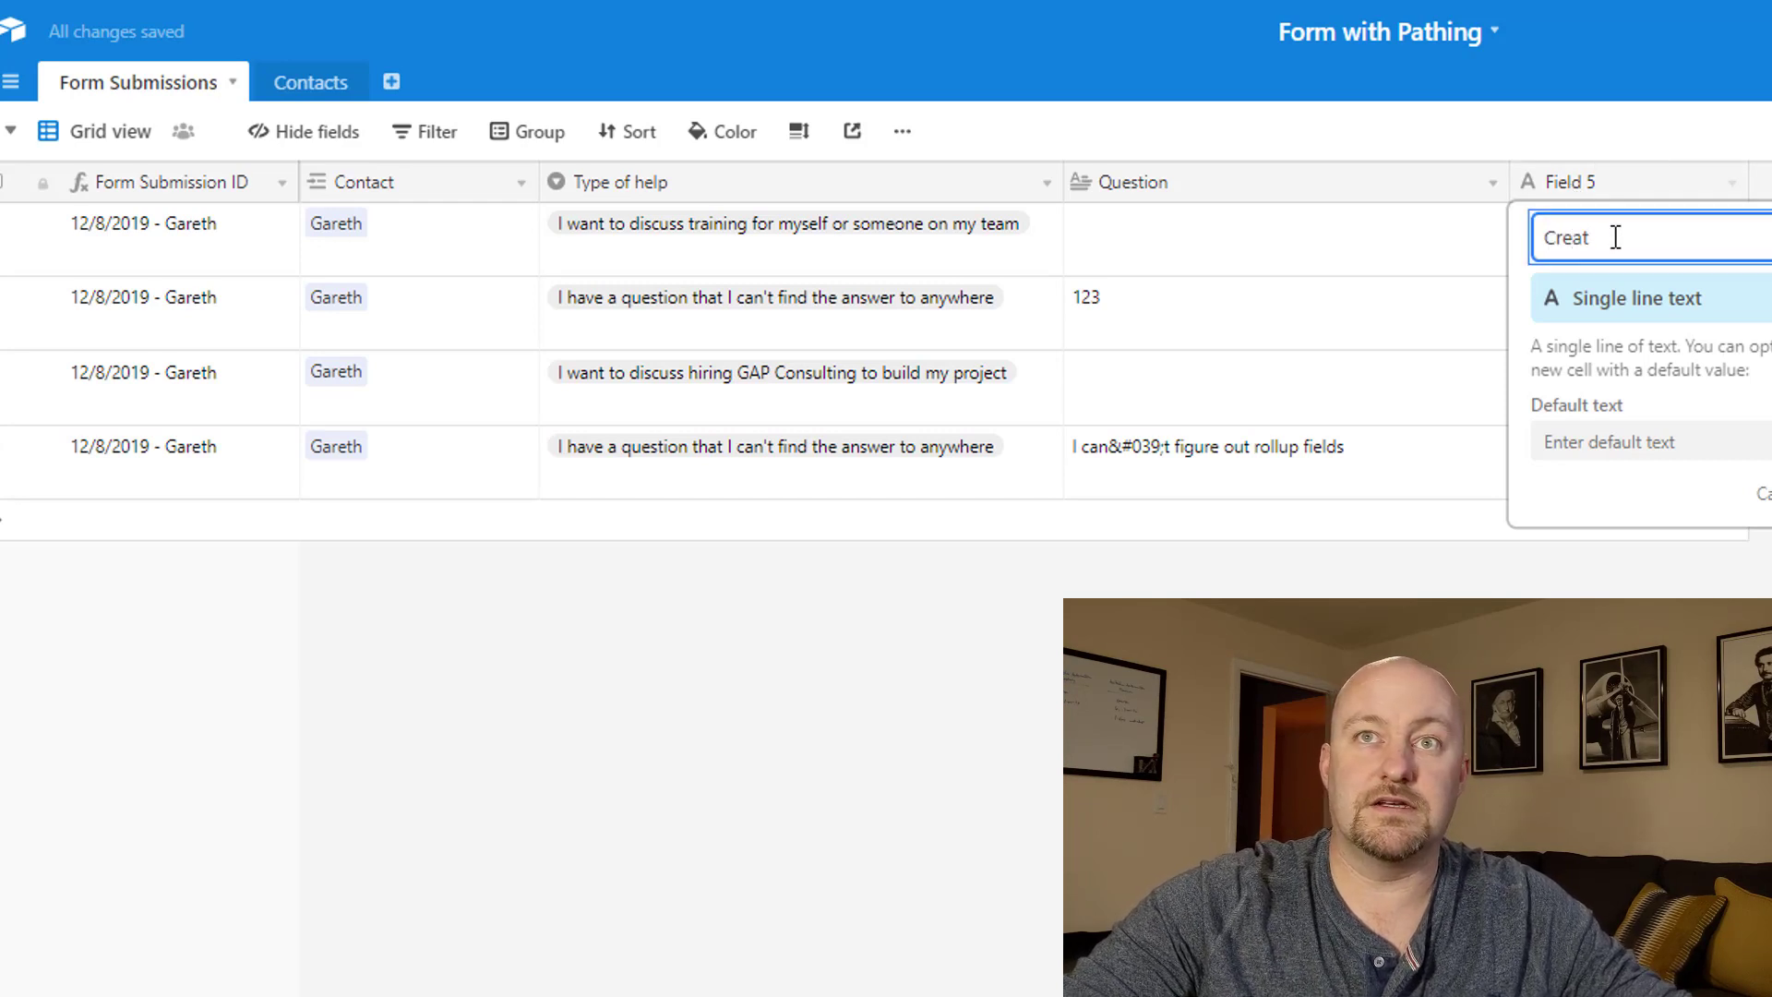
{"action": "type", "text": "ed Time"}
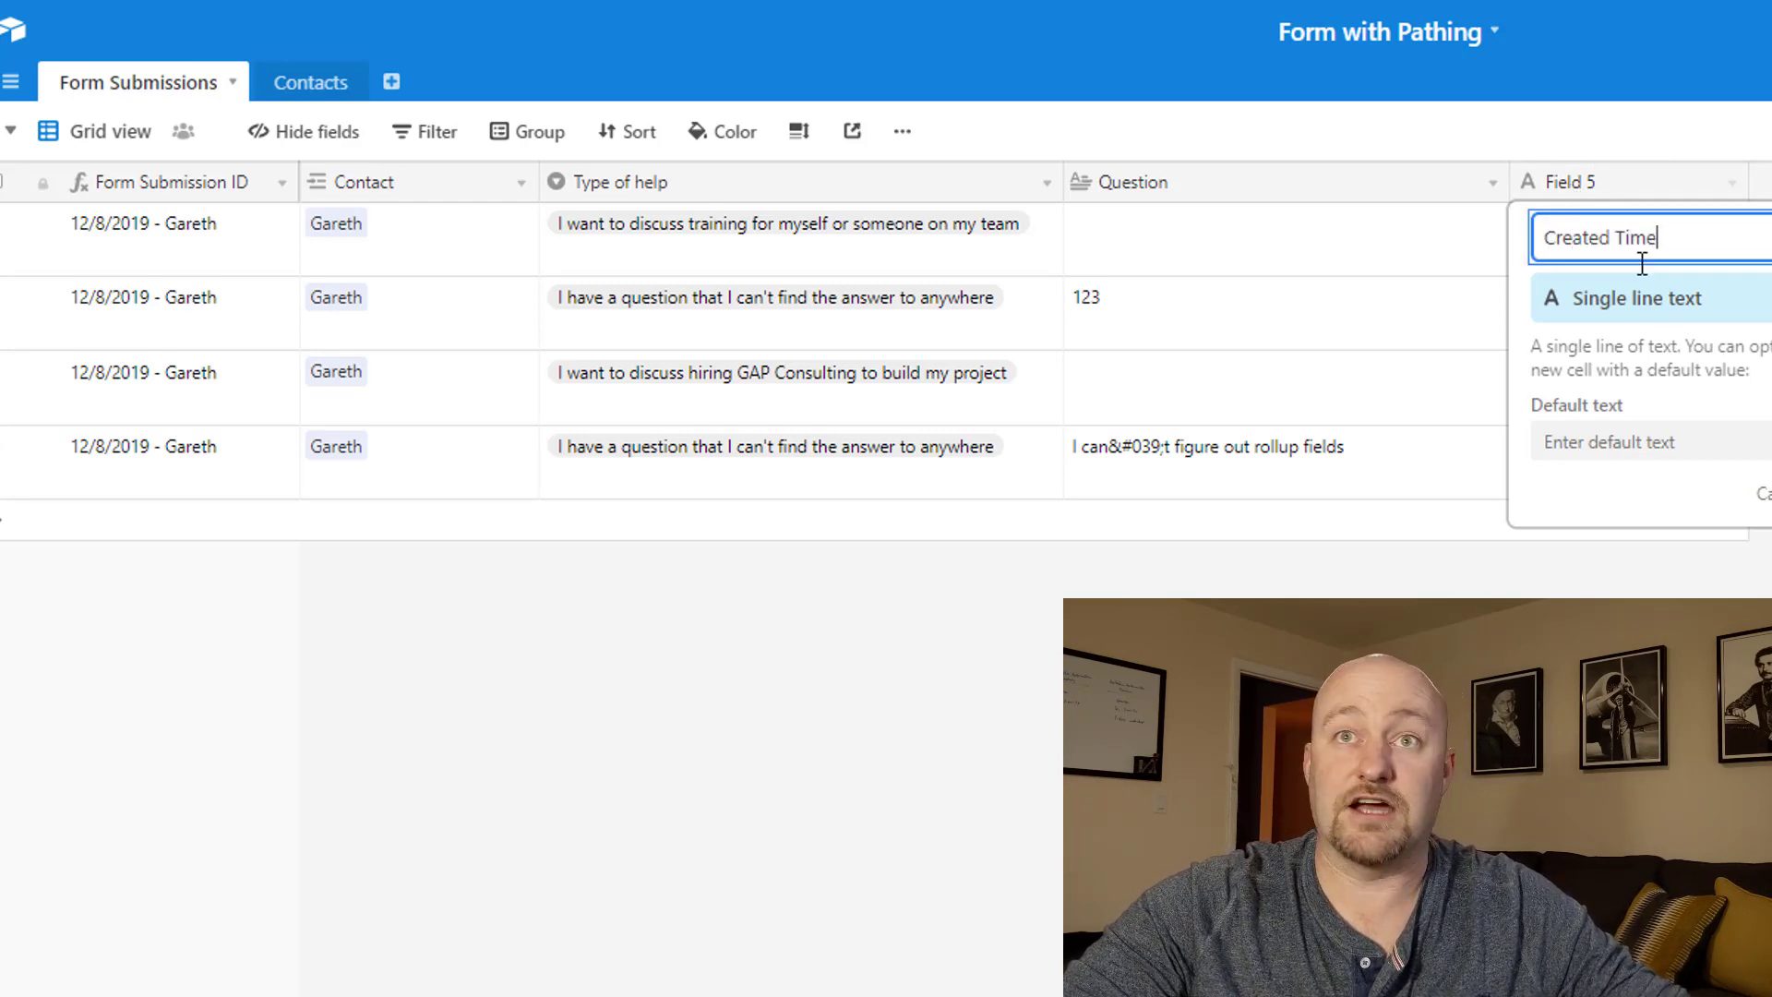
{"action": "left_click", "coordinate": [1661, 298]}
{"action": "type", "text": "cre"}
{"action": "left_click", "coordinate": [1650, 365]}
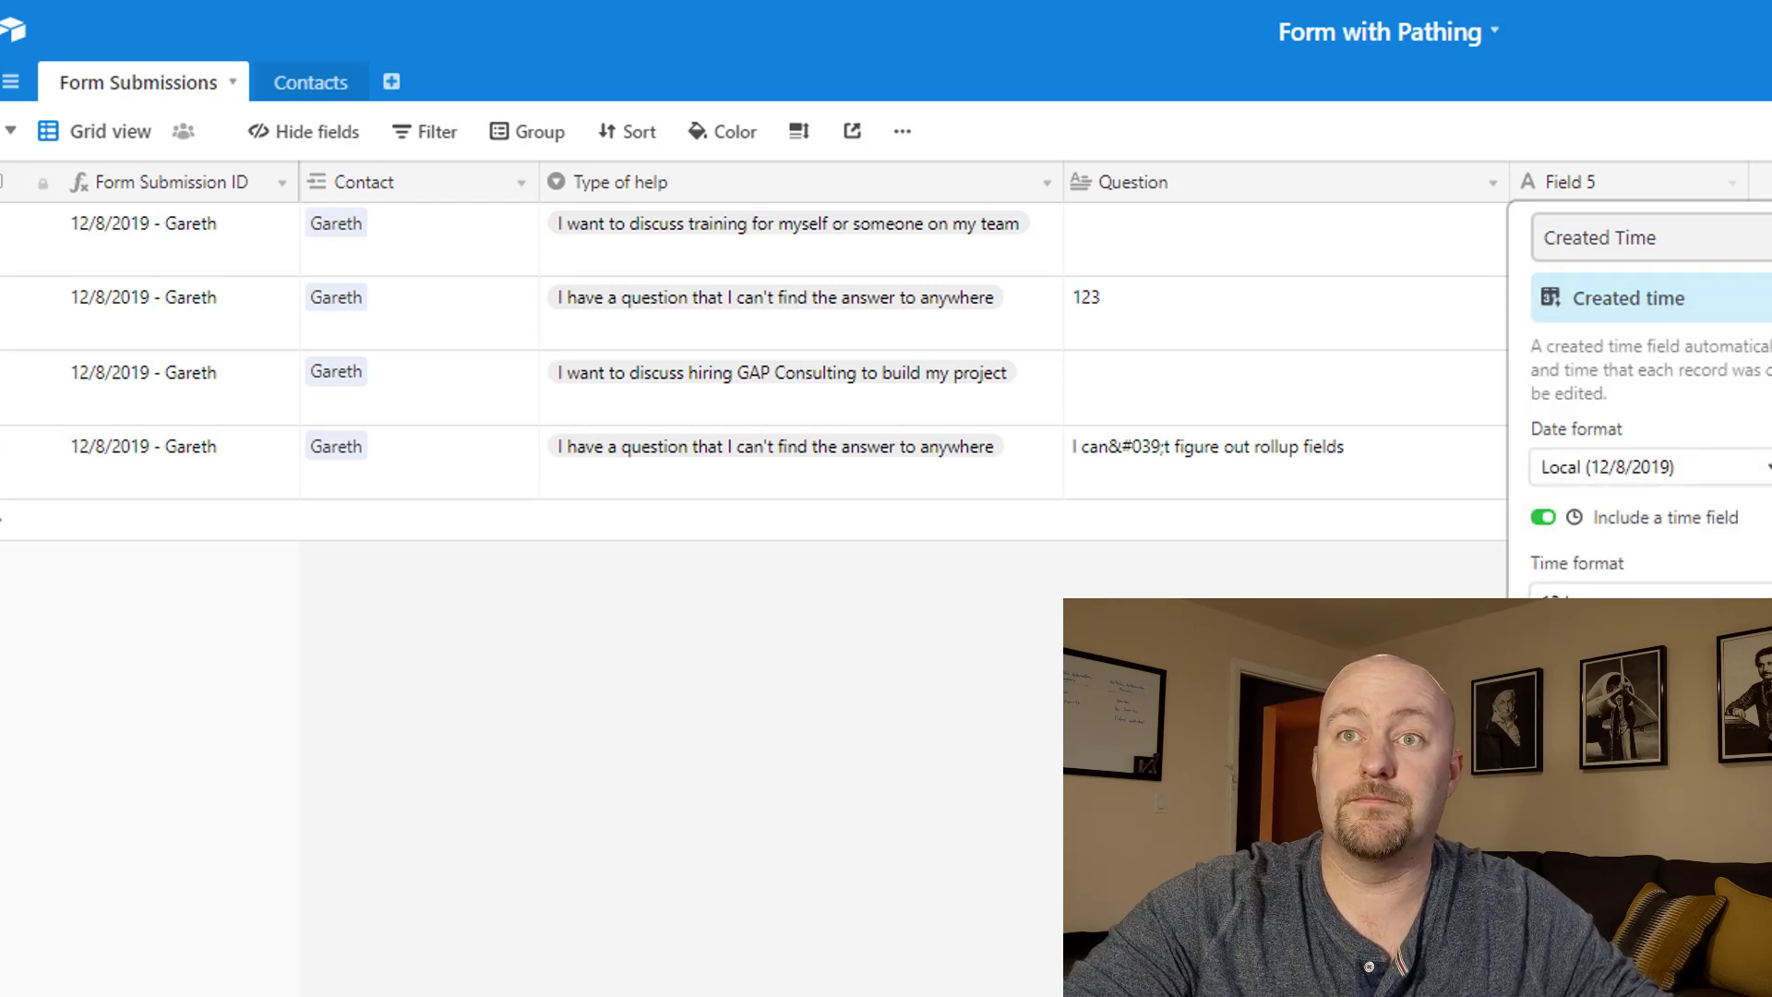
{"action": "key", "text": "Return"}
Check the Created Time values, including row 3's 4:28pm and row 4's entry.
{"action": "left_click", "coordinate": [1659, 386]}
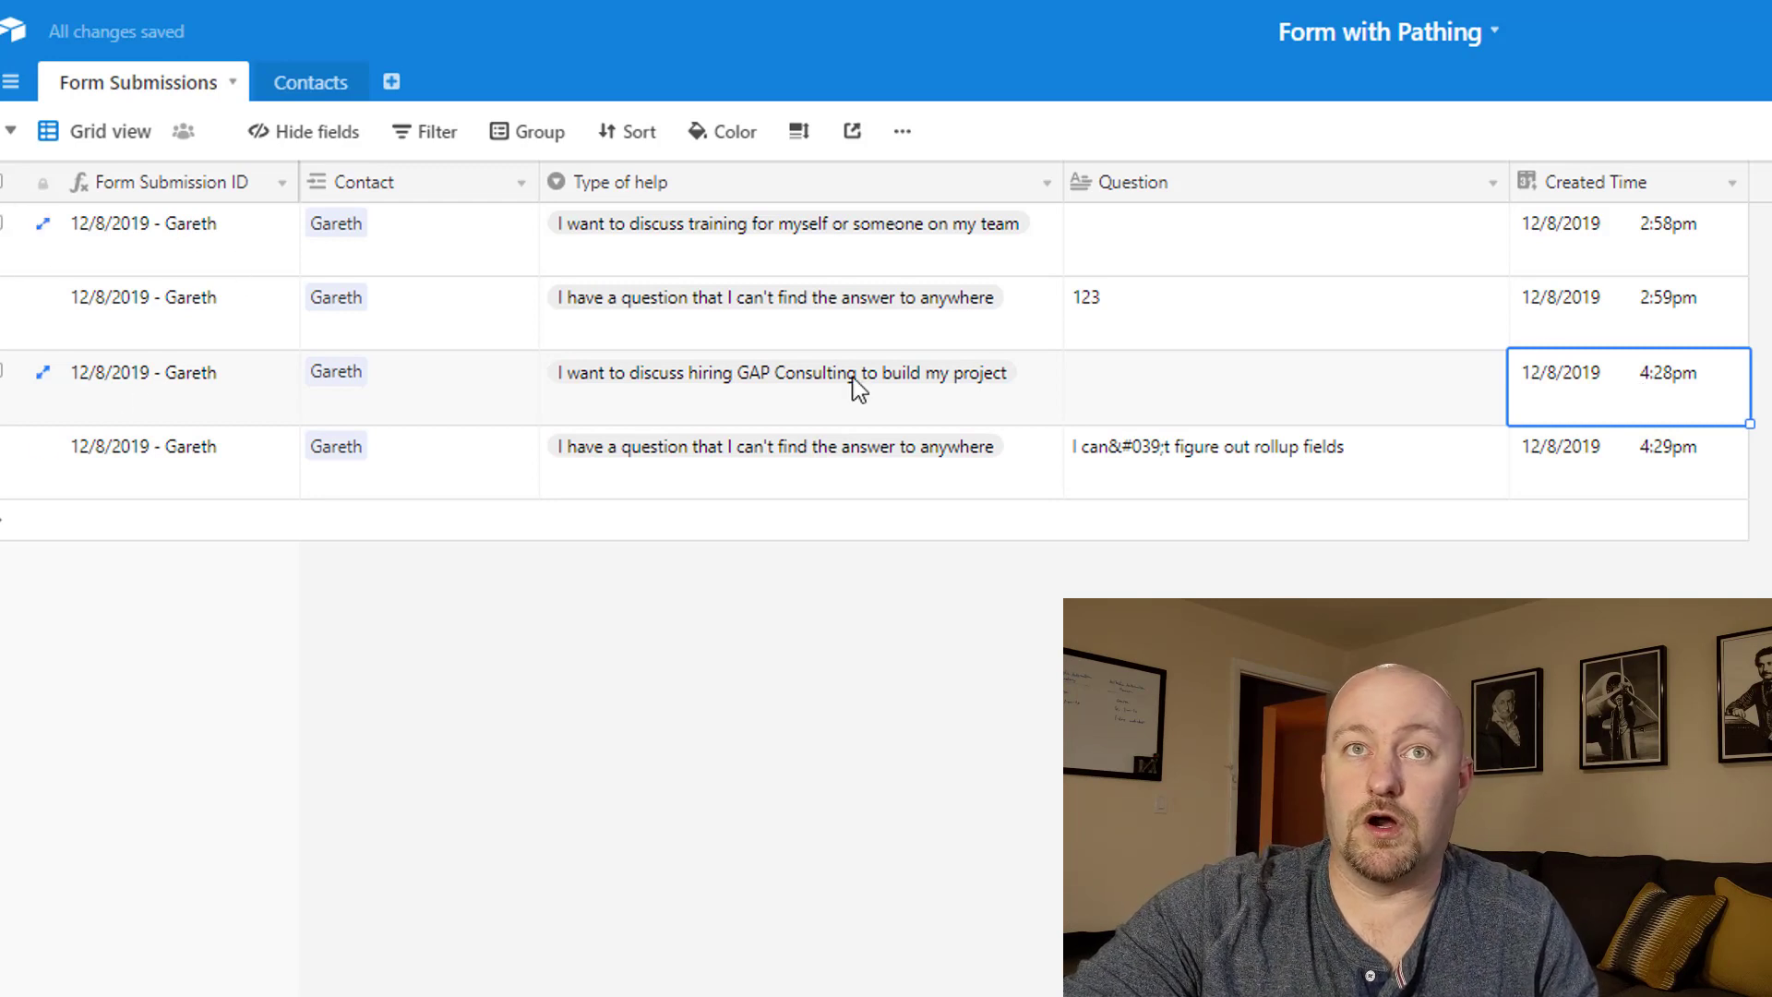
{"action": "left_click", "coordinate": [1216, 460]}
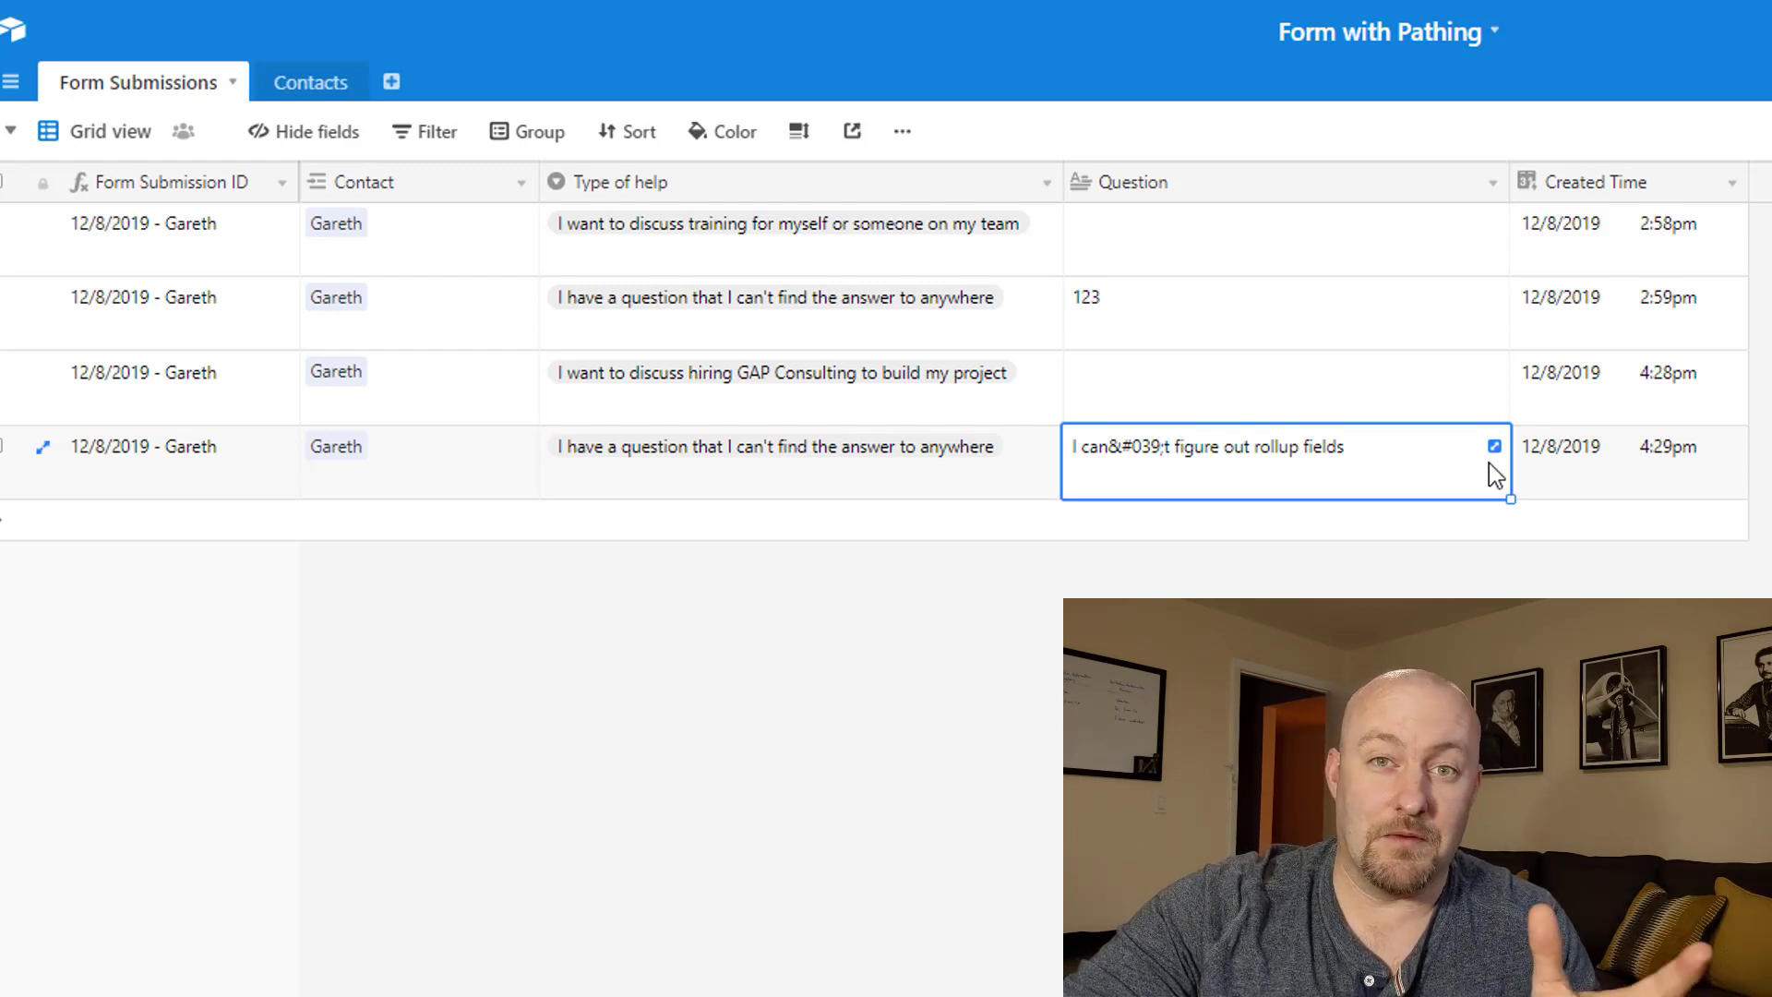
{"action": "left_click", "coordinate": [1558, 464]}
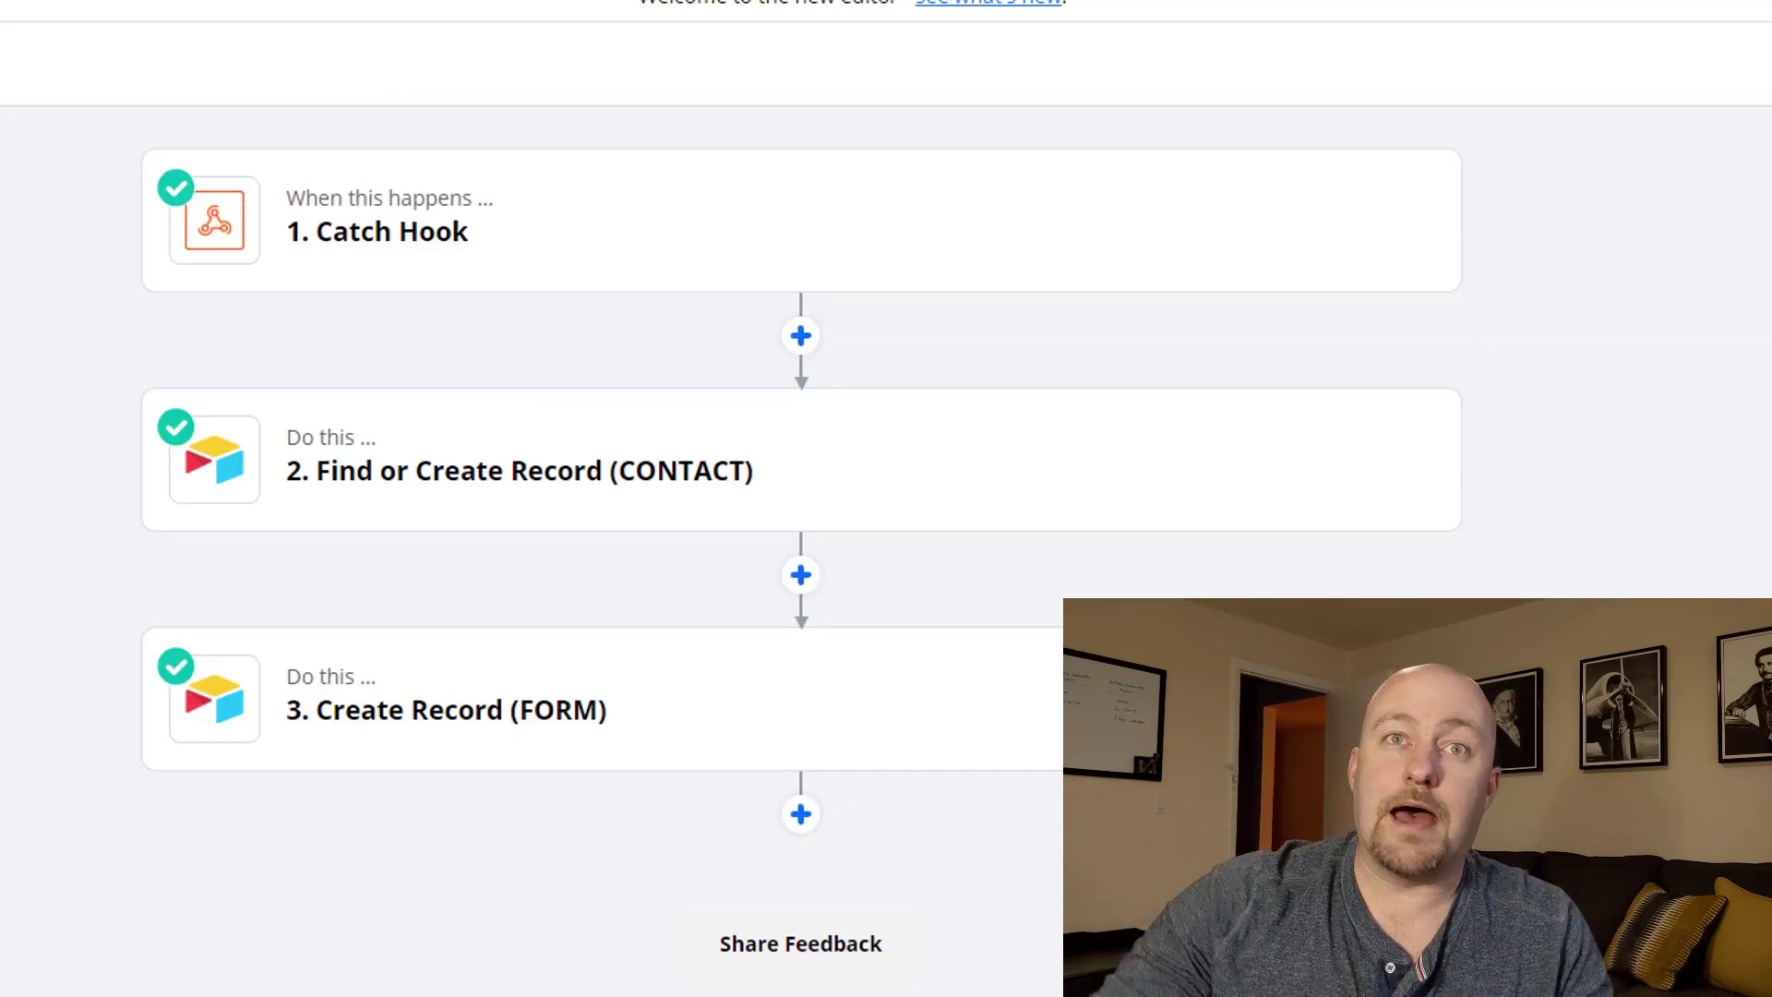
Edit the Catch Hook trigger, expand Customize Hook, and copy its custom webhook URL.
{"action": "mouse_move", "coordinate": [423, 238]}
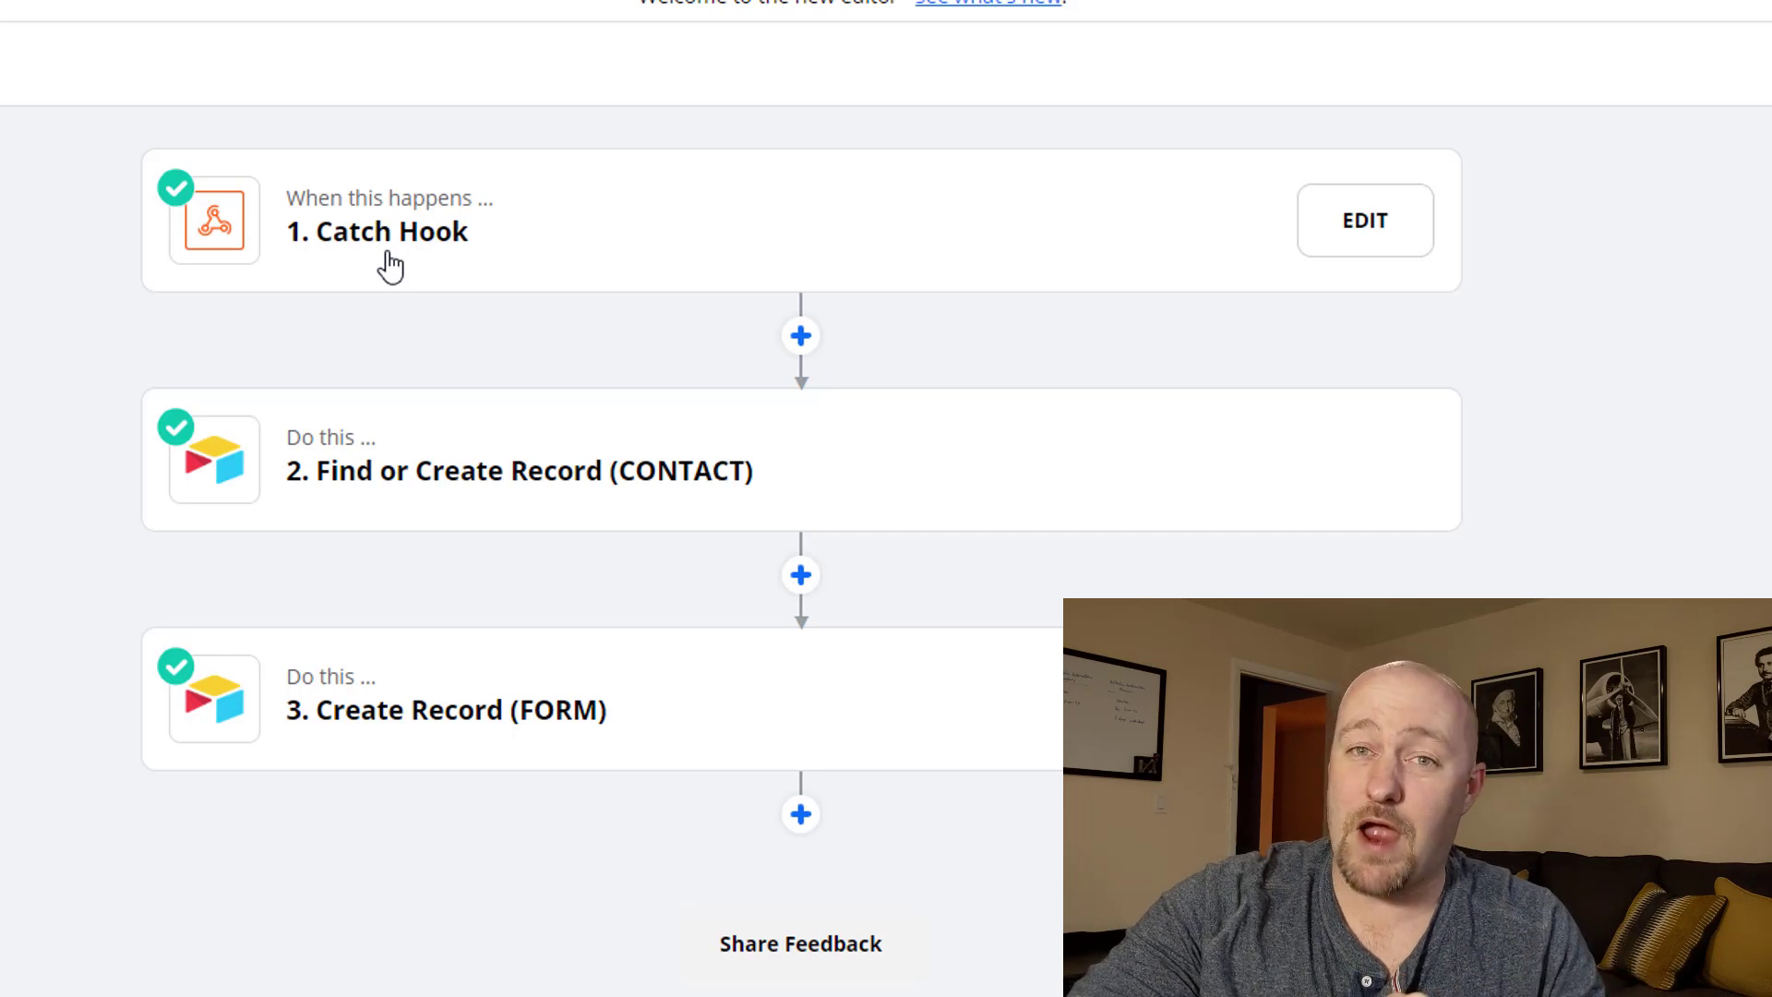
{"action": "left_click", "coordinate": [391, 268]}
{"action": "left_click", "coordinate": [286, 314]}
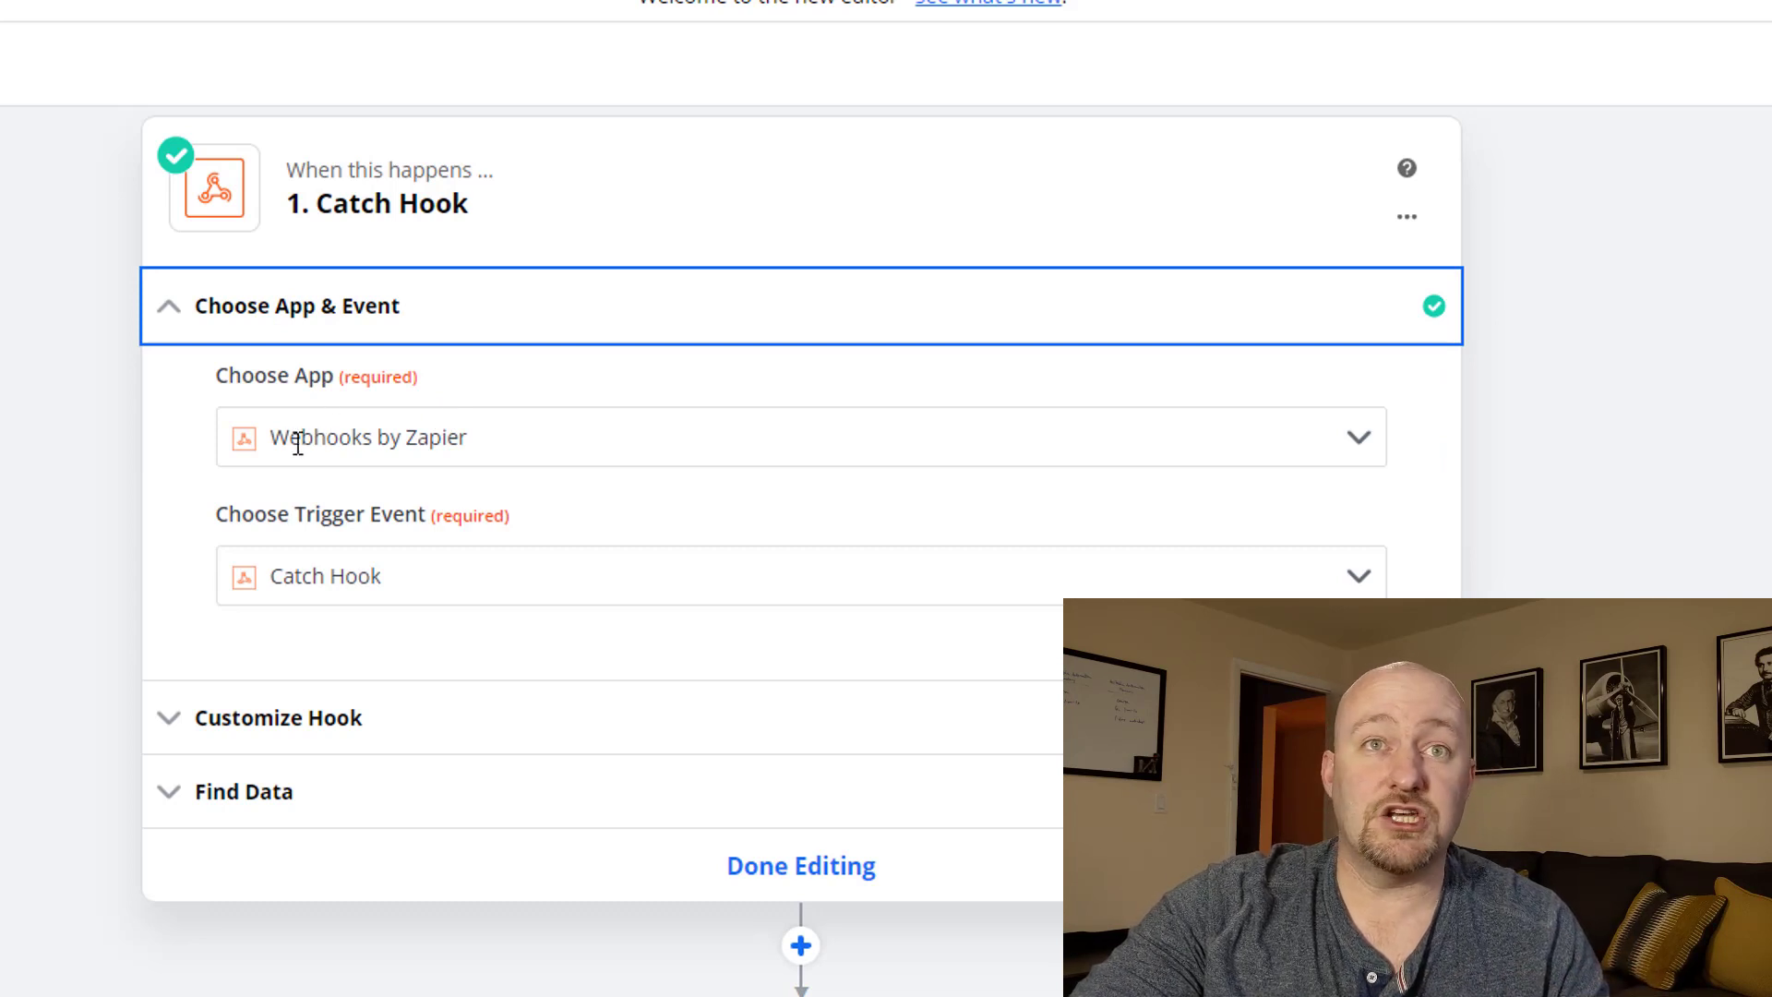
{"action": "left_click", "coordinate": [379, 718]}
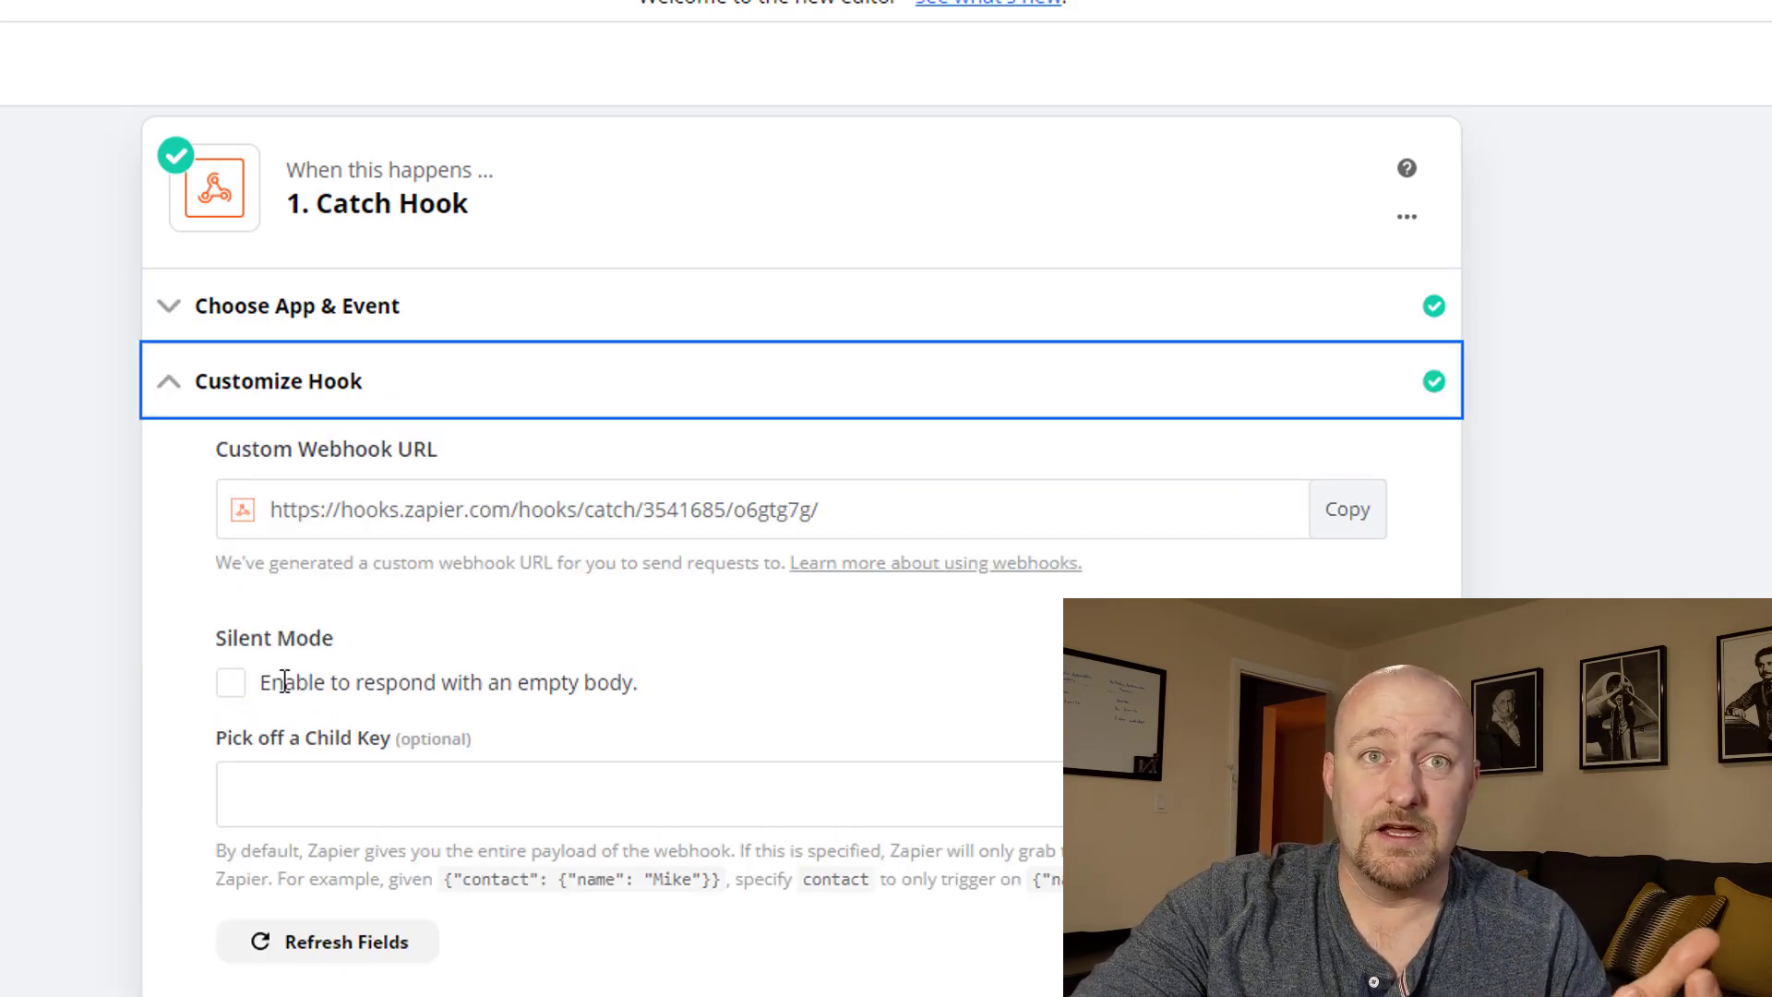
{"action": "left_click", "coordinate": [339, 939]}
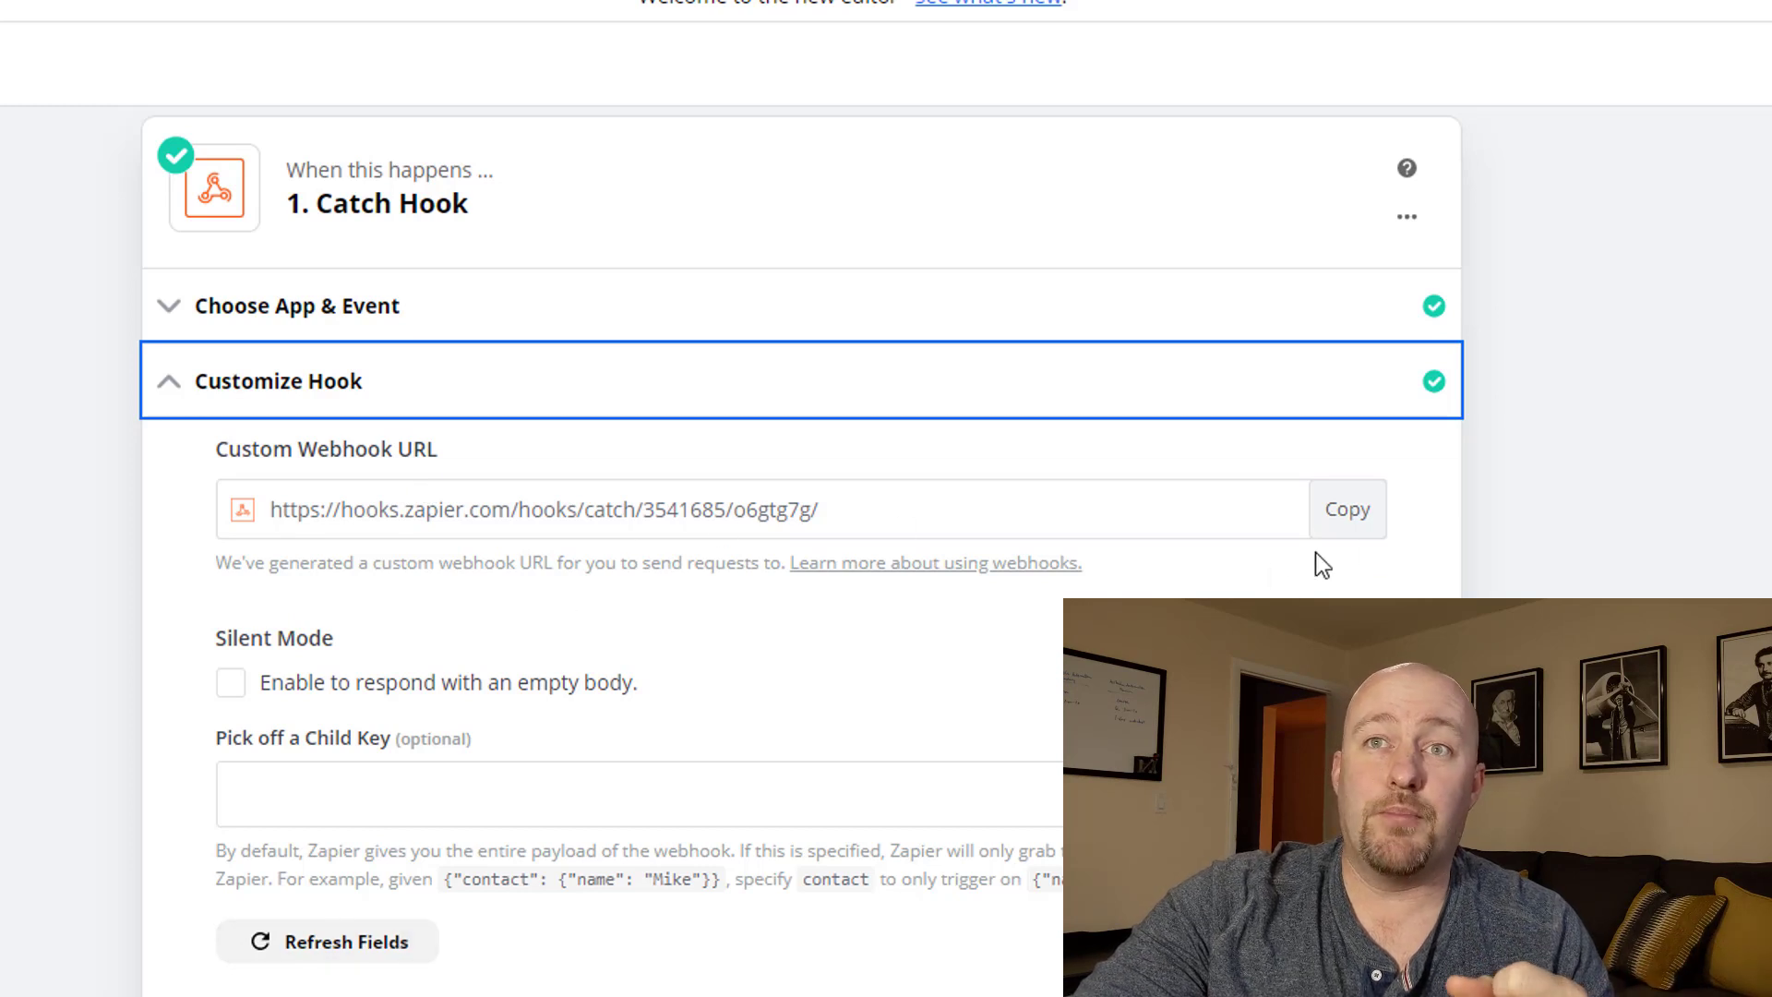
{"action": "left_click", "coordinate": [1348, 517]}
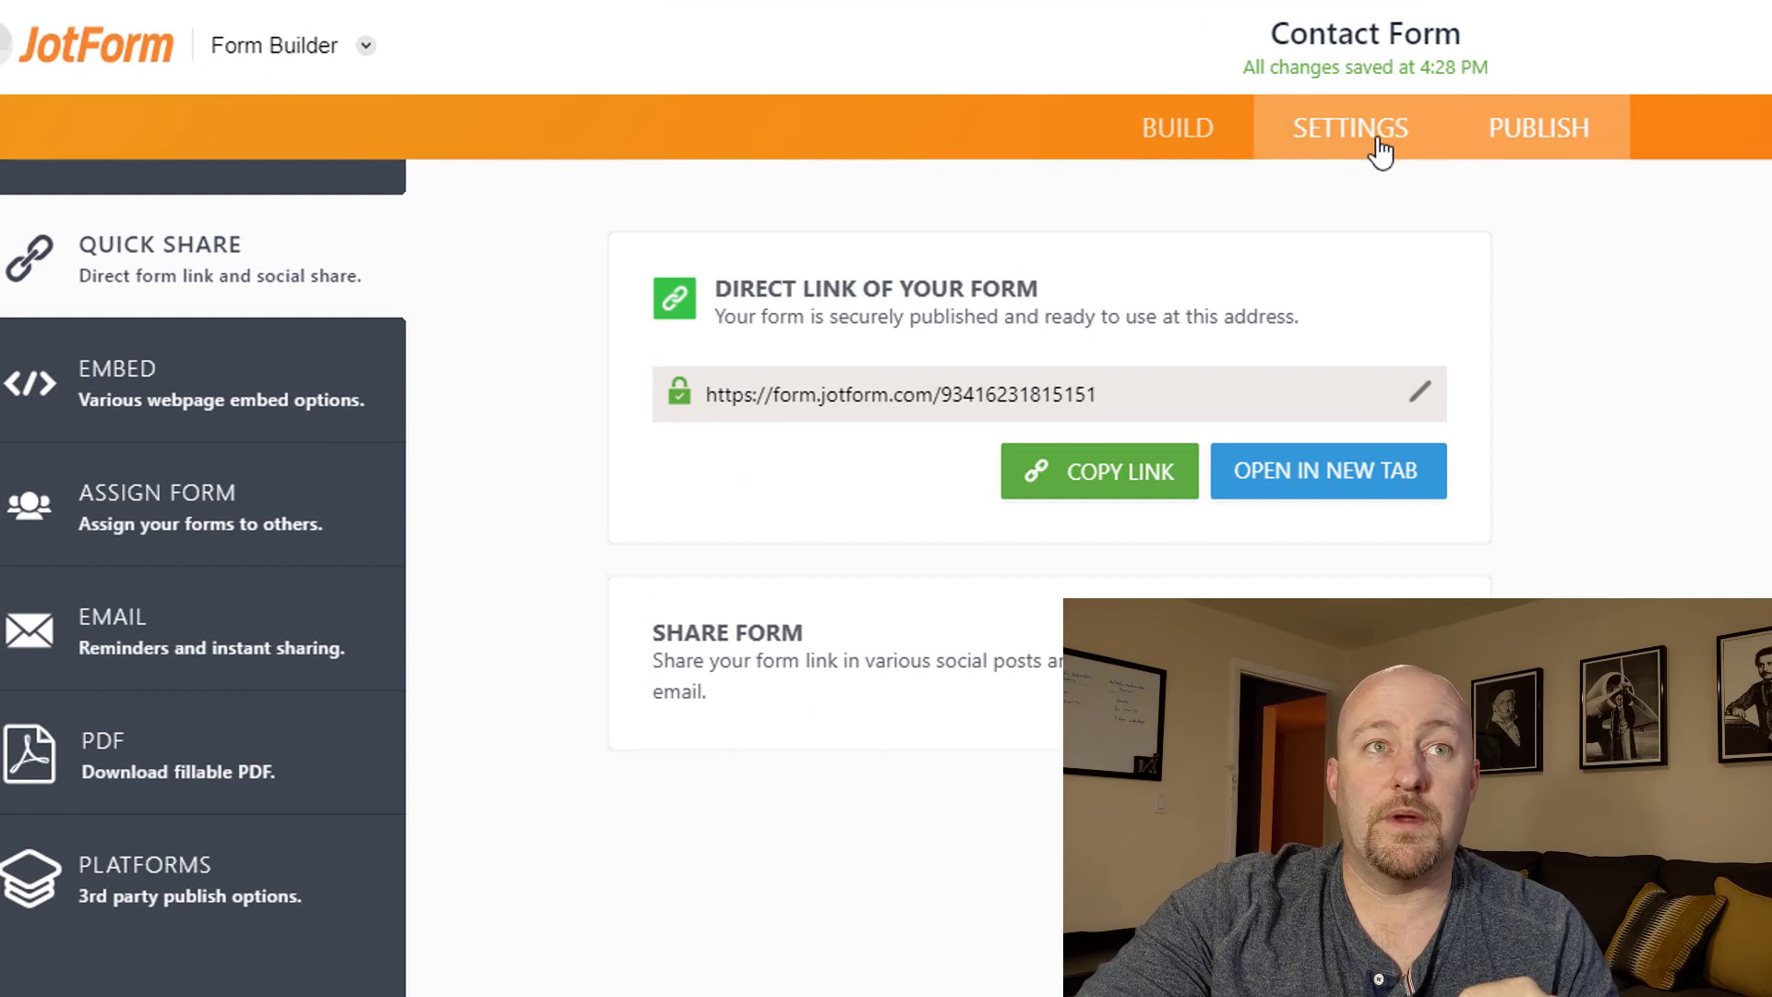
Check the Zapier hook URL in the form's WebHooks integration, then return to Zapier.
{"action": "left_click", "coordinate": [1380, 146]}
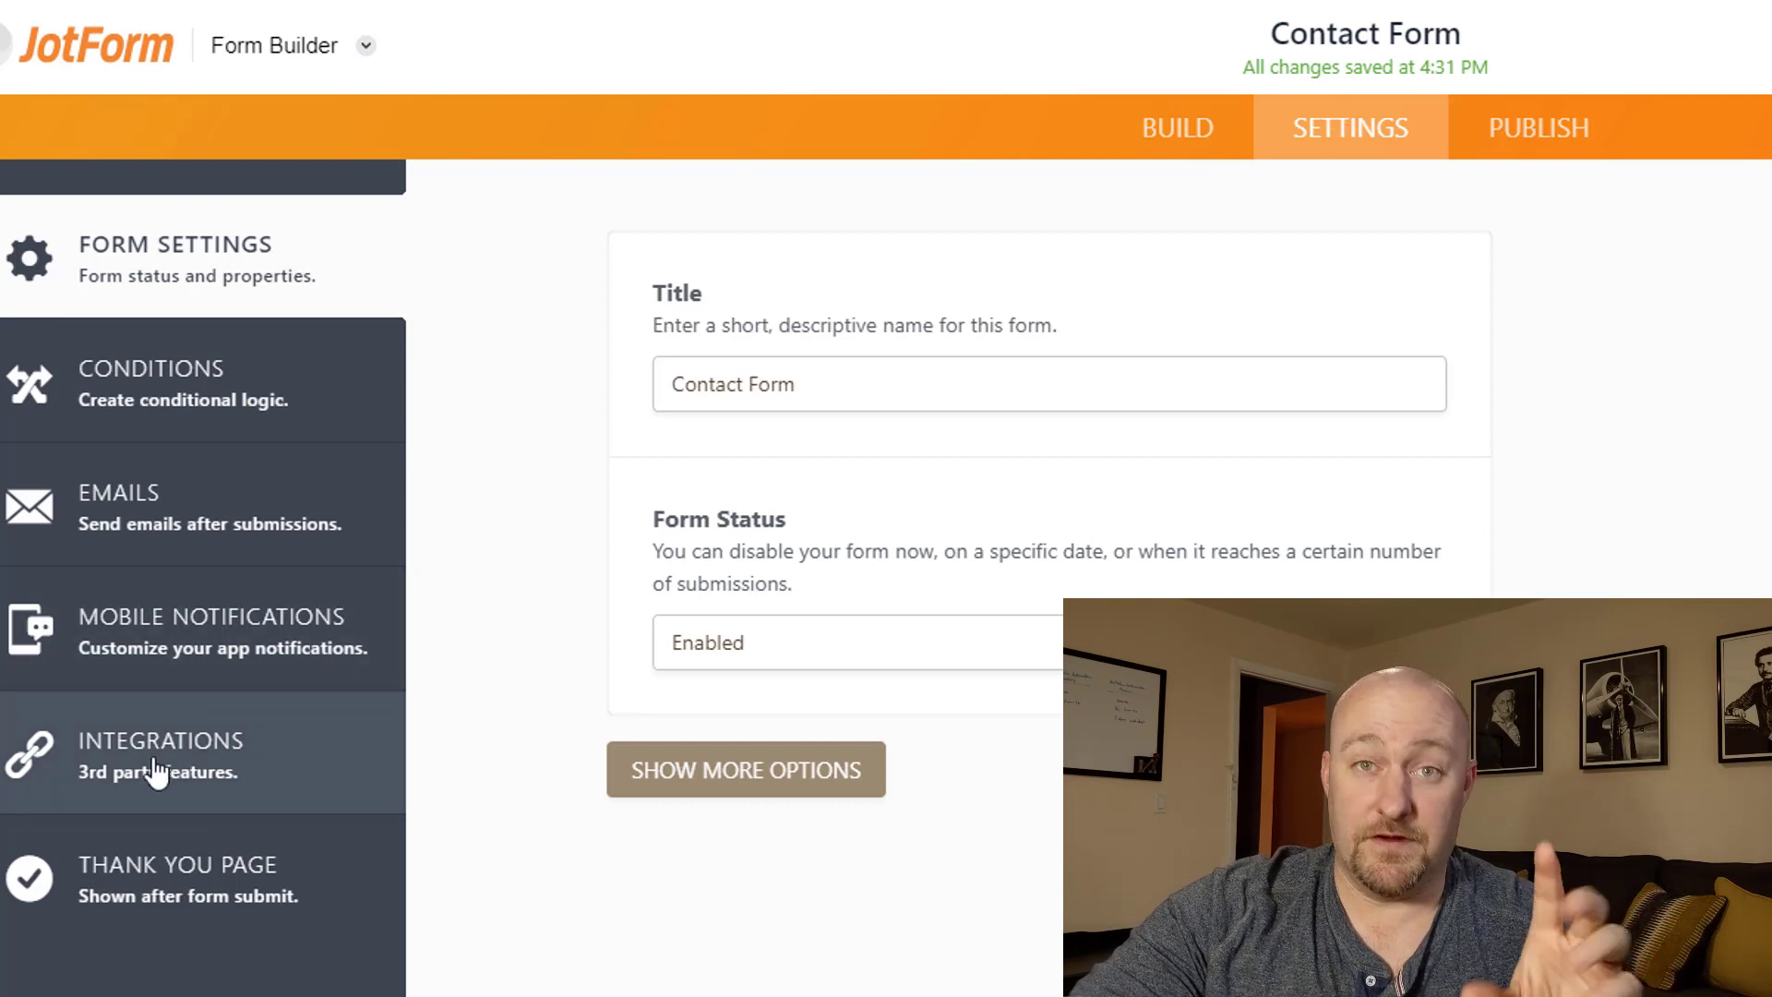
{"action": "left_click", "coordinate": [155, 771]}
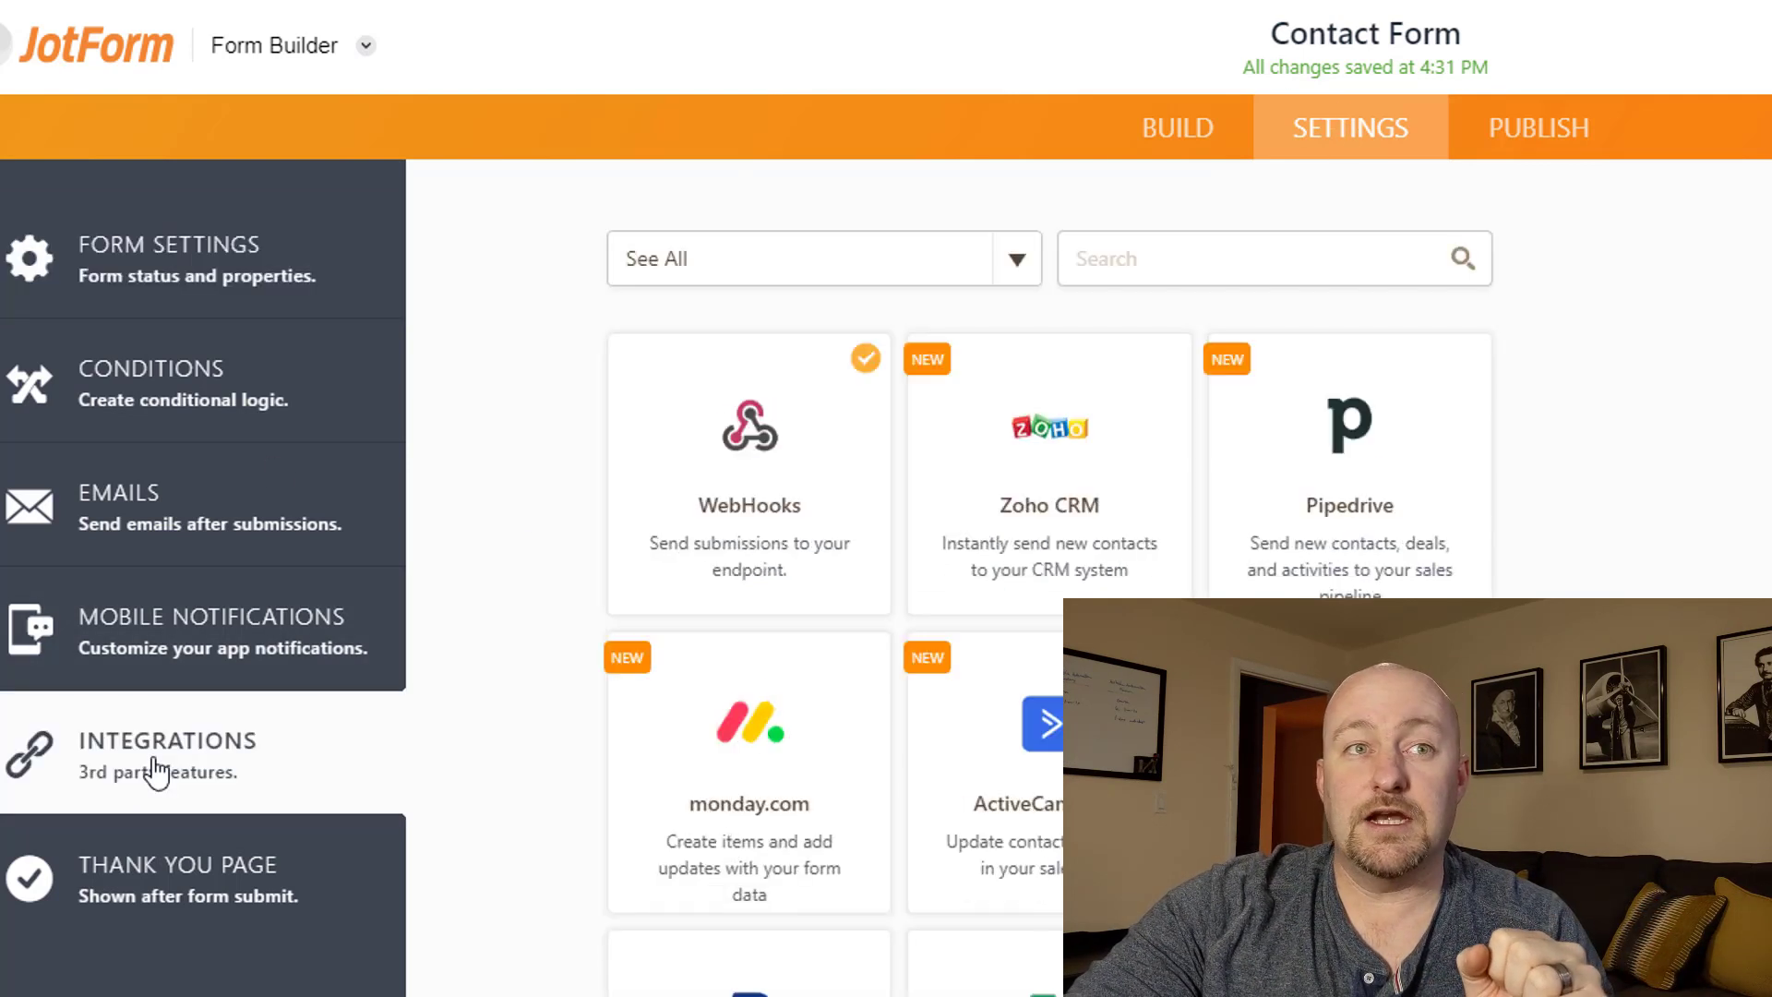
{"action": "left_click", "coordinate": [751, 471]}
{"action": "left_click", "coordinate": [661, 824]}
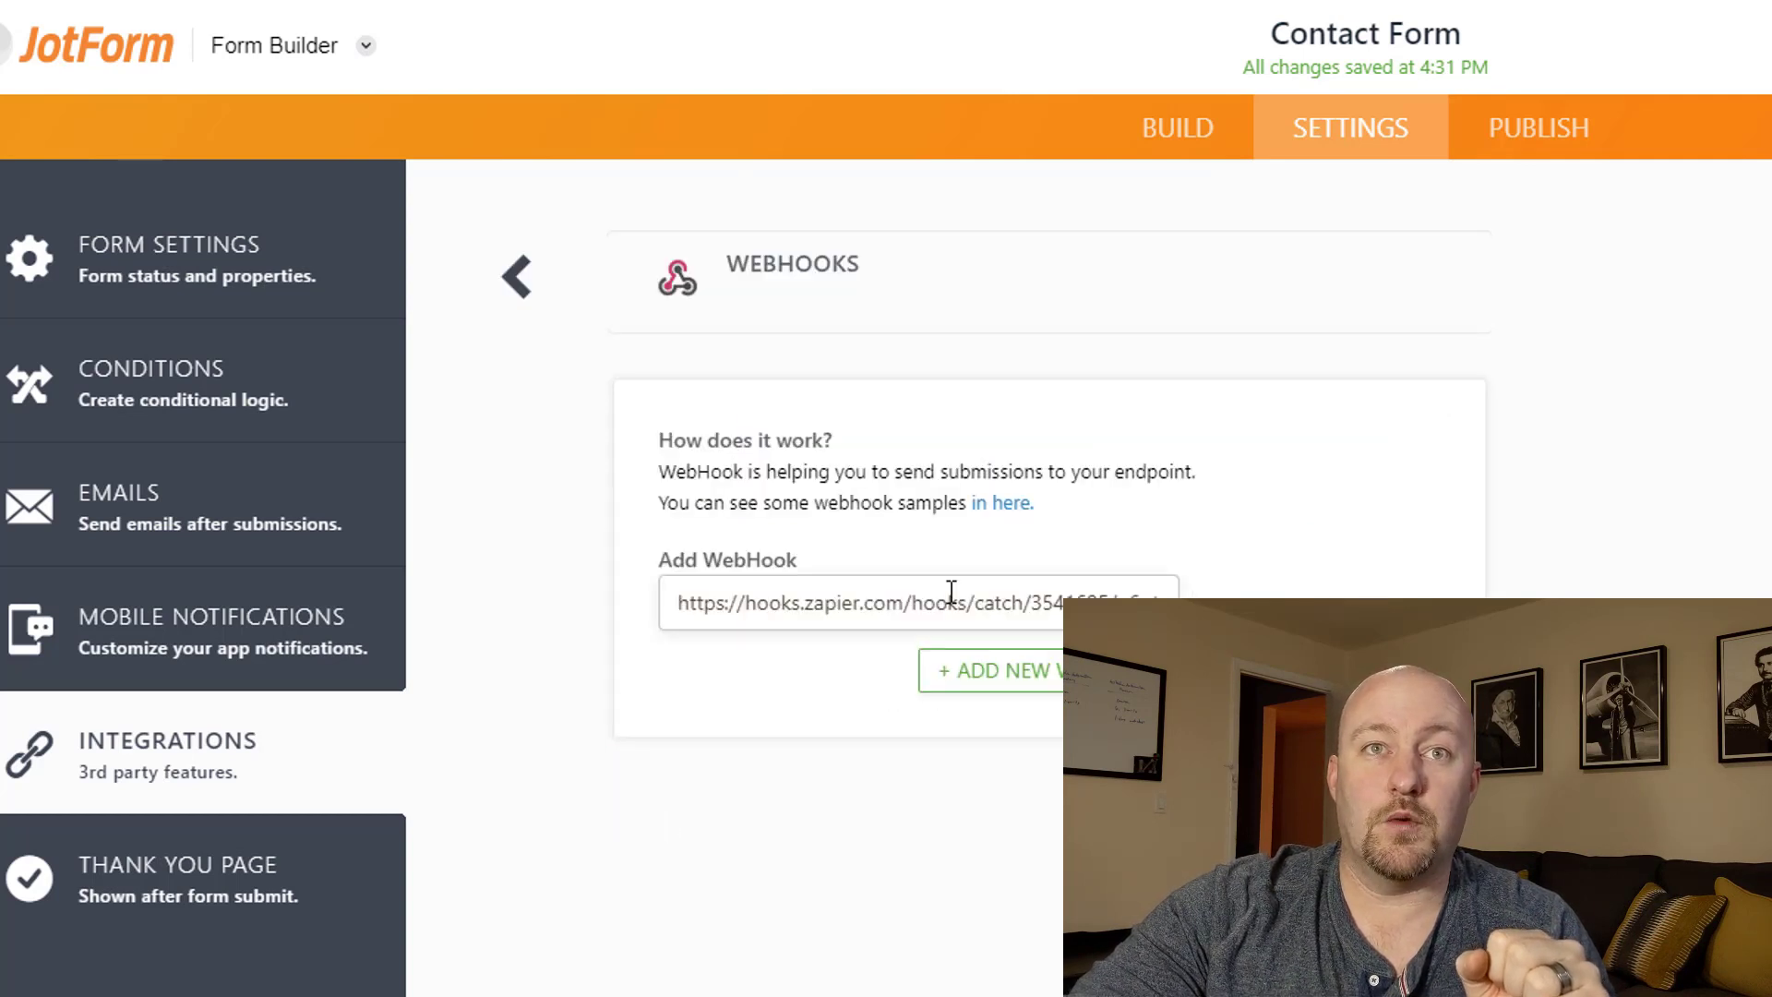
{"action": "left_click", "coordinate": [698, 601]}
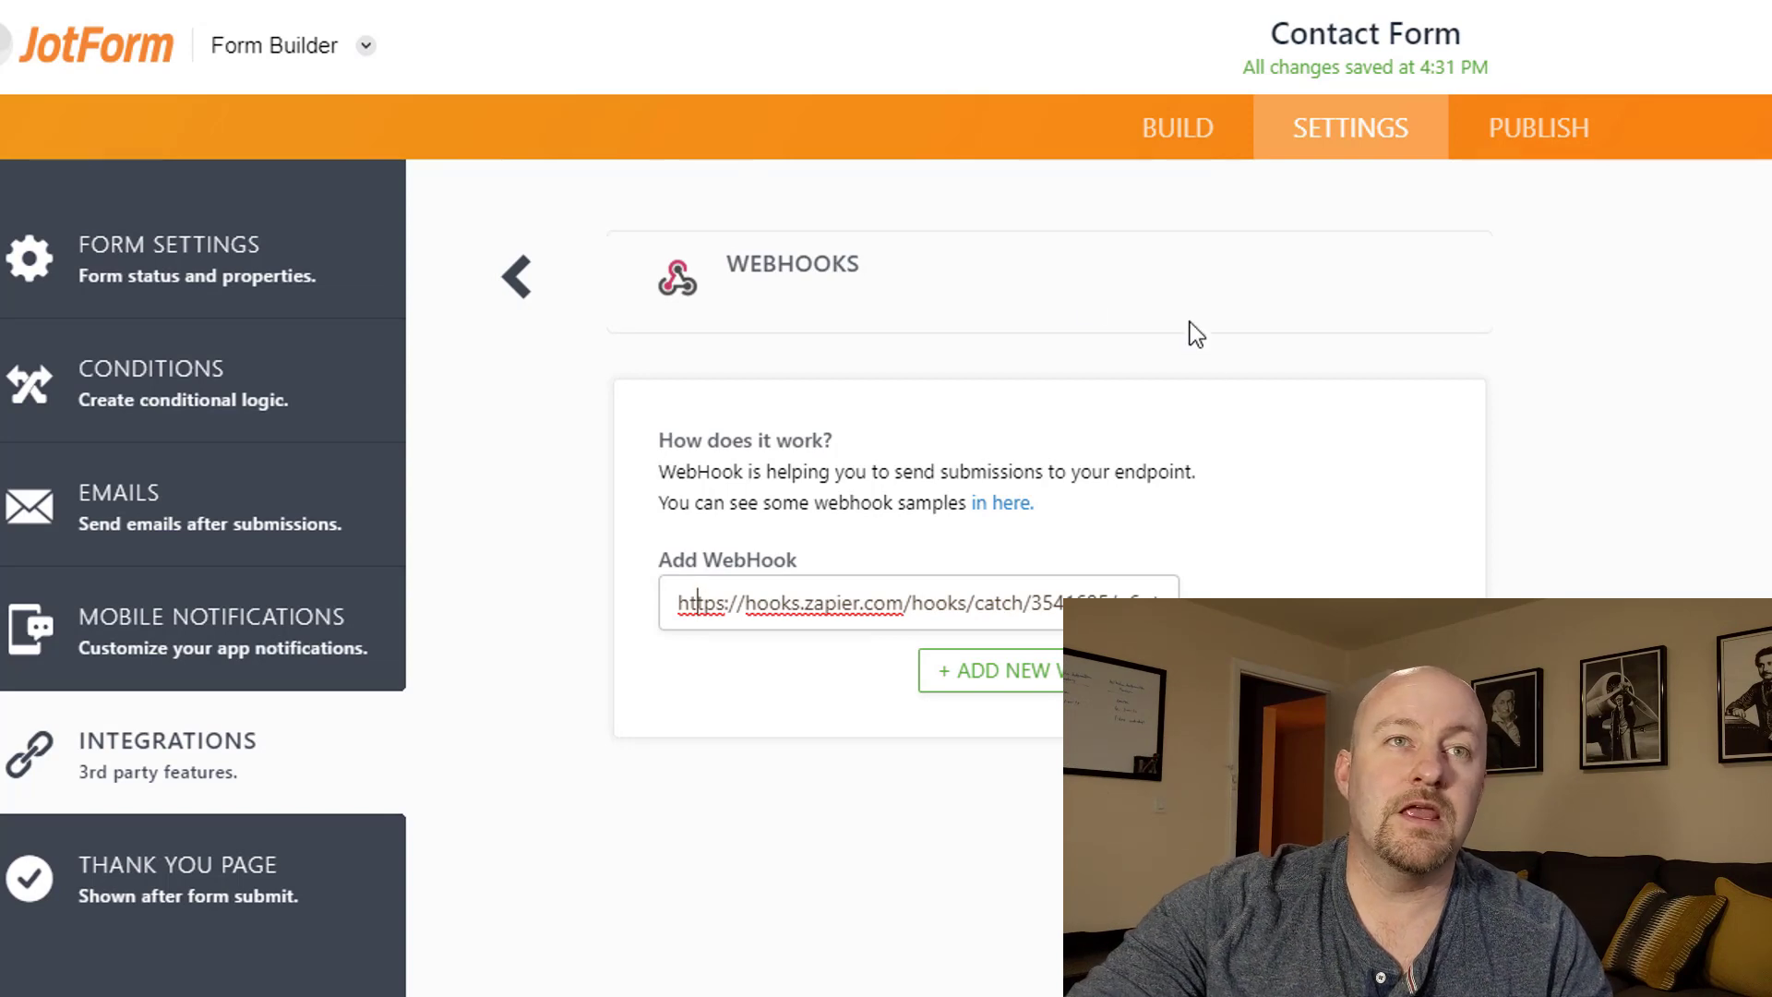
{"action": "left_click", "coordinate": [1200, 1]}
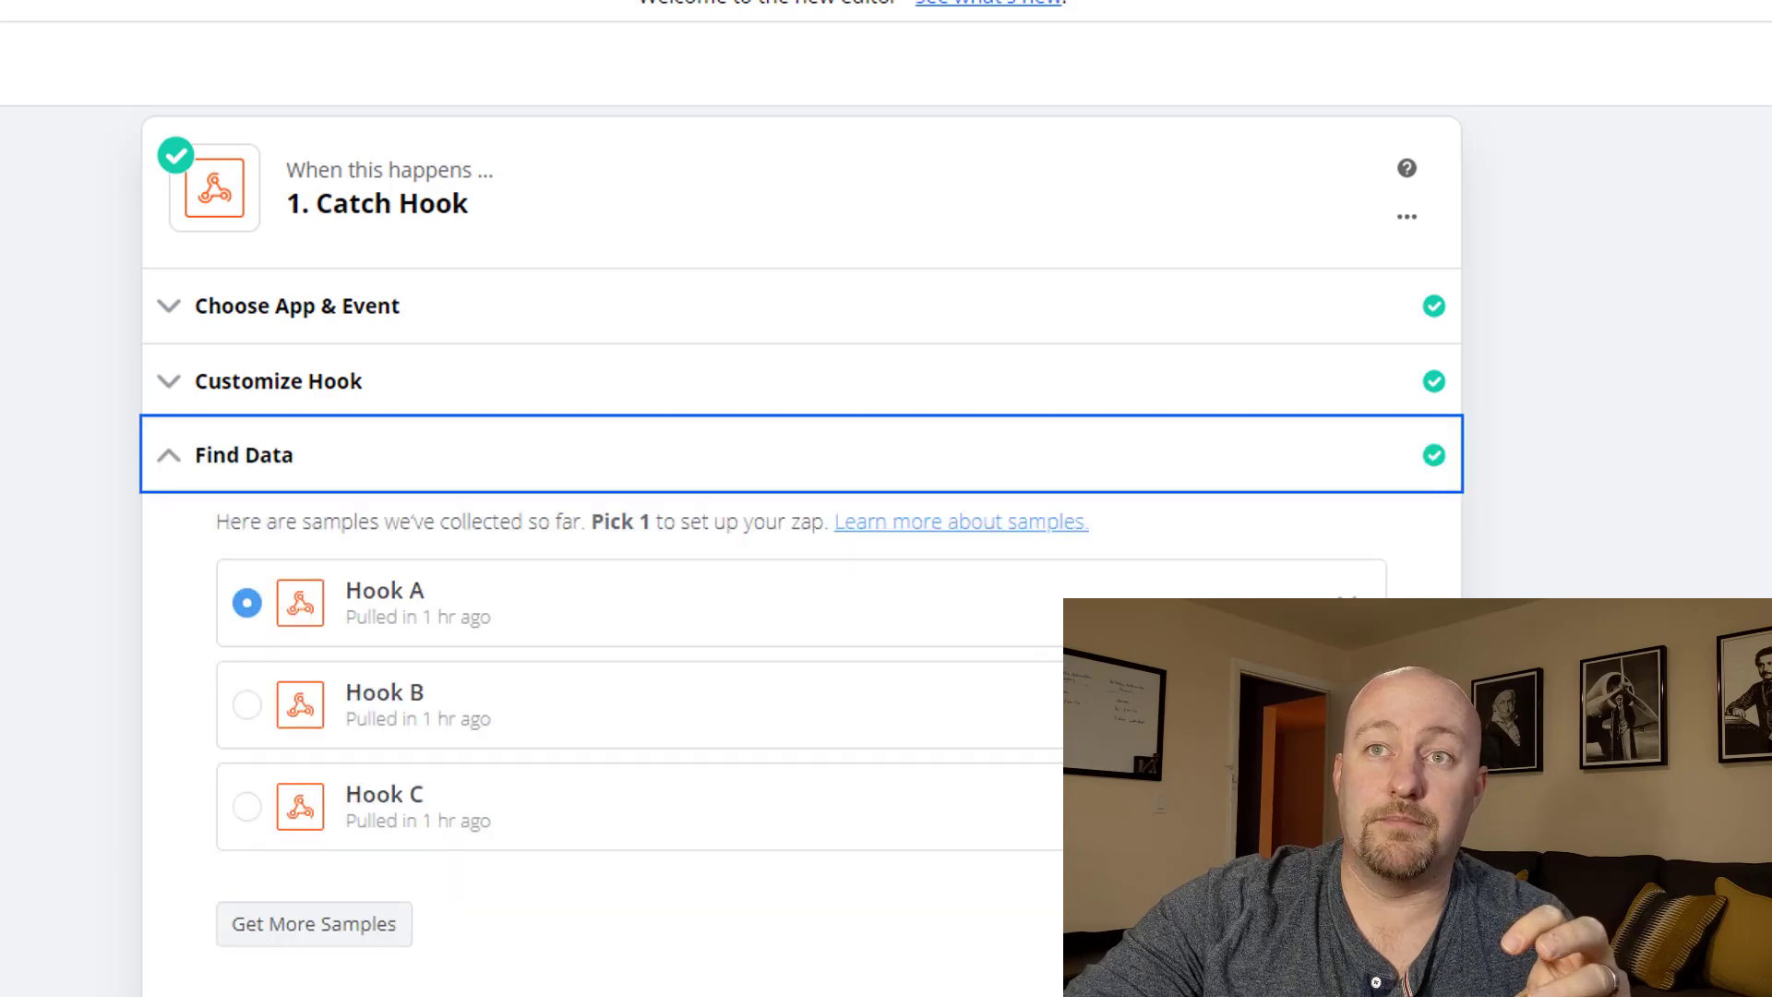
Expand the Hook A sample and scroll through its fields, then open Create Record (FORM).
{"action": "left_click", "coordinate": [1057, 618]}
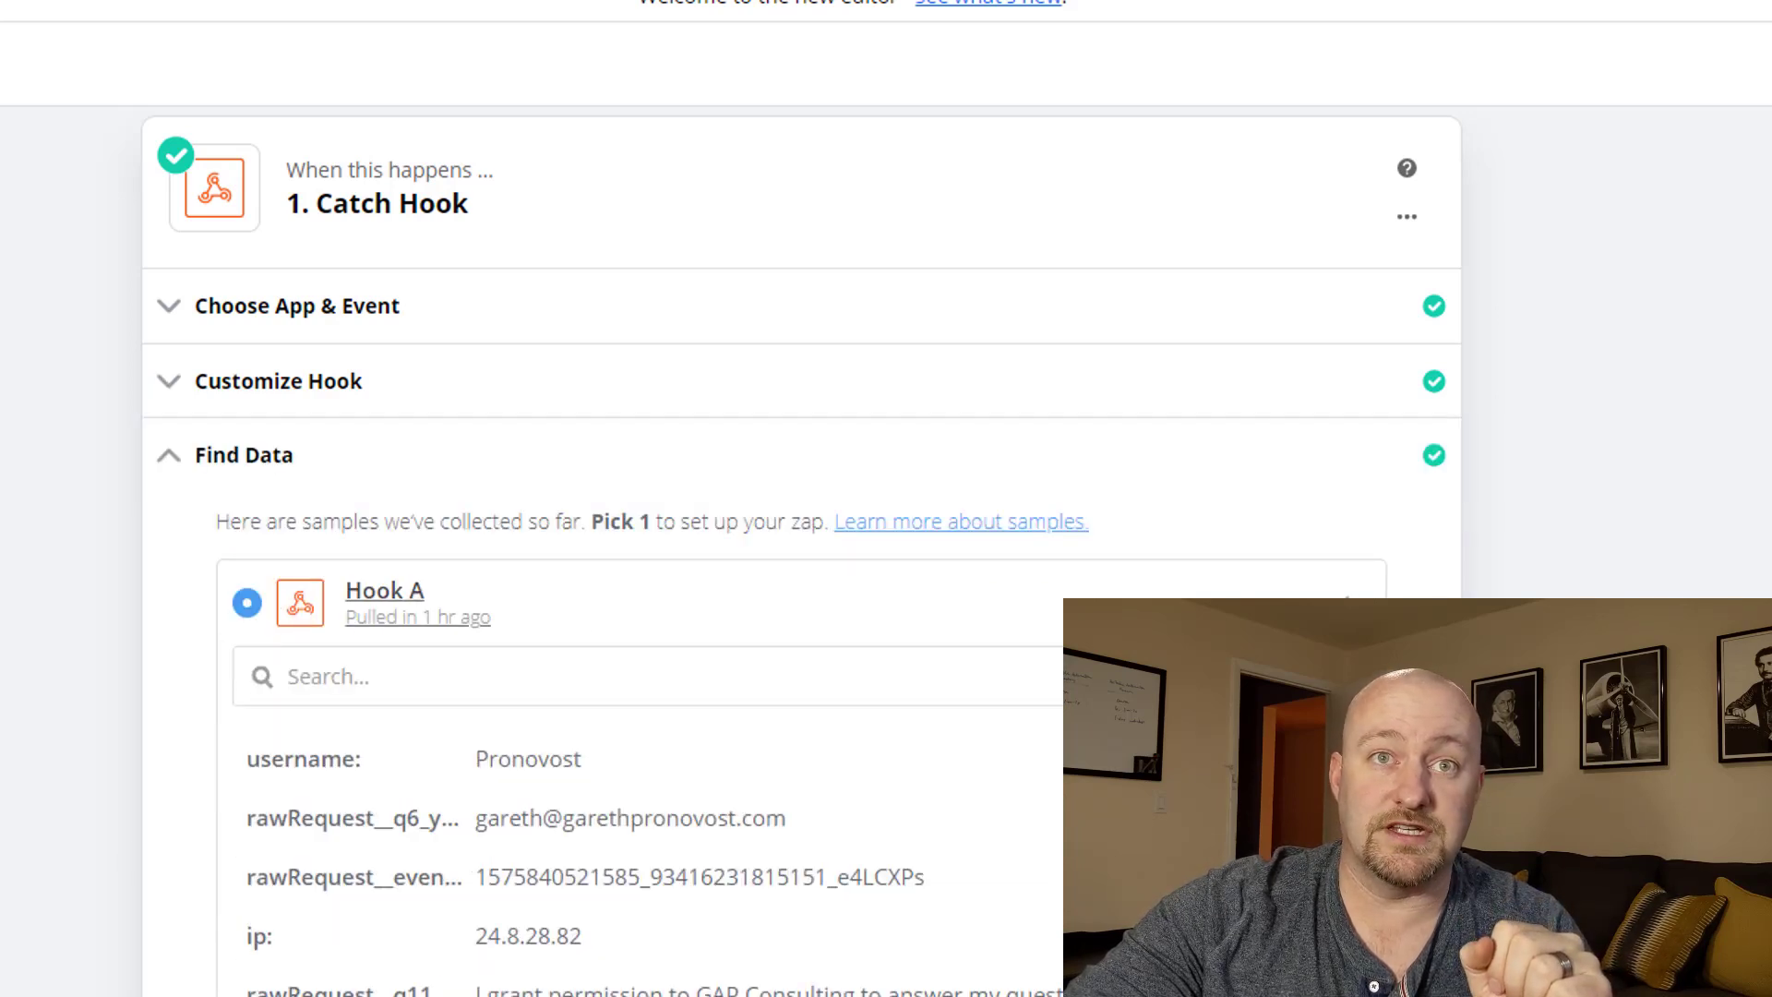
{"action": "scroll", "coordinate": [611, 777], "scroll_direction": "down", "scroll_amount": 10}
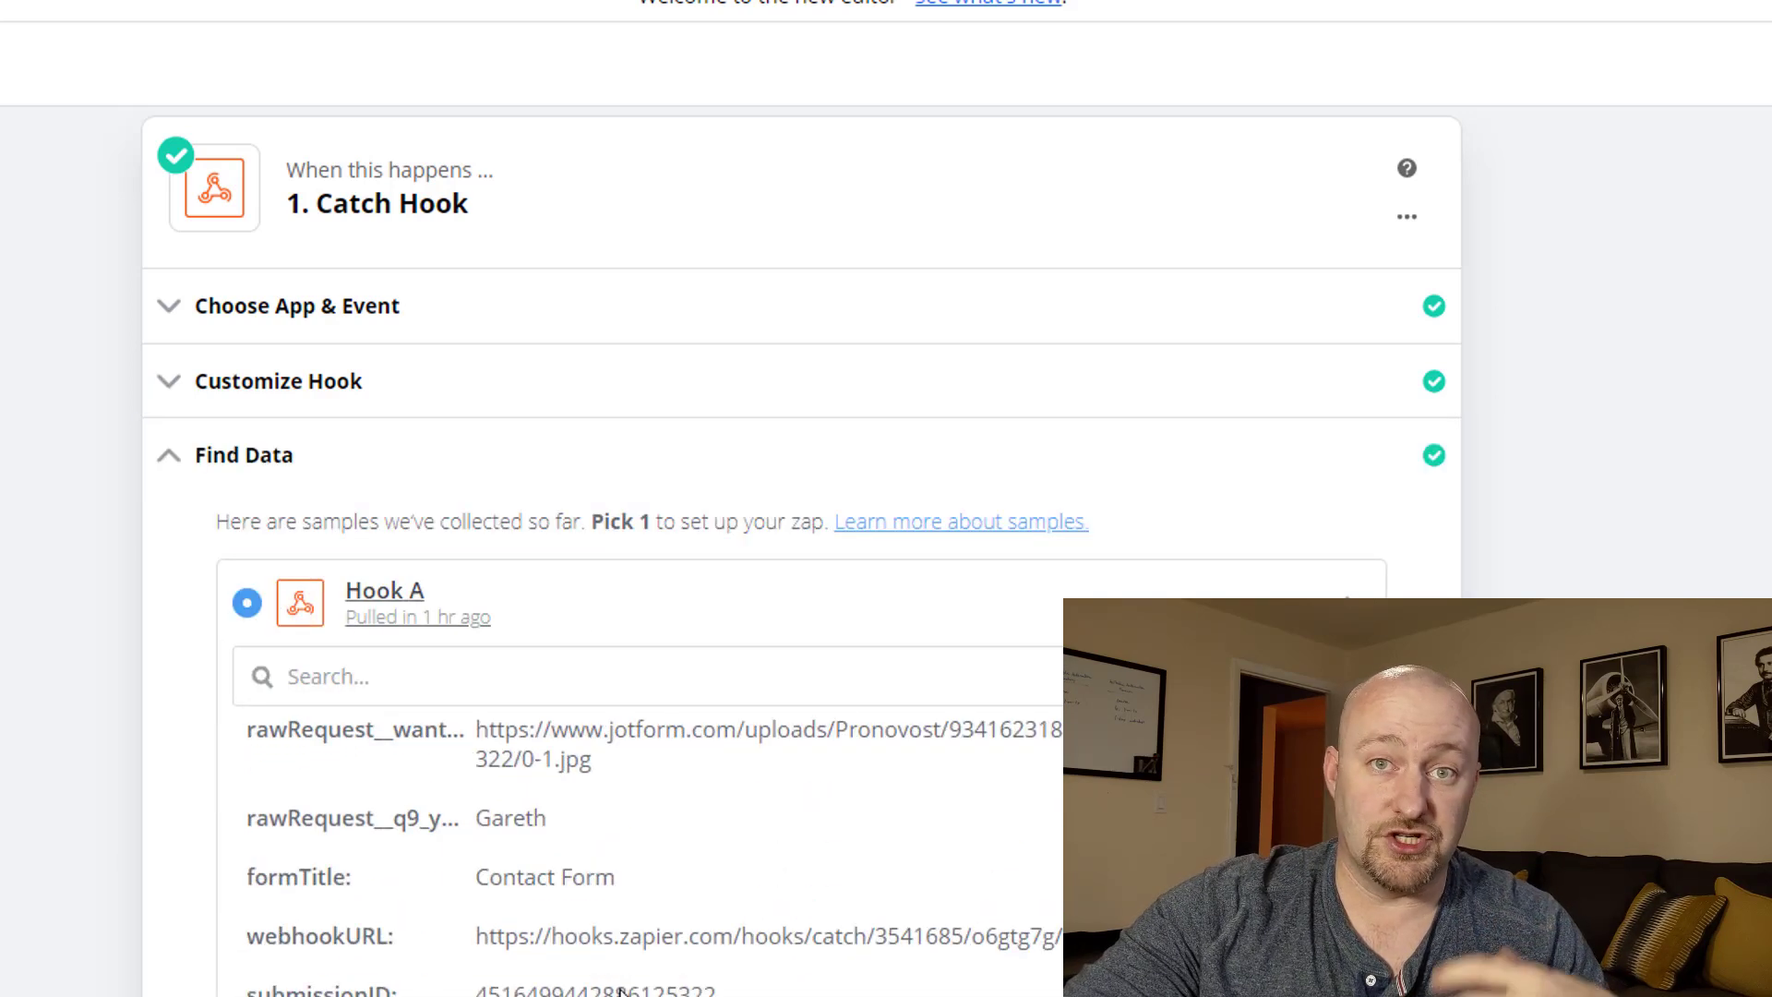
{"action": "scroll", "coordinate": [620, 990], "scroll_direction": "down", "scroll_amount": 10}
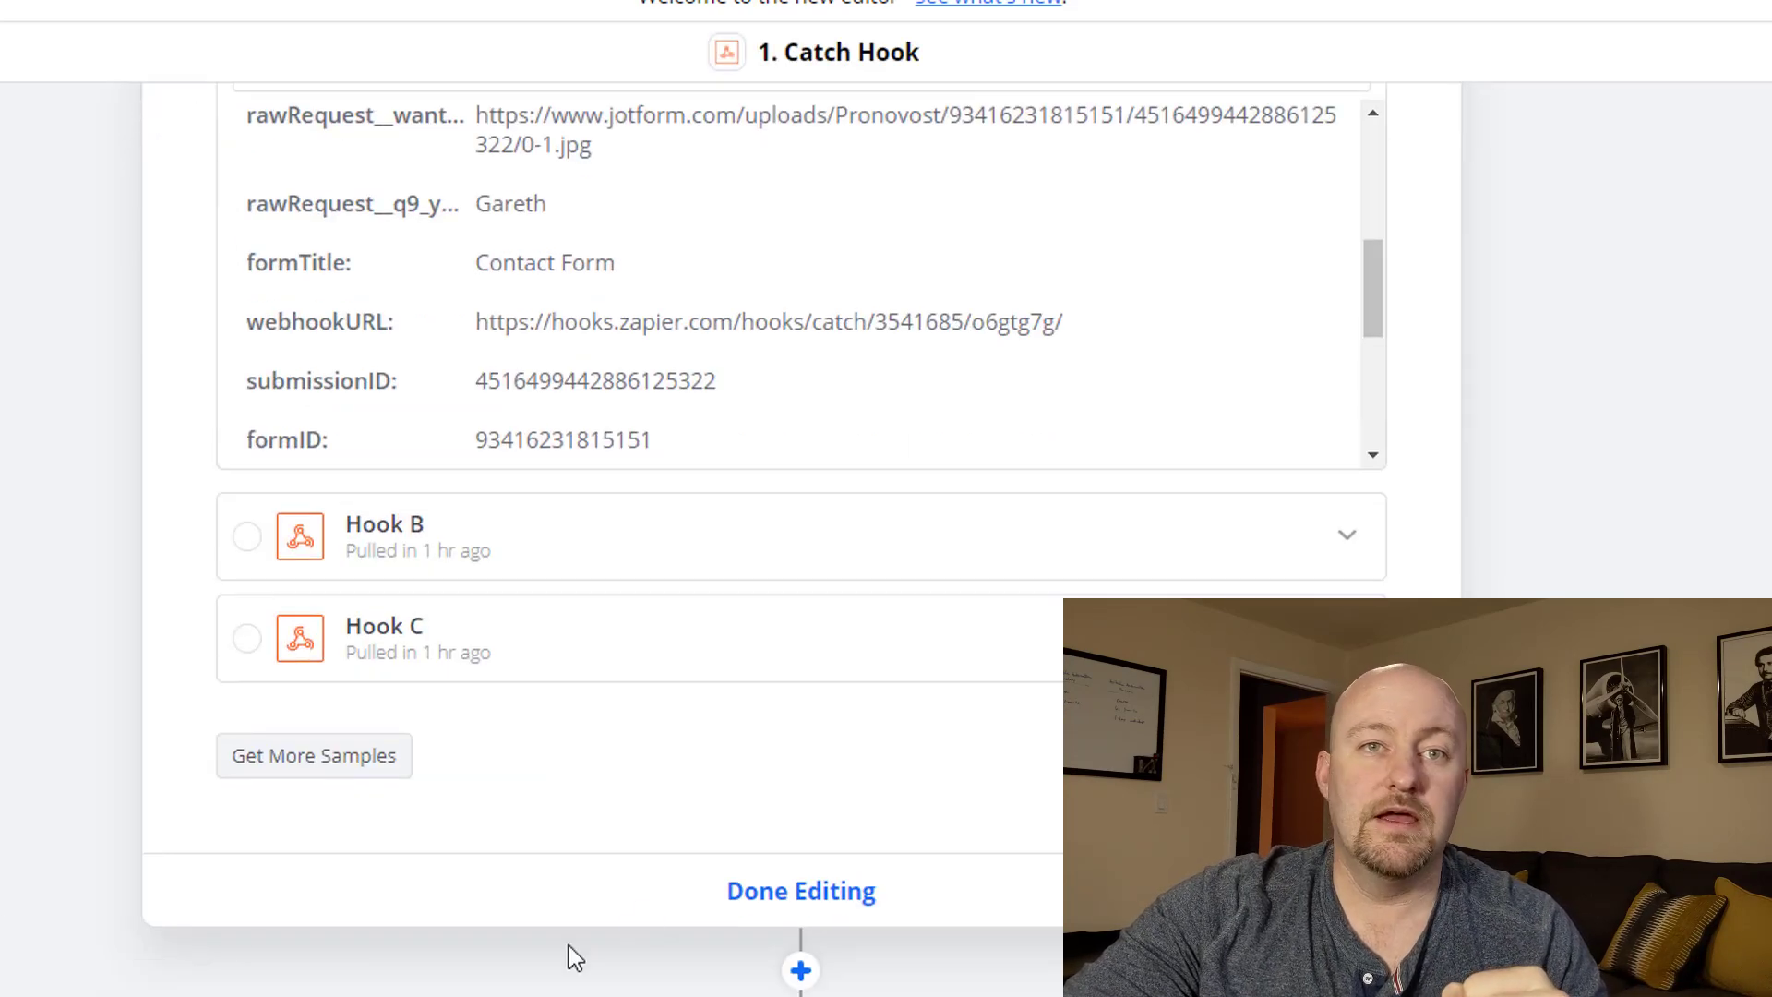
{"action": "scroll", "coordinate": [95, 888], "scroll_direction": "down", "scroll_amount": 1}
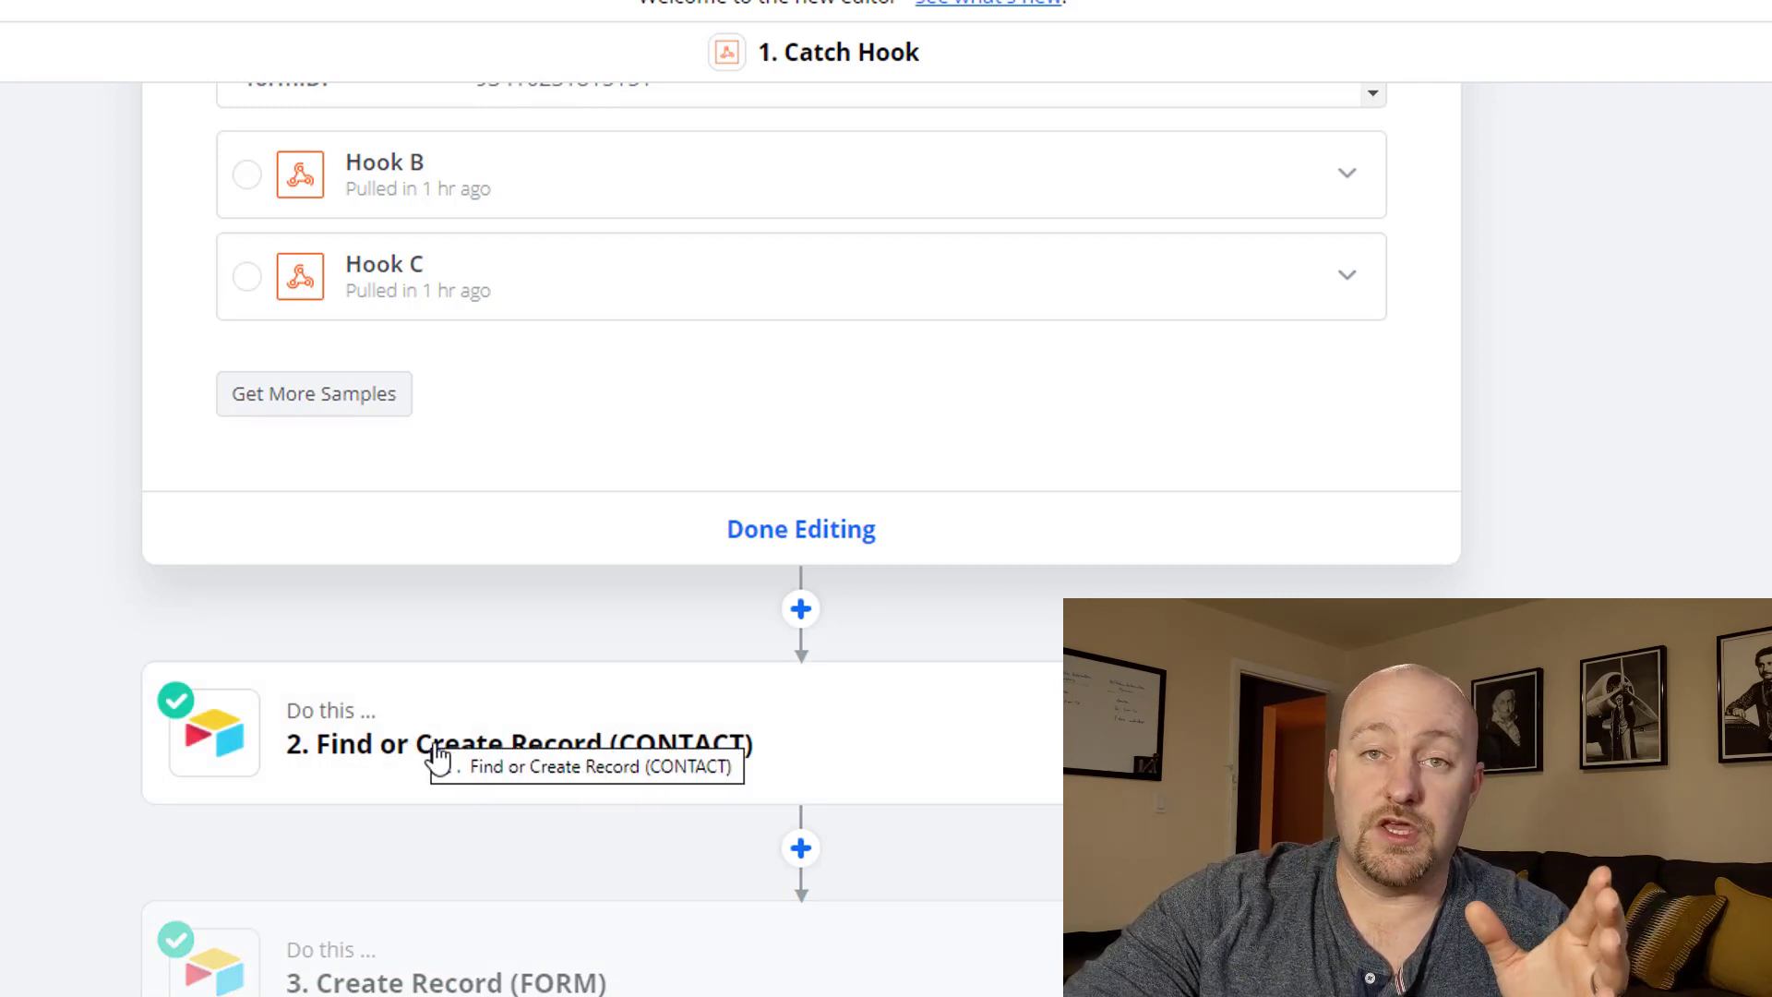
{"action": "left_click", "coordinate": [378, 965]}
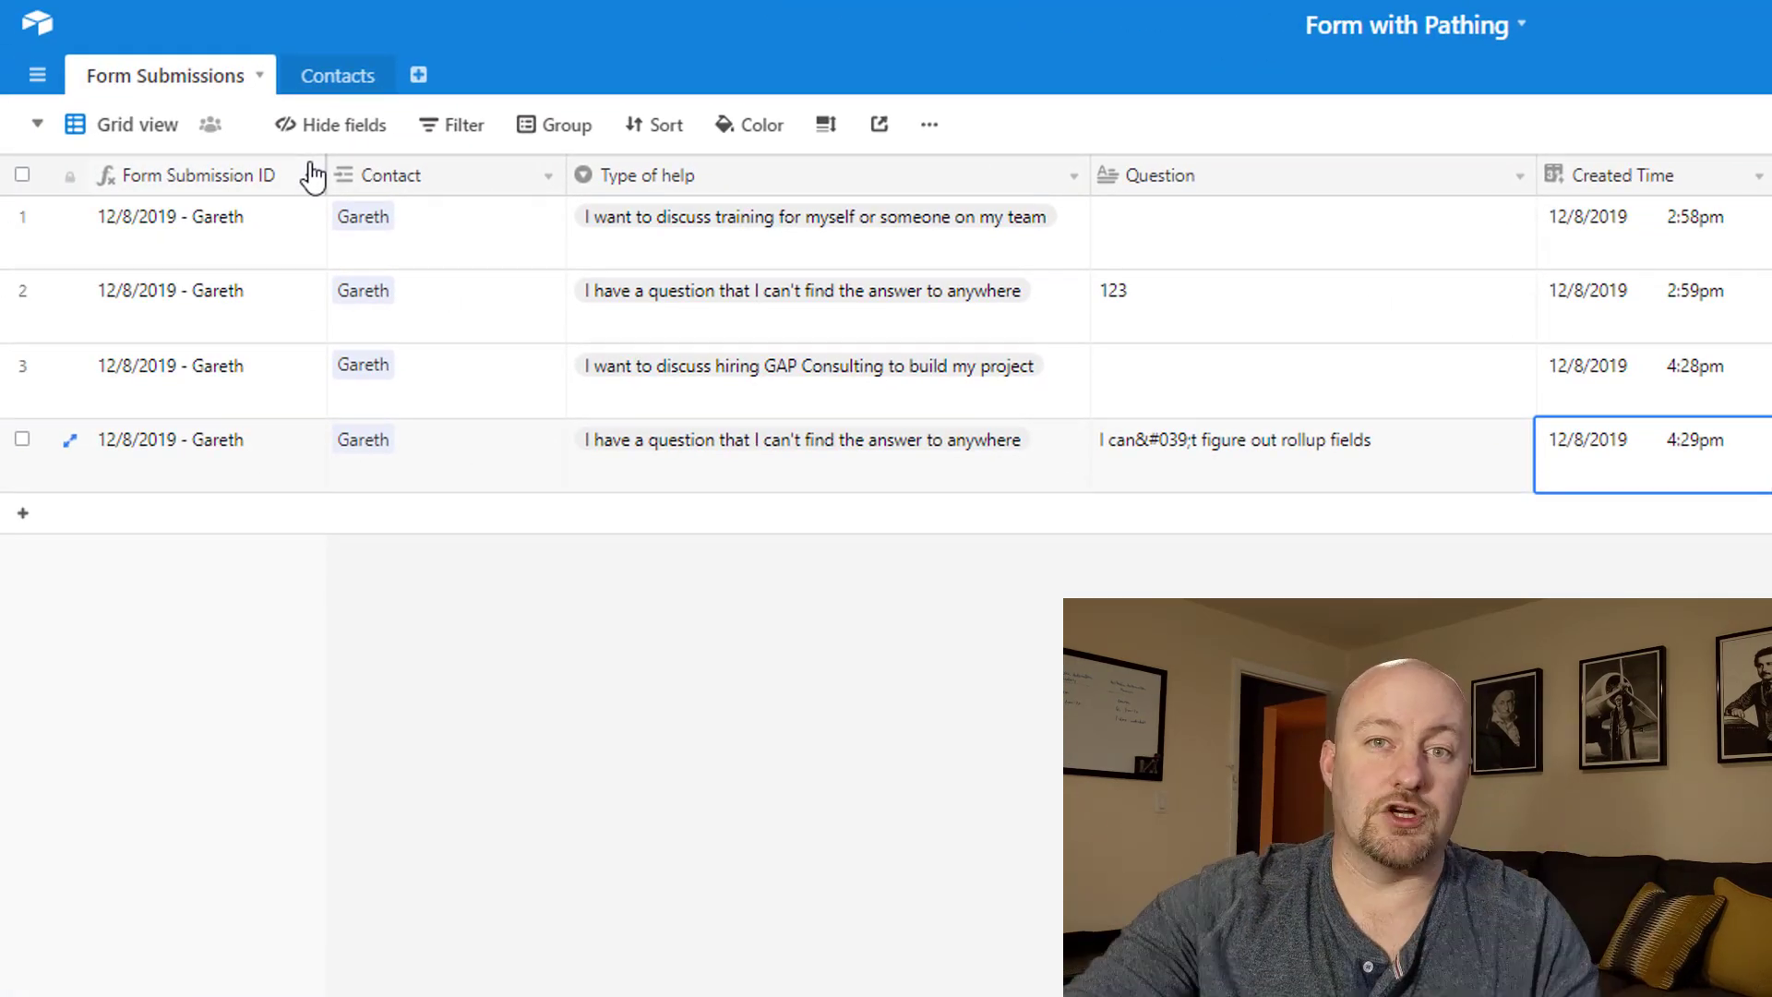
Switch to the Contacts table, then back to Form Submissions to review the linked records.
{"action": "left_click", "coordinate": [340, 76]}
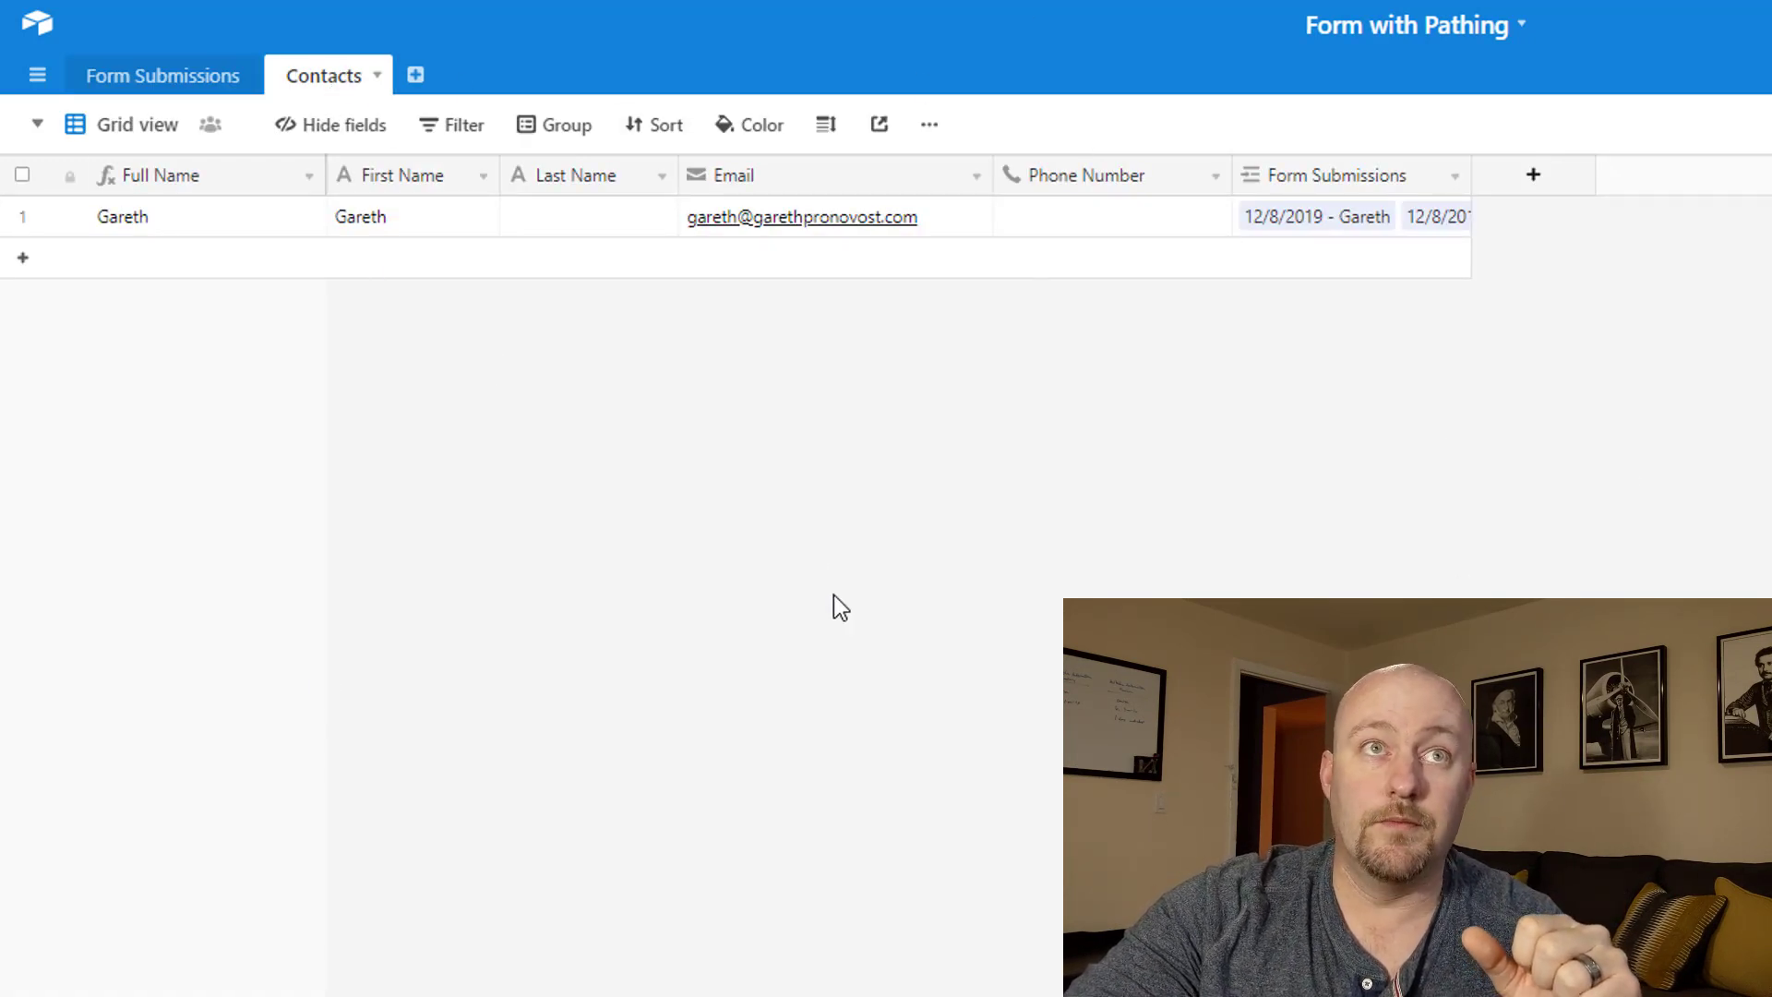
{"action": "left_click", "coordinate": [174, 83]}
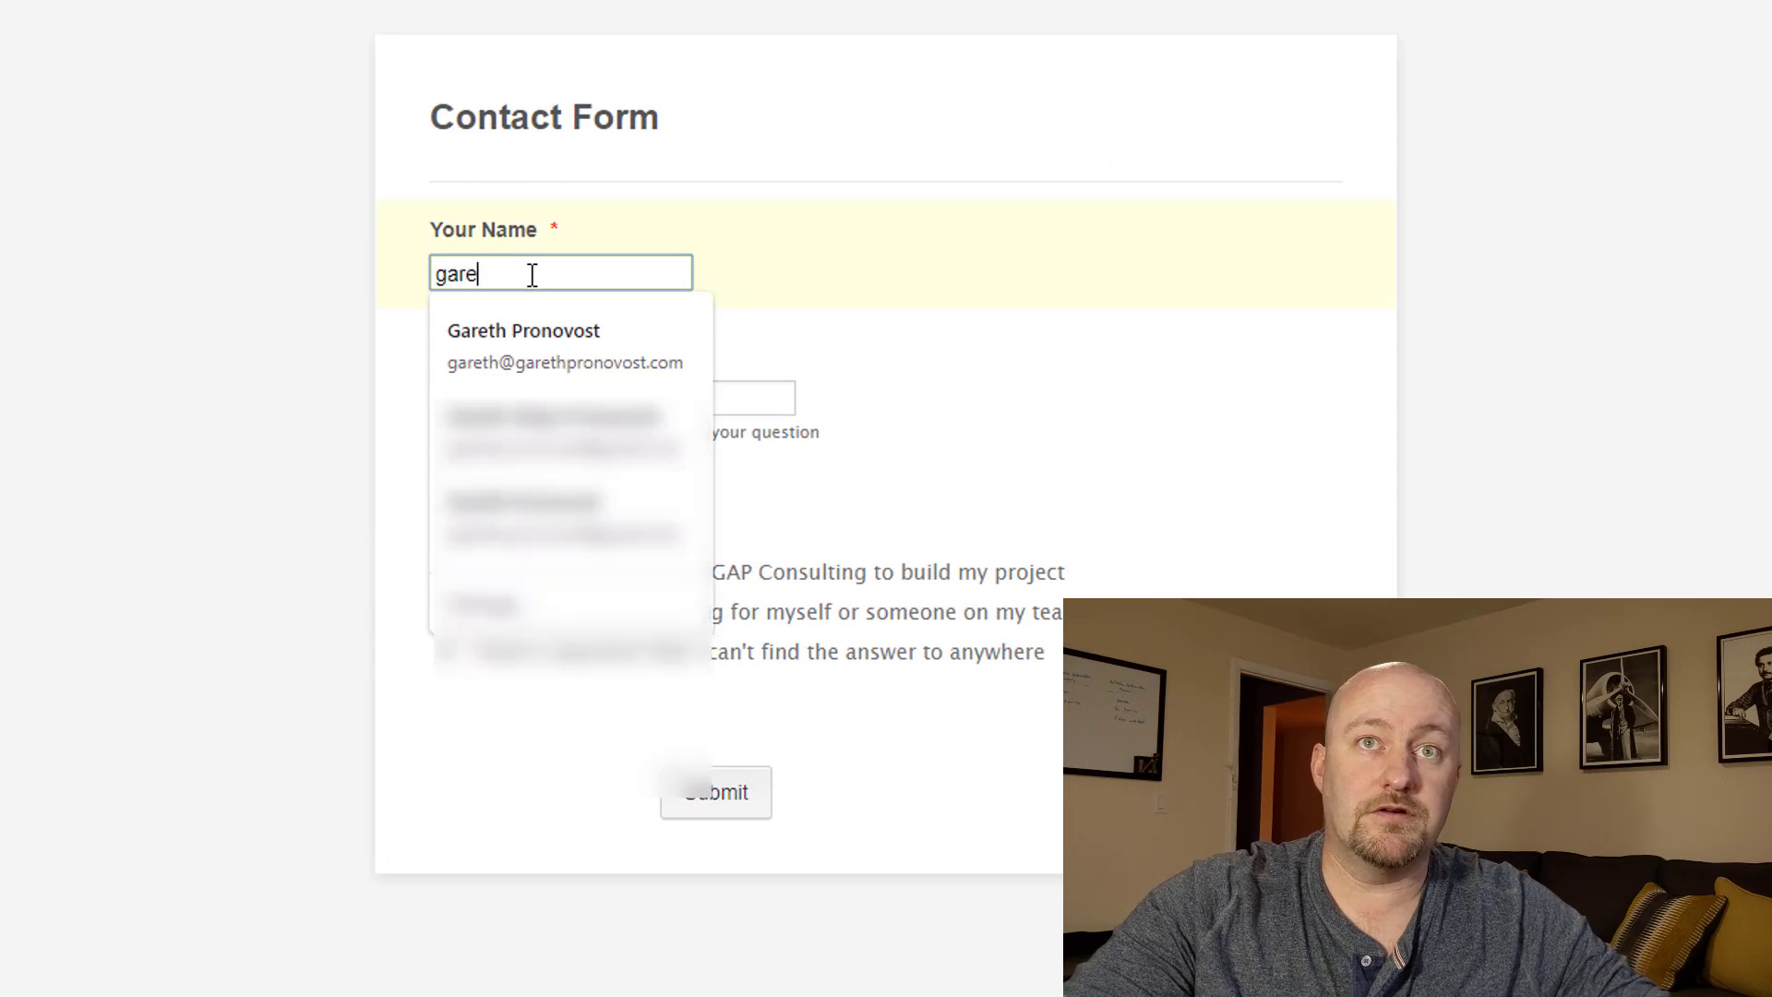
Replace the name with the new contact's surname, enter their e-mail, and move to the help options.
{"action": "key", "text": "BackSpace"}
{"action": "key", "text": "BackSpace"}
{"action": "key", "text": "BackSpace"}
{"action": "key", "text": "BackSpace"}
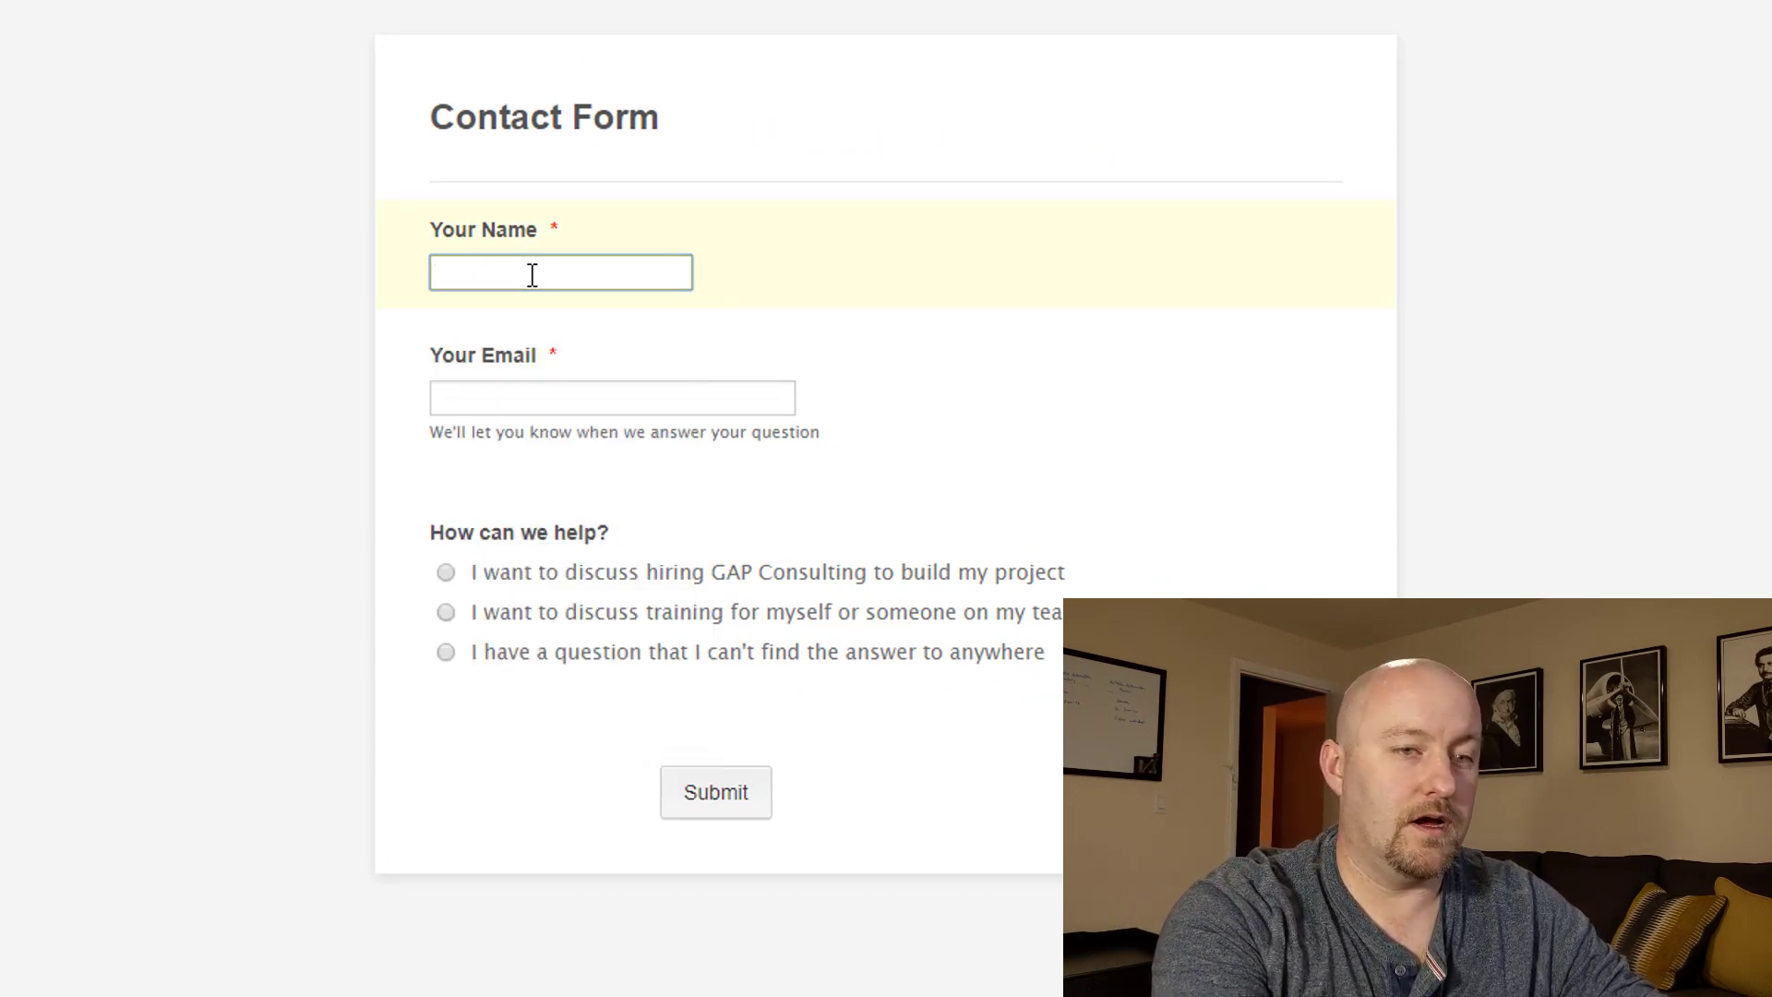
{"action": "type", "text": "Pronovost"}
{"action": "key", "text": "Tab"}
{"action": "type", "text": "gareth@e"}
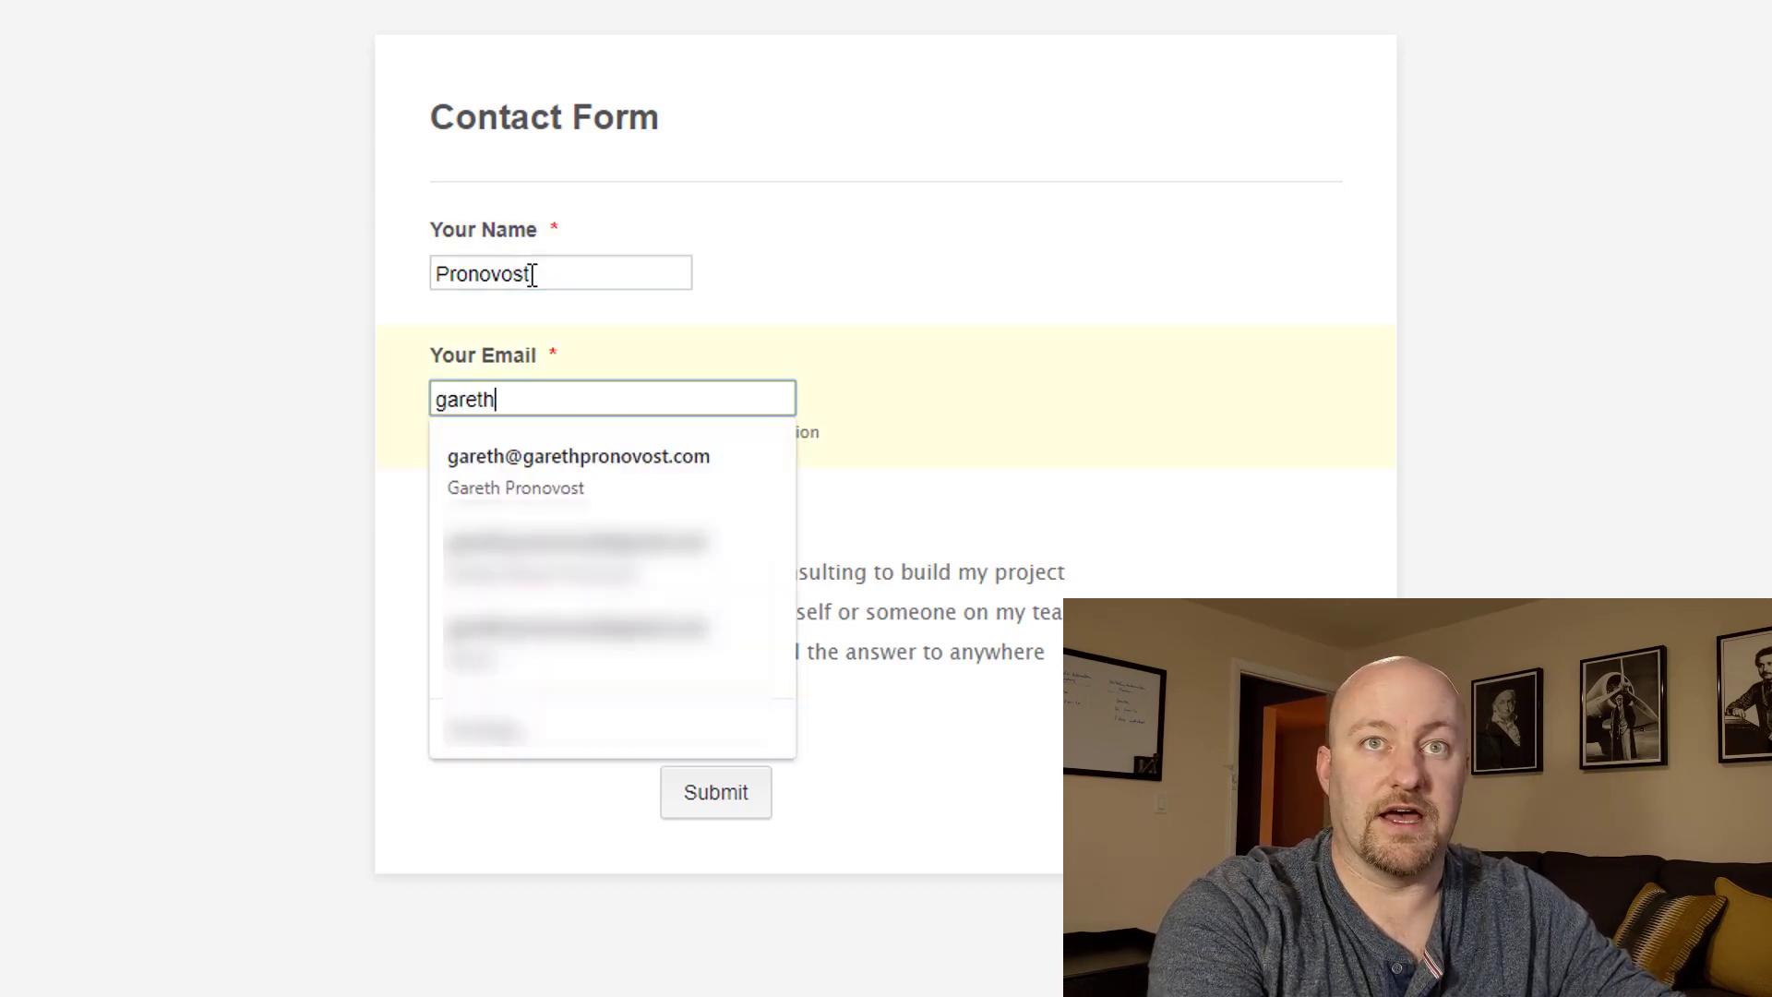
{"action": "type", "text": "xample.com"}
{"action": "key", "text": "Tab"}
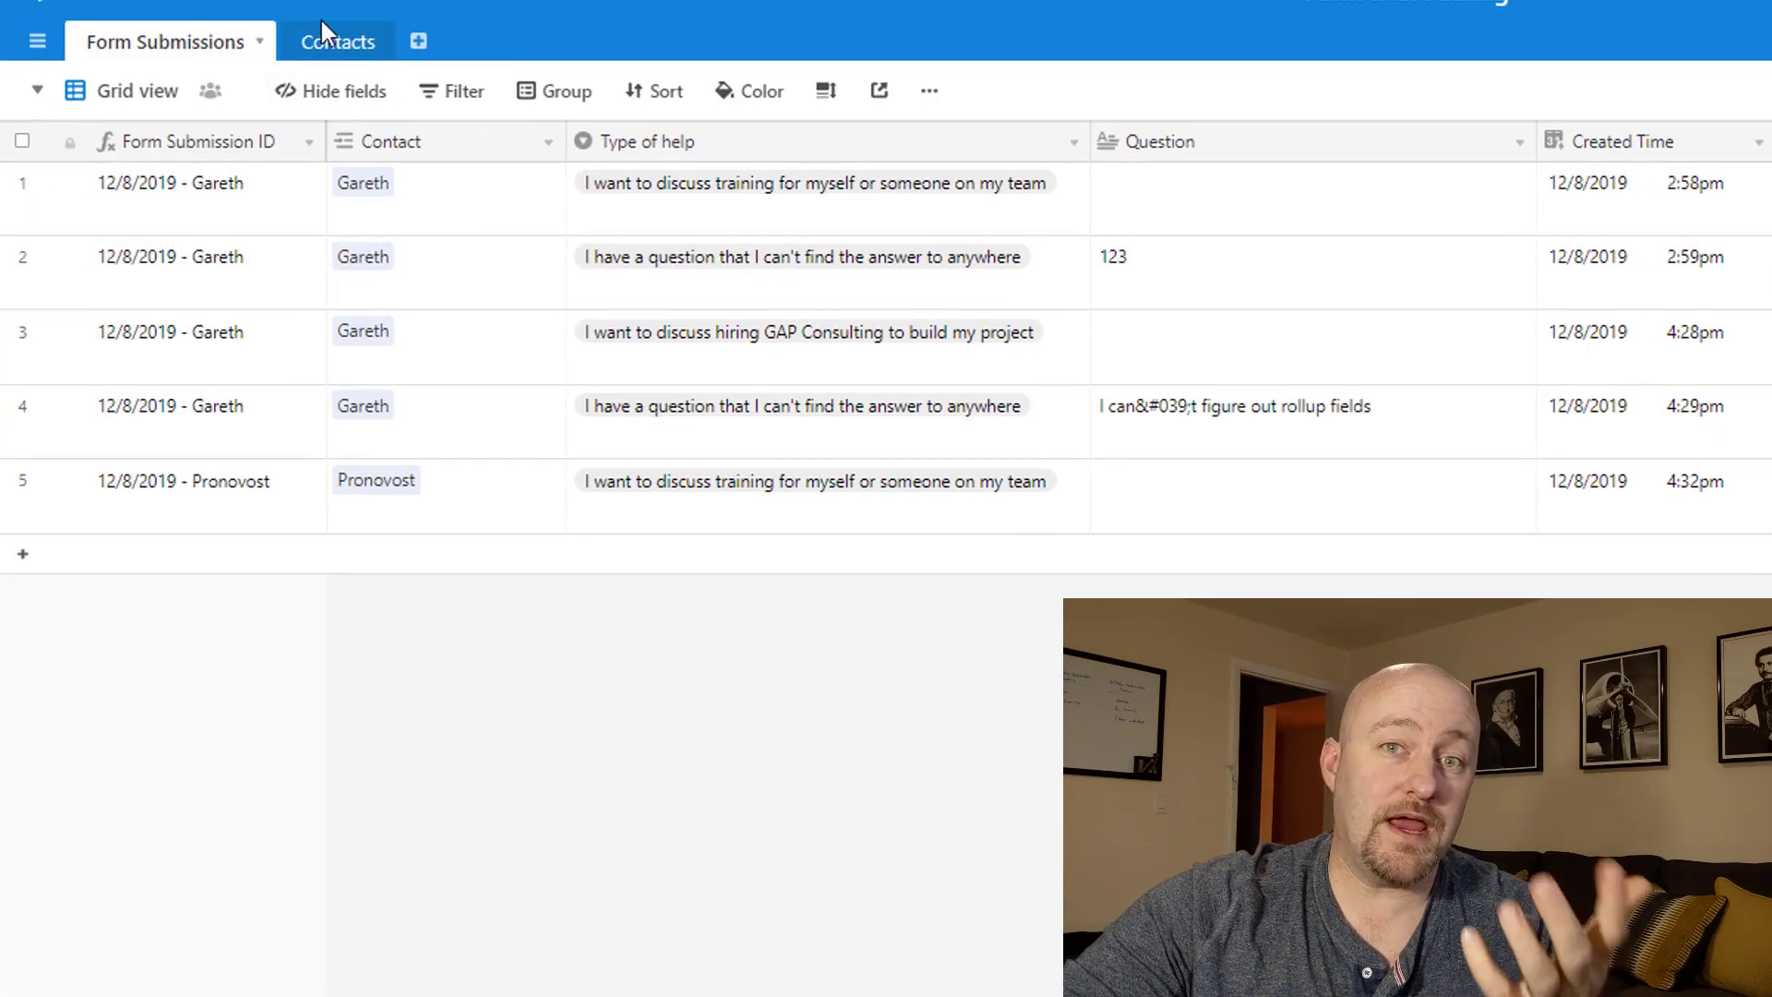
{"action": "left_click", "coordinate": [341, 44]}
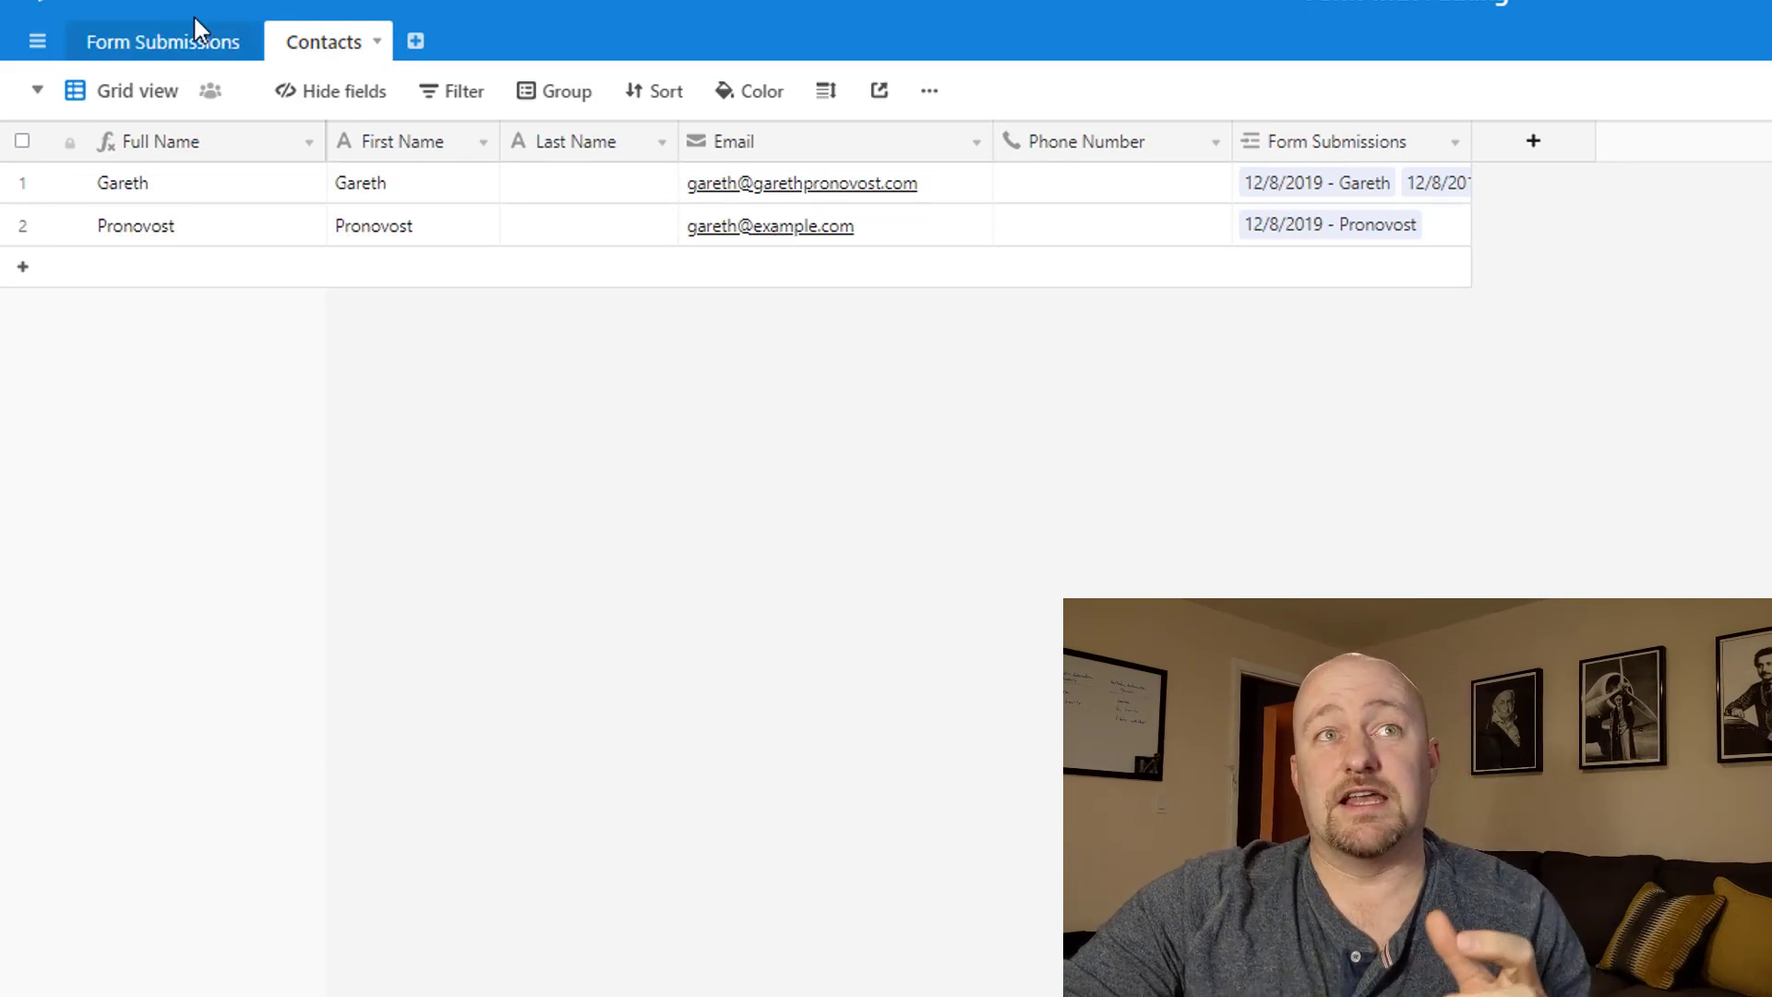
{"action": "left_click", "coordinate": [168, 42]}
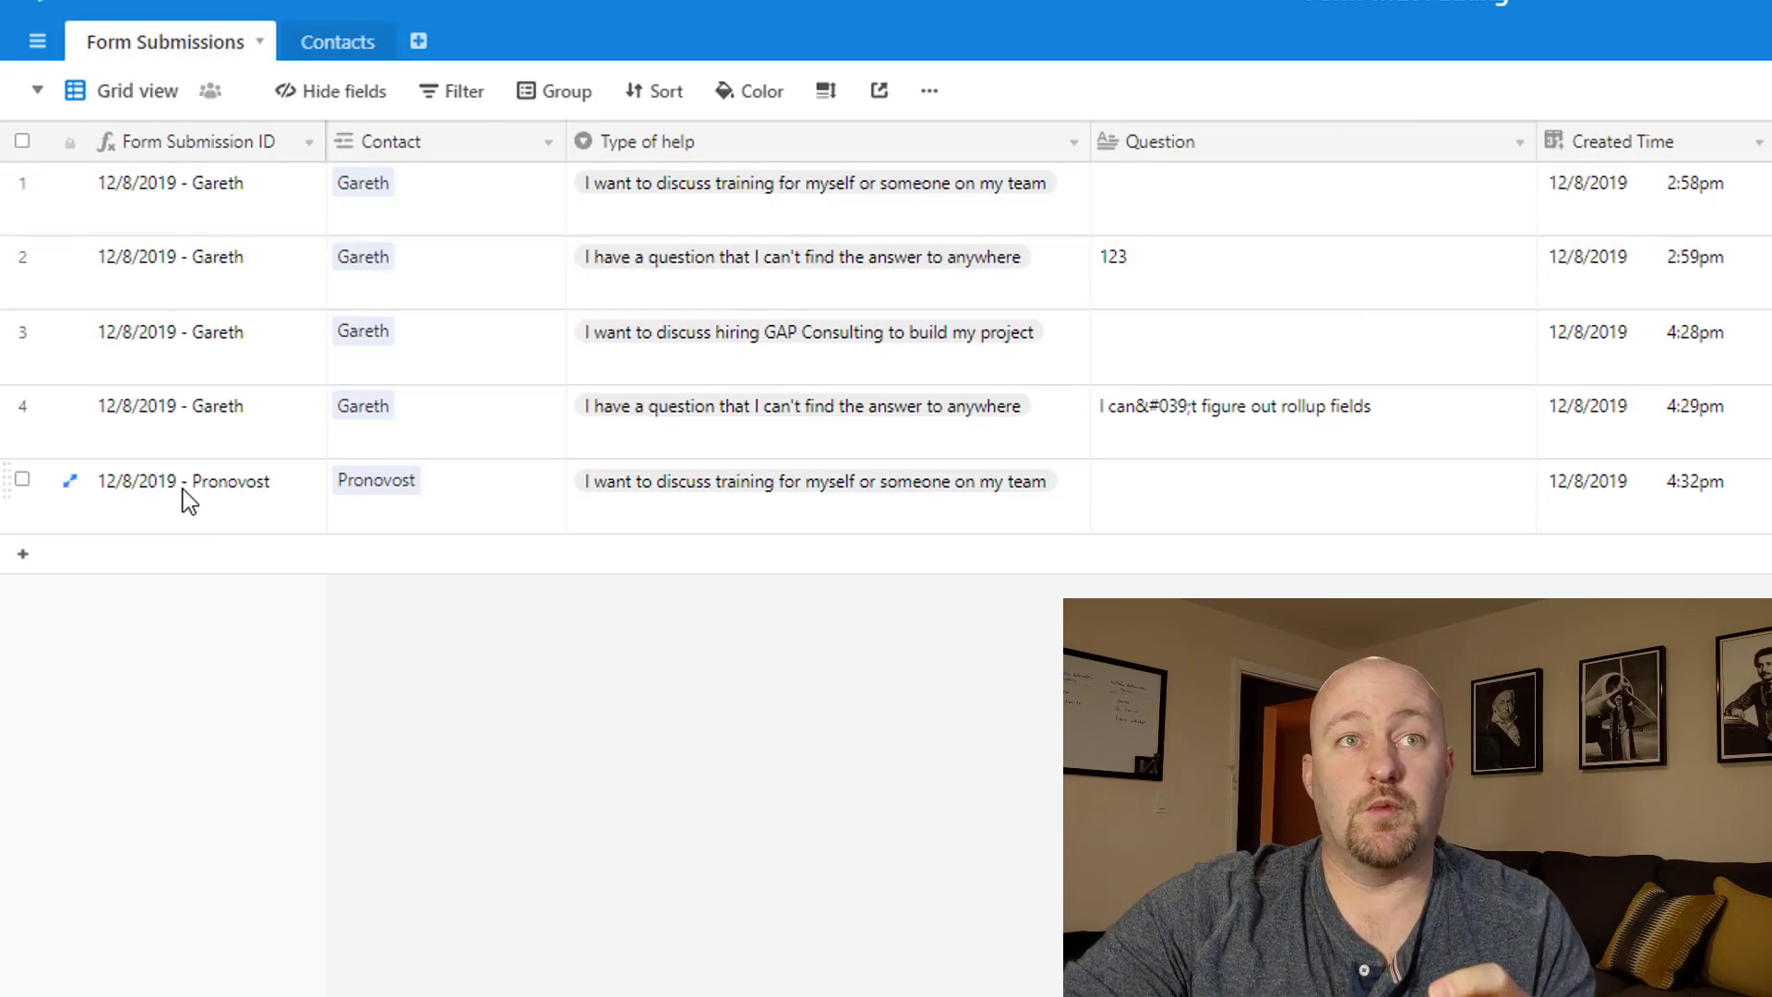
{"action": "left_click", "coordinate": [184, 486]}
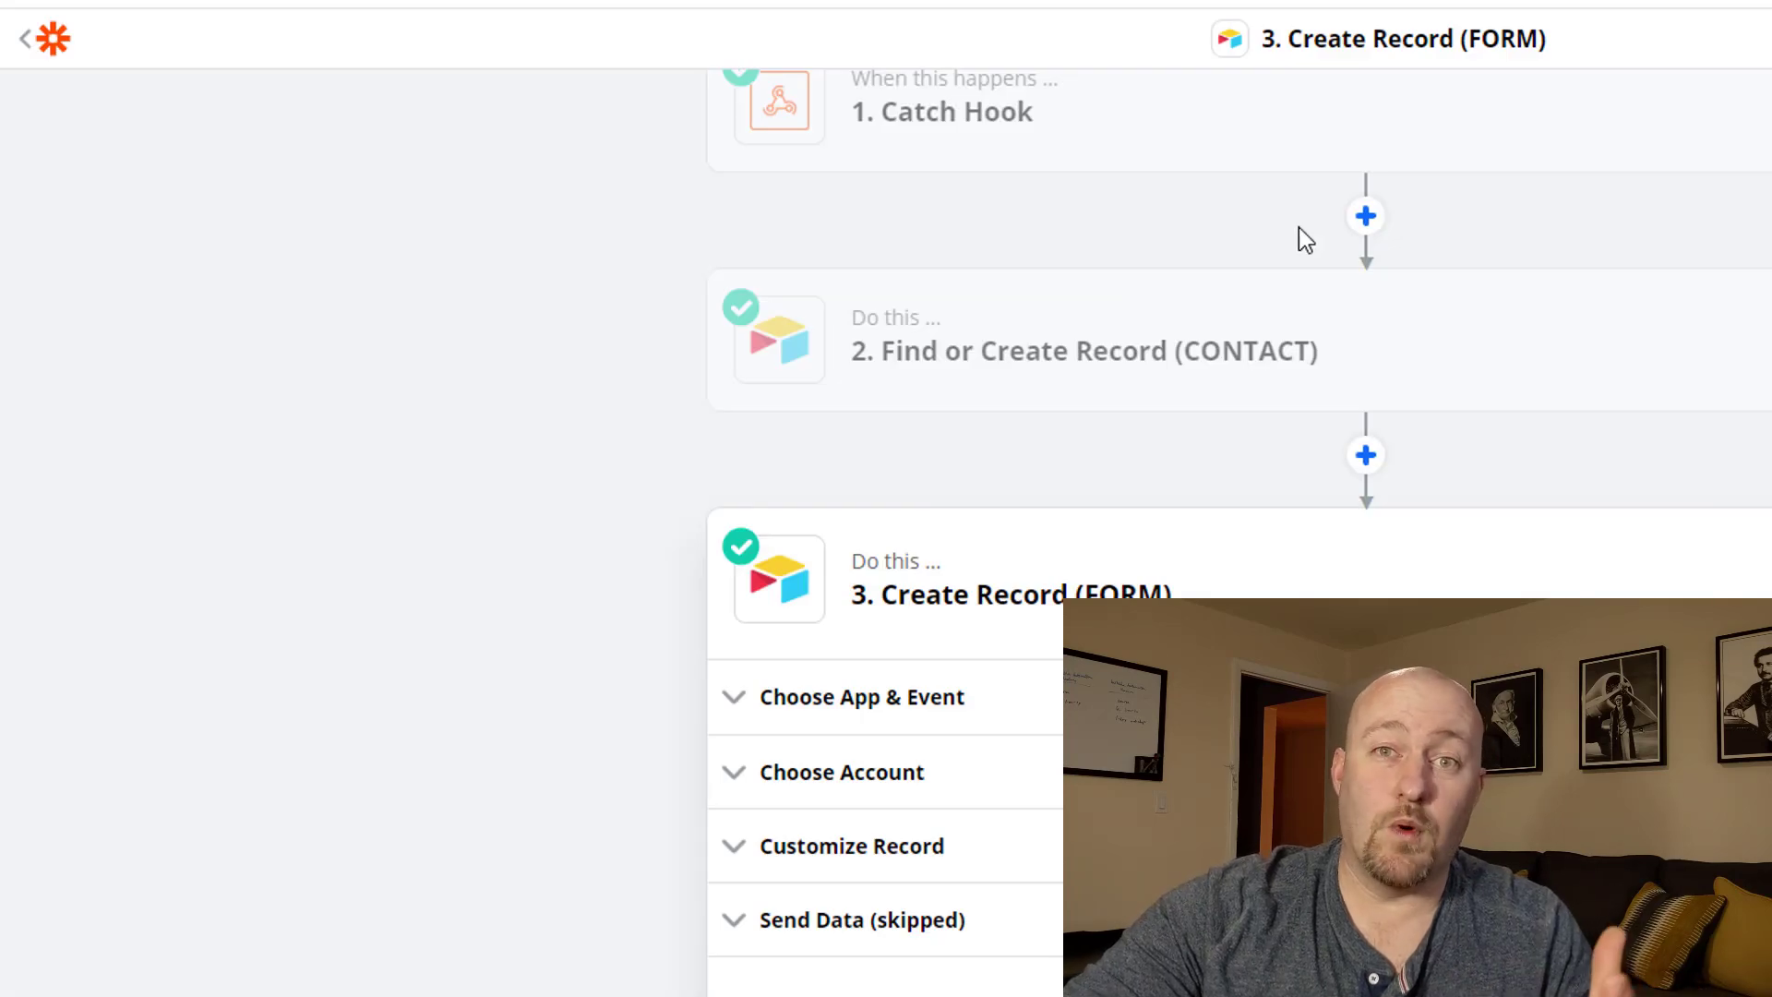
Expand the find-or-create contact step and look through its search and Customize Record settings.
{"action": "left_click", "coordinate": [927, 360]}
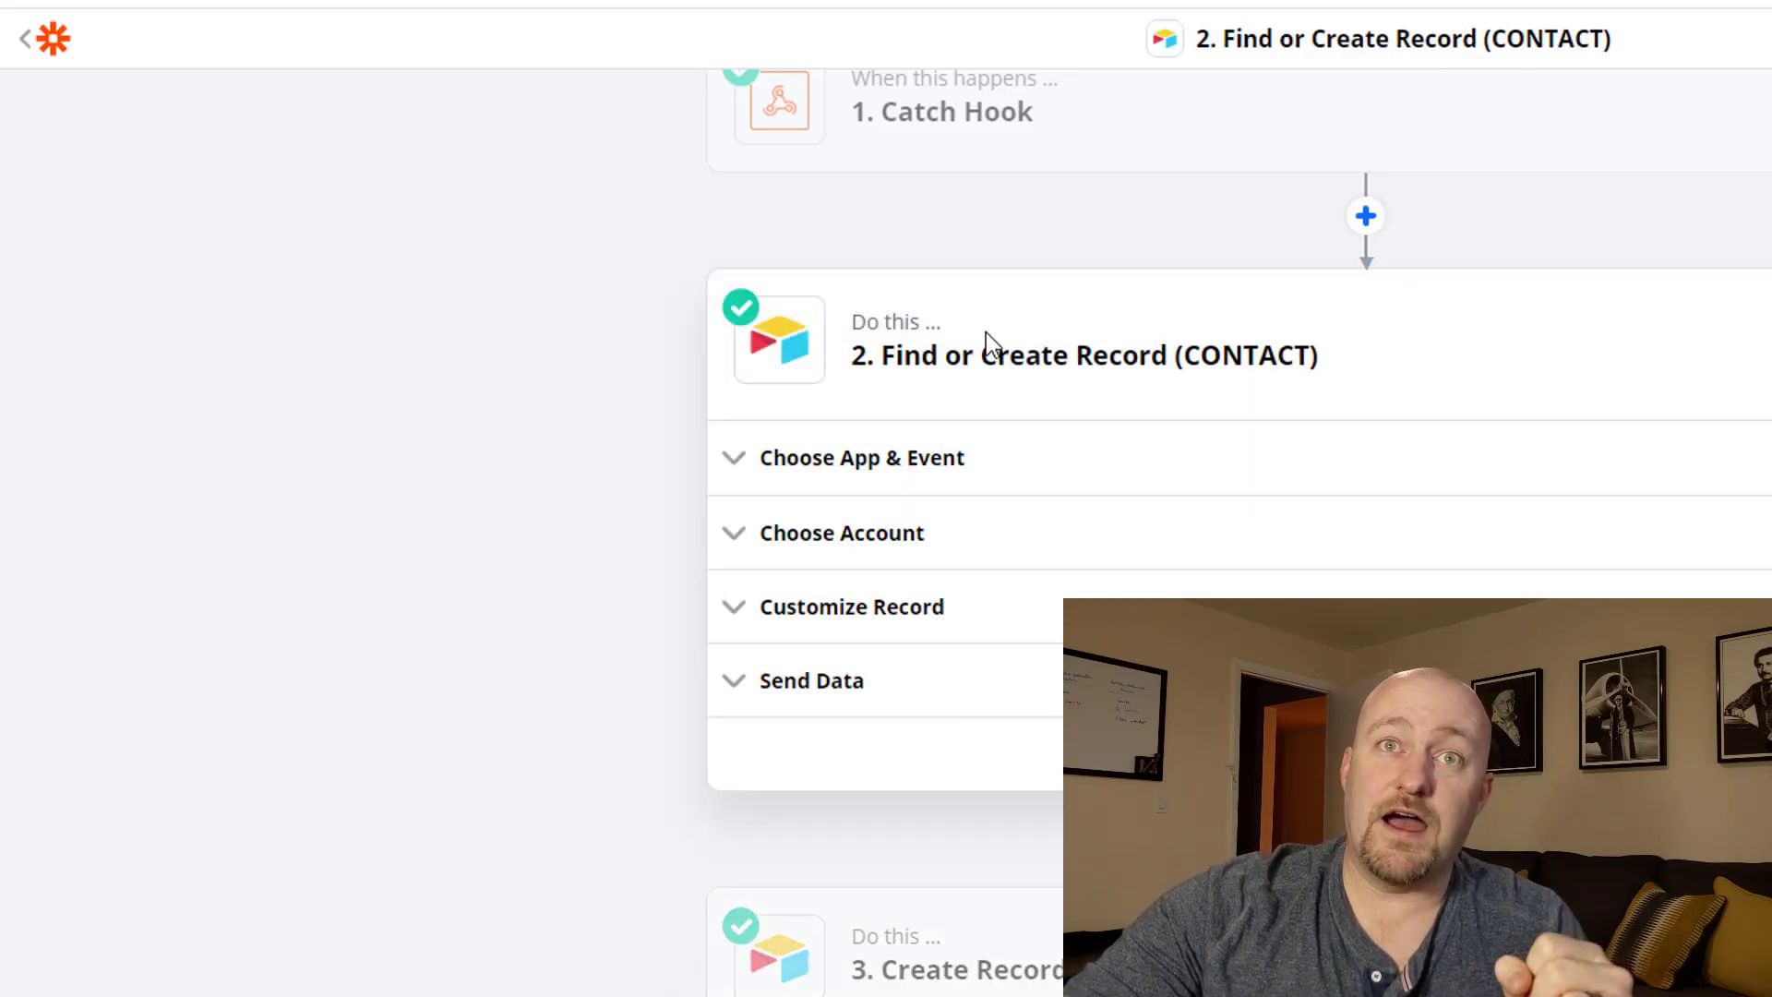
{"action": "left_click", "coordinate": [876, 605]}
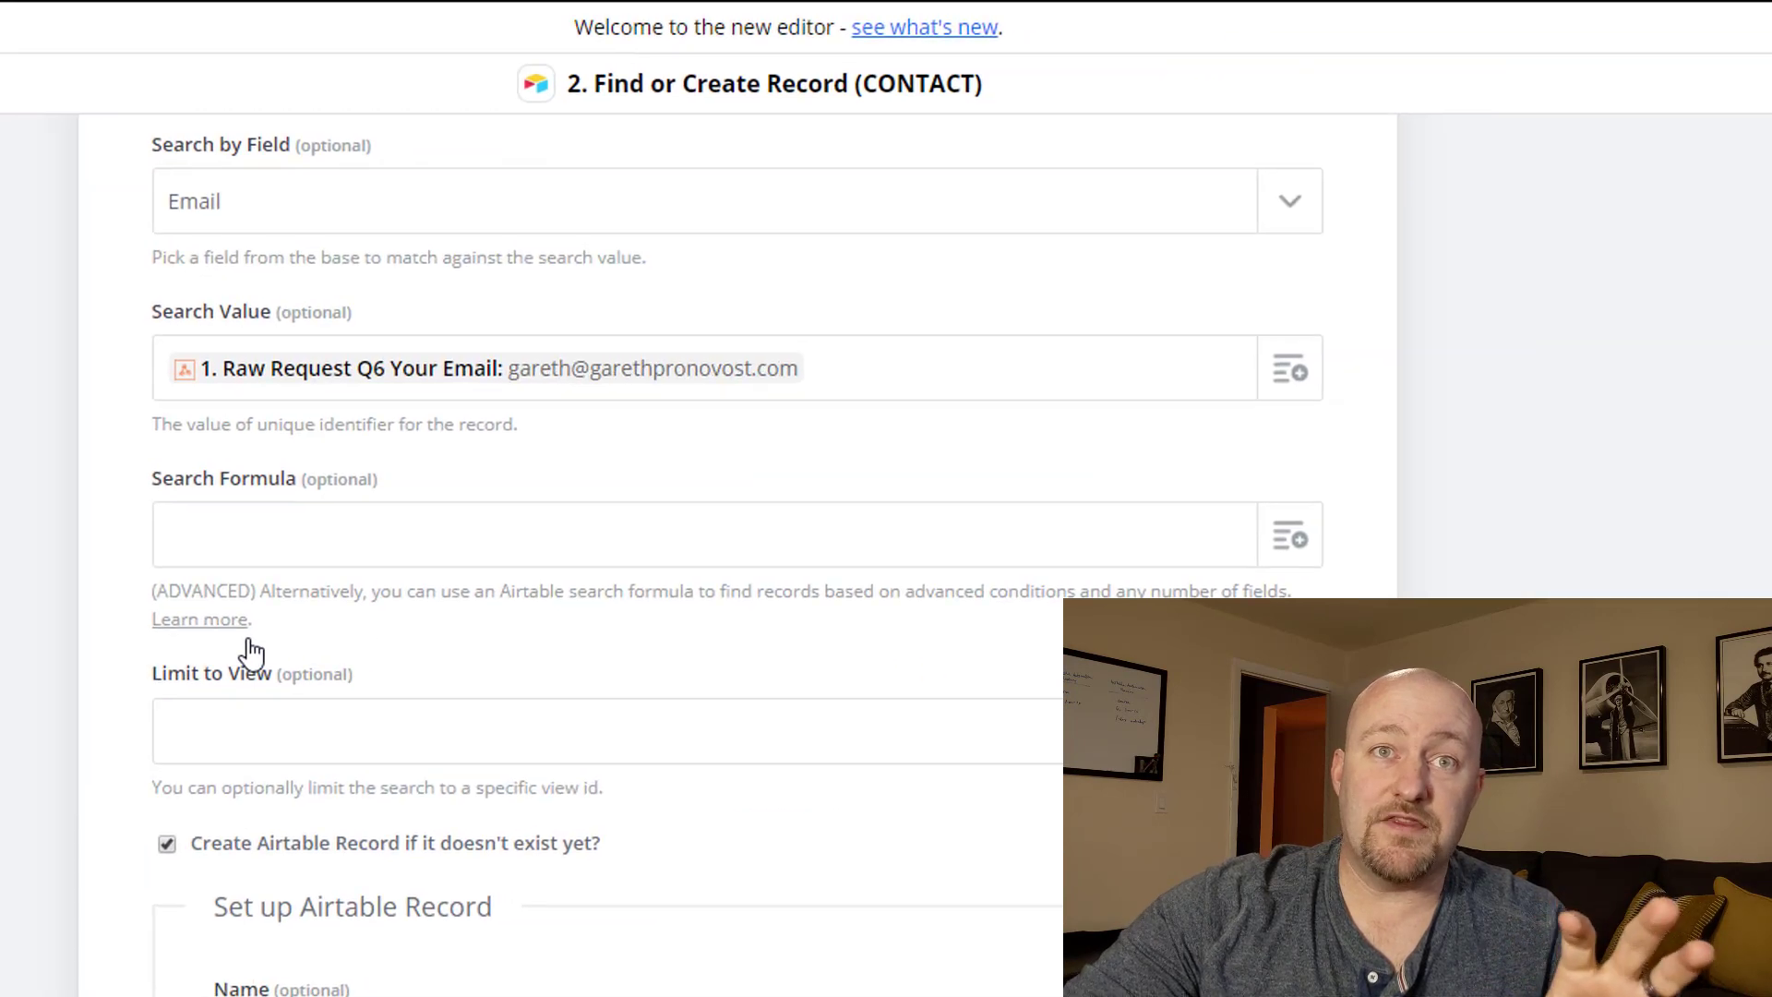
{"action": "scroll", "coordinate": [36, 733], "scroll_direction": "up", "scroll_amount": 5}
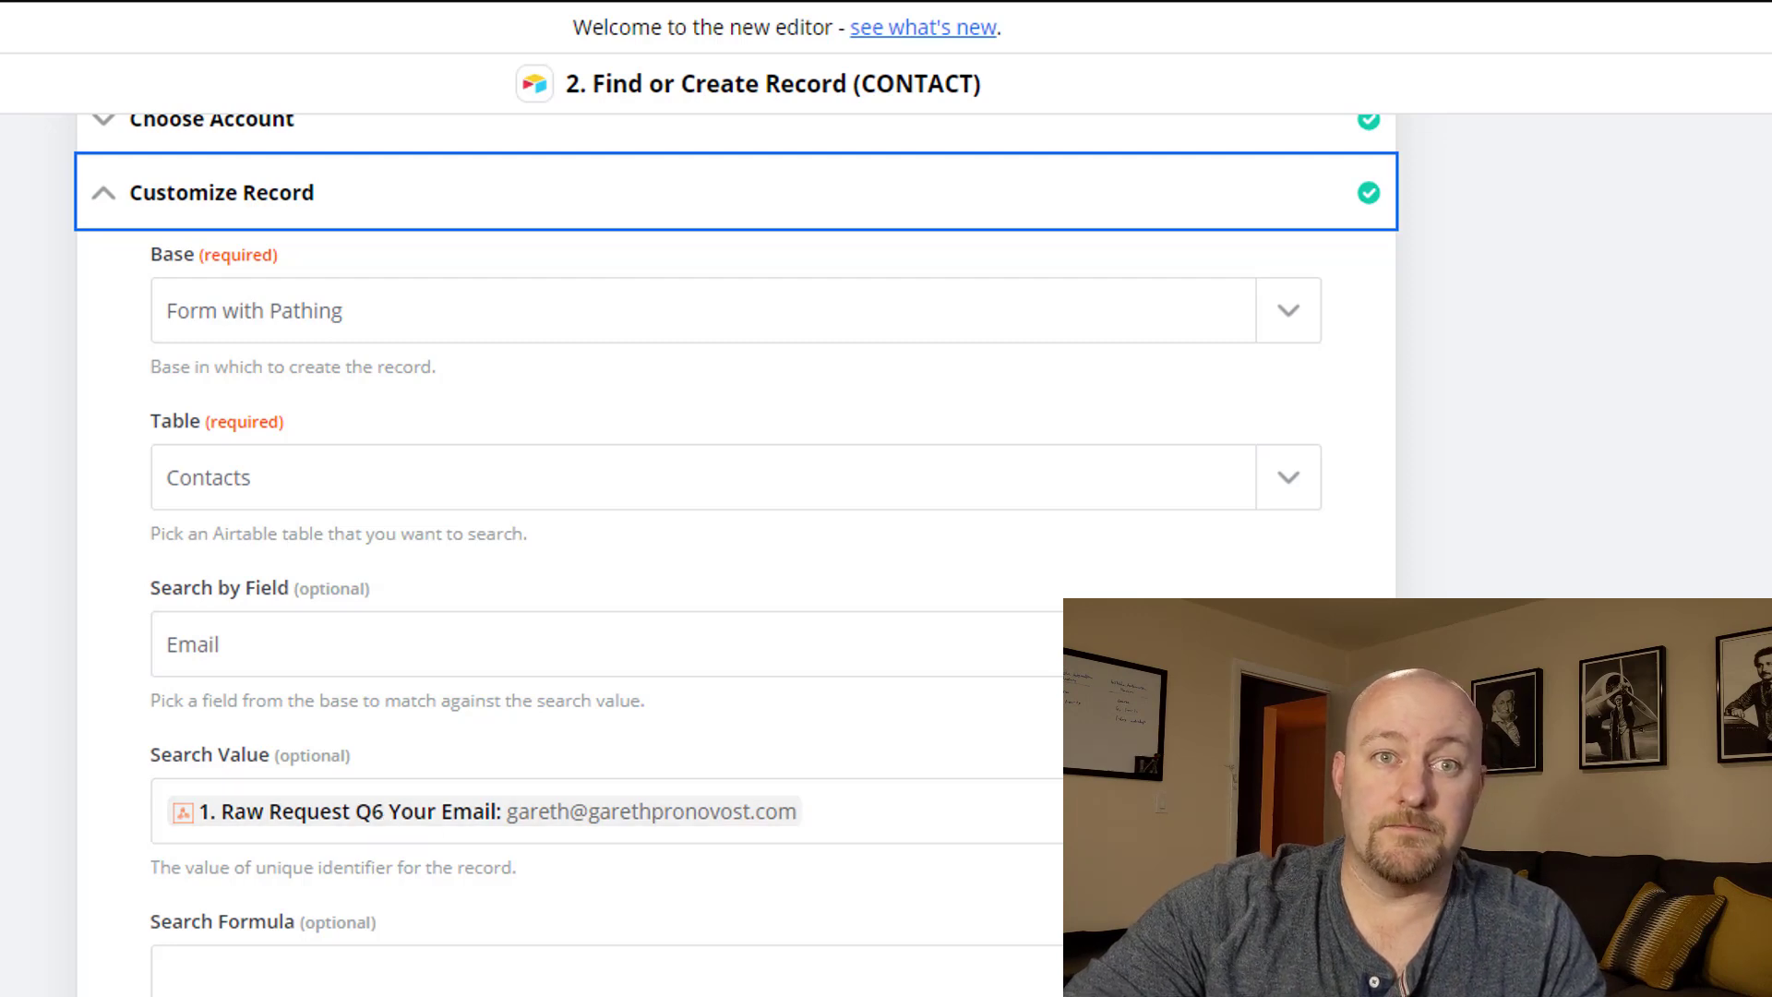
{"action": "scroll", "coordinate": [285, 345], "scroll_direction": "down", "scroll_amount": 6}
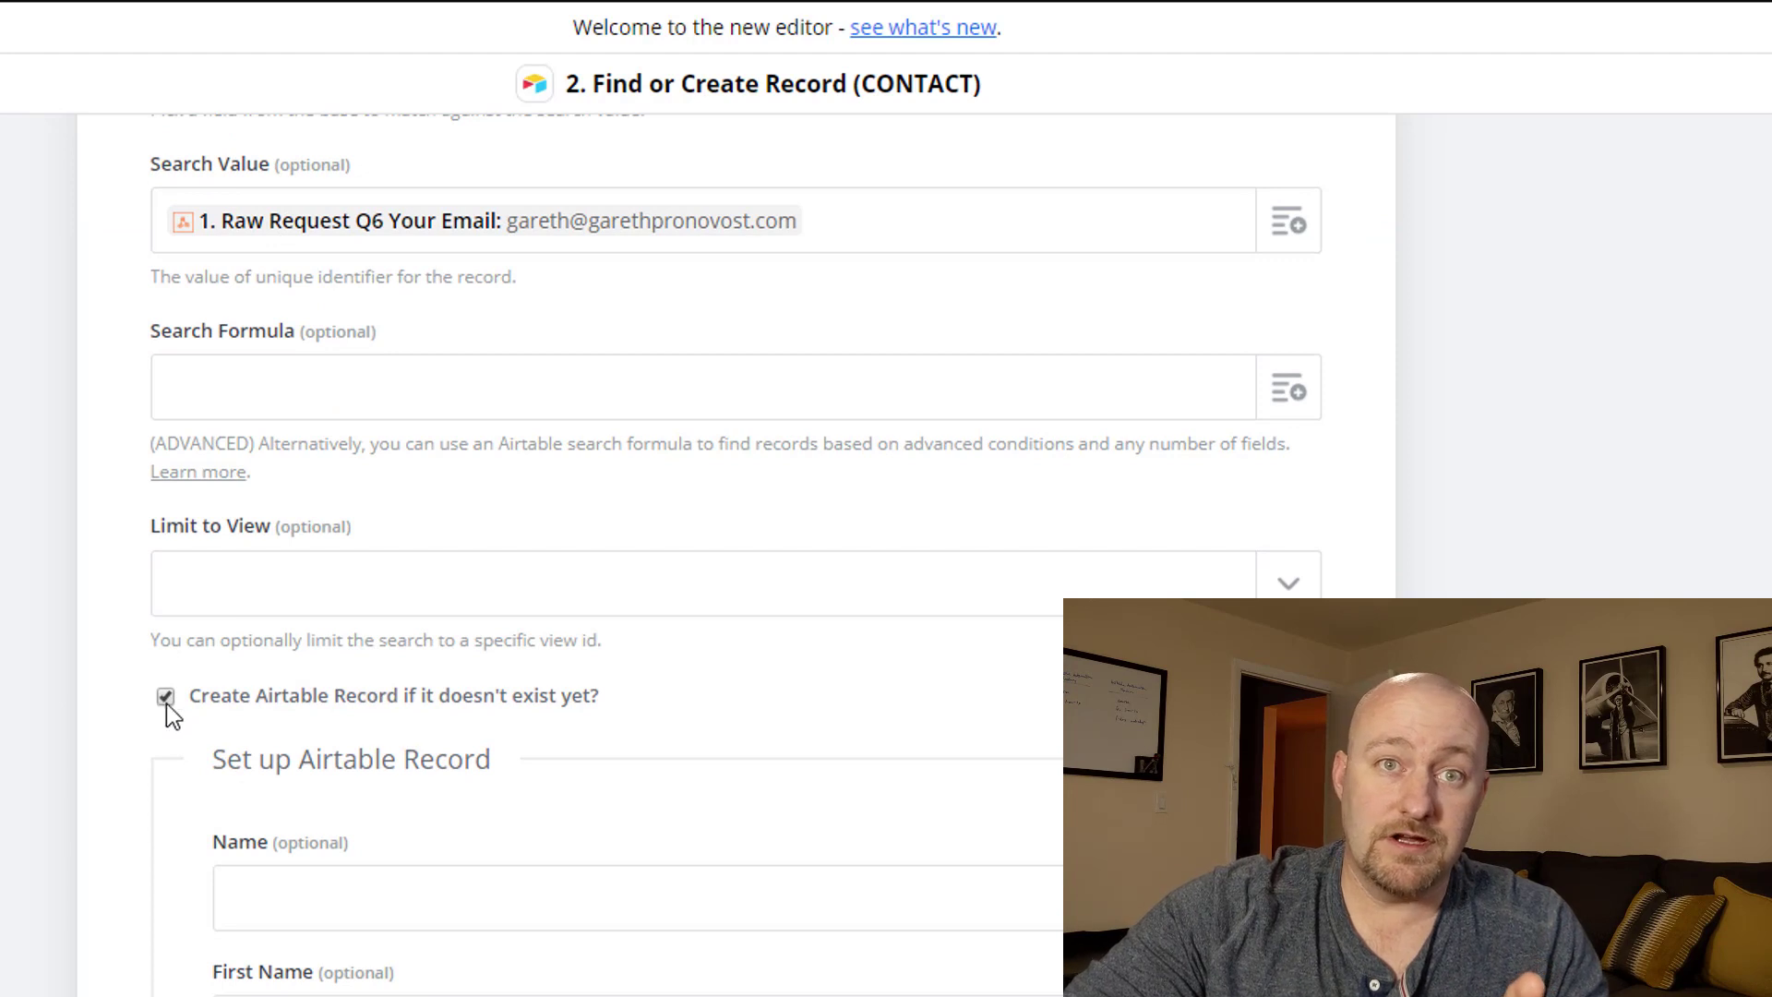
{"action": "scroll", "coordinate": [383, 526], "scroll_direction": "down", "scroll_amount": 6}
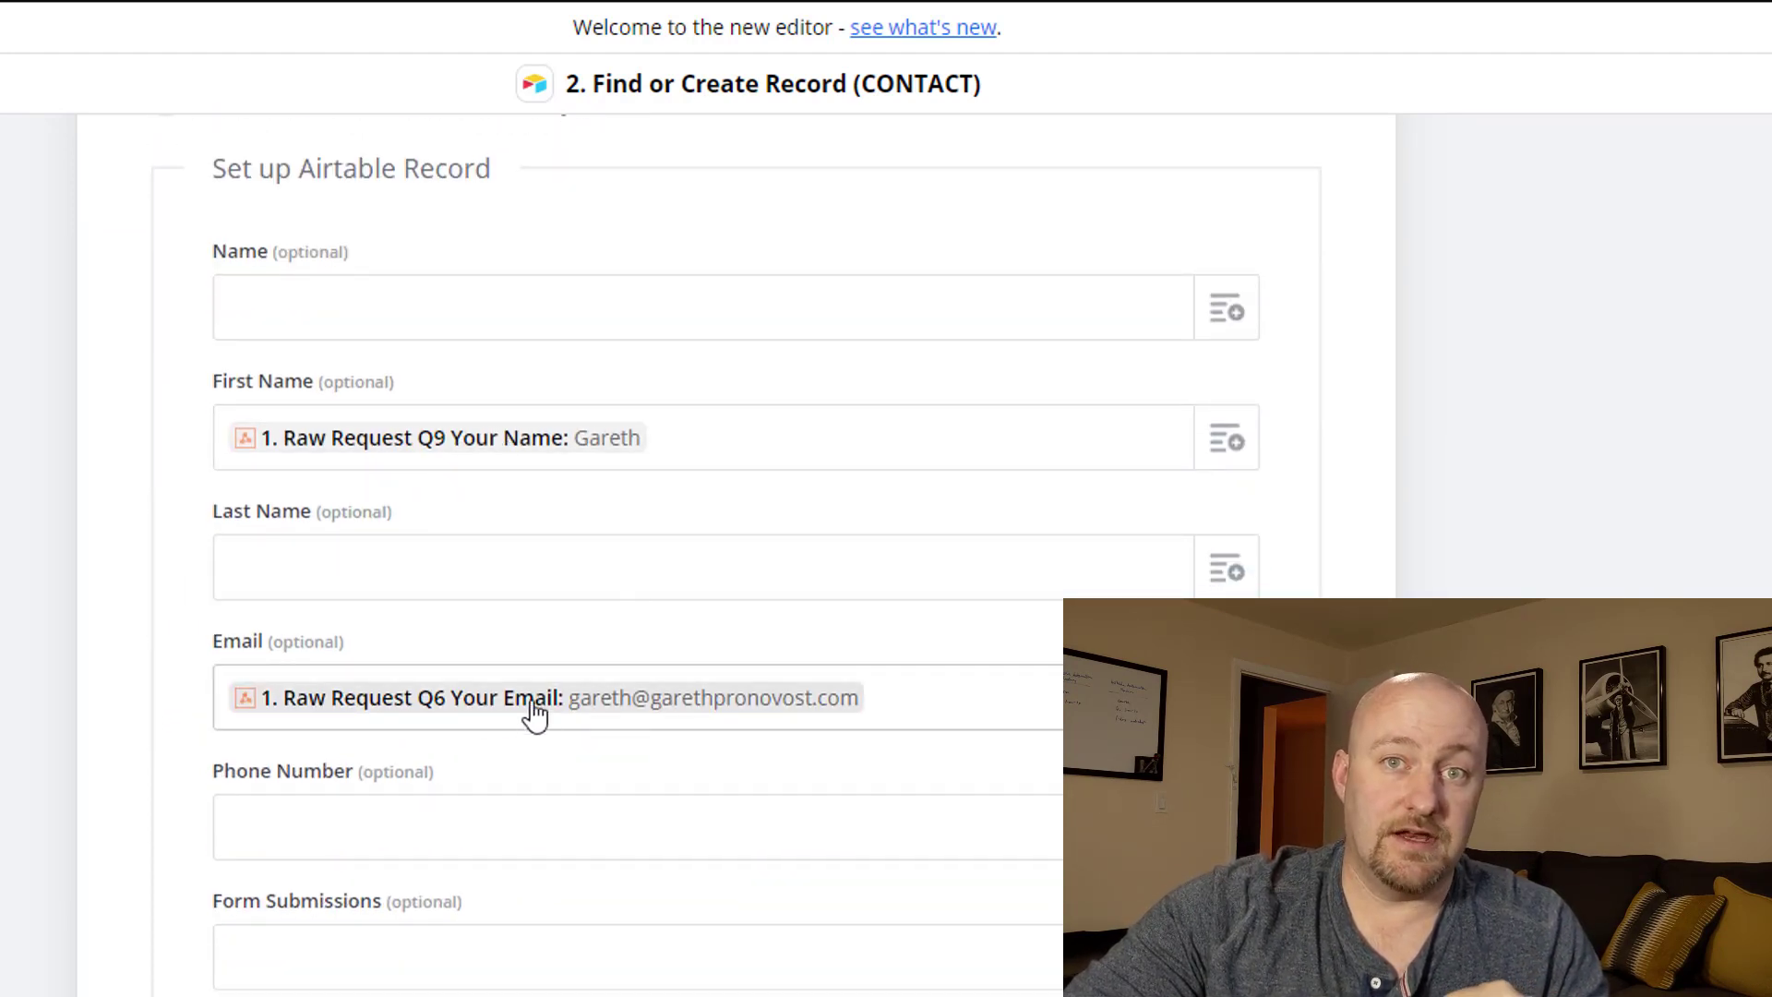
{"action": "scroll", "coordinate": [456, 752], "scroll_direction": "up", "scroll_amount": 5}
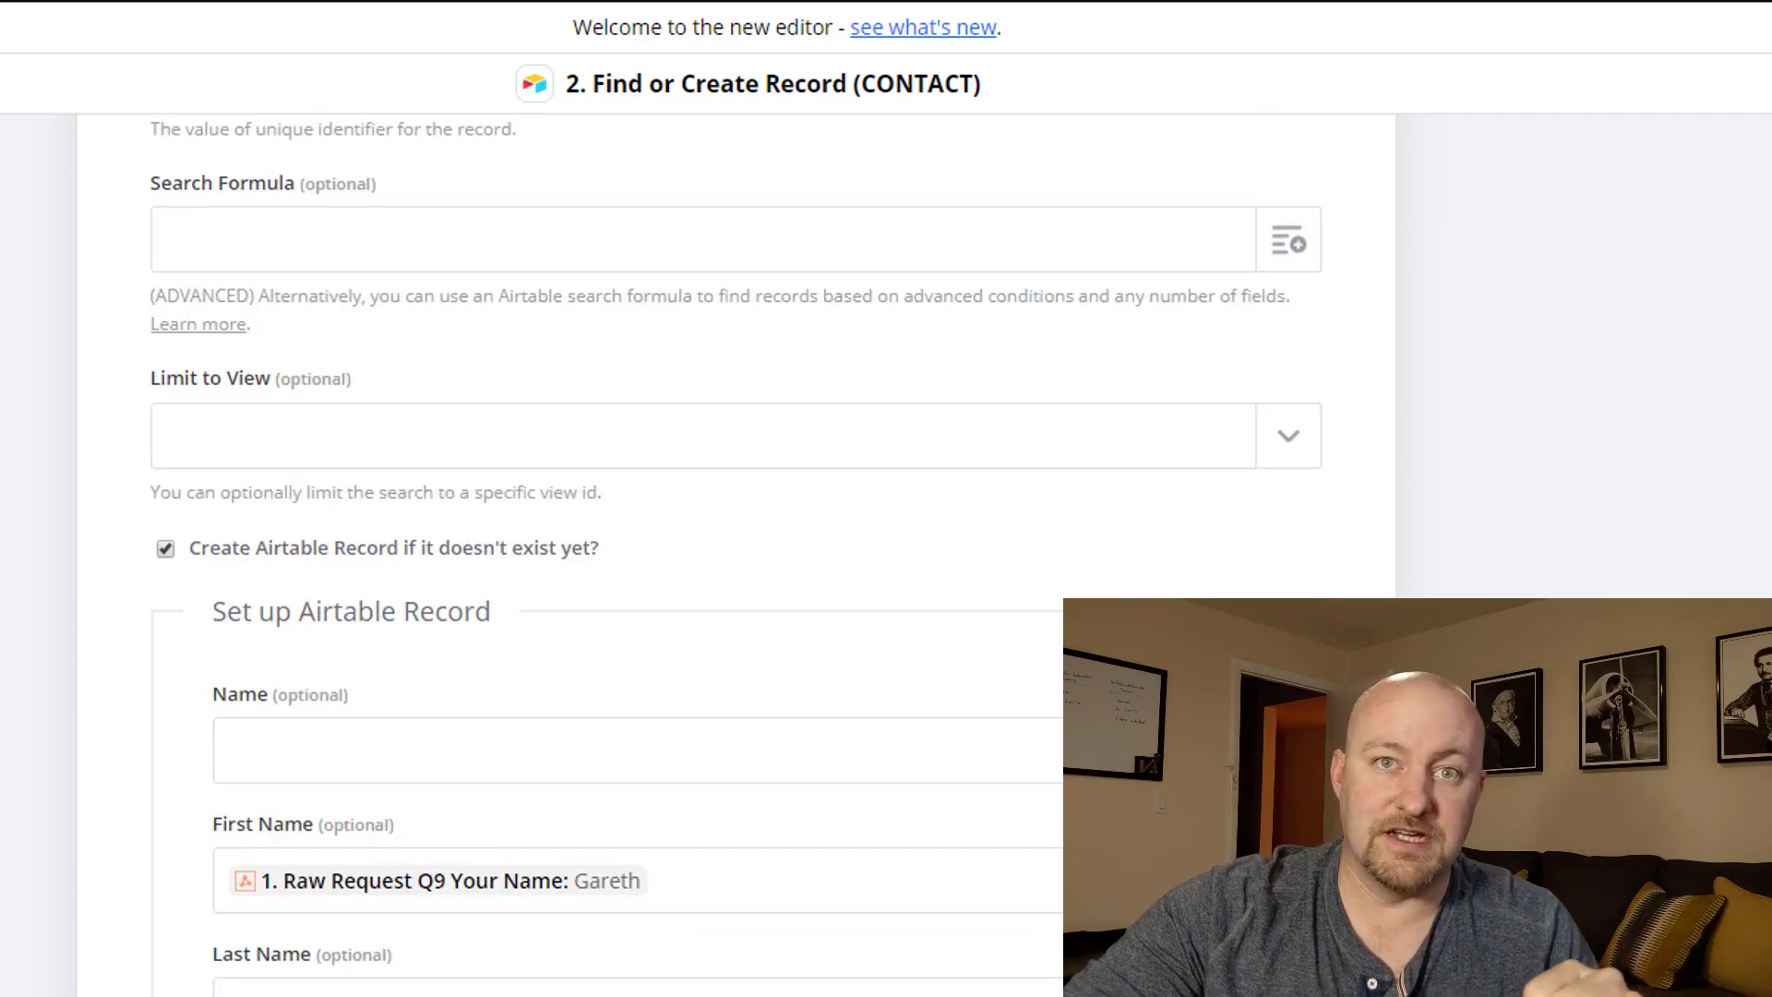
Open the Create Record (FORM) step and show its Customize Record field settings.
{"action": "scroll", "coordinate": [461, 755], "scroll_direction": "down", "scroll_amount": 8}
{"action": "scroll", "coordinate": [317, 981], "scroll_direction": "down", "scroll_amount": 3}
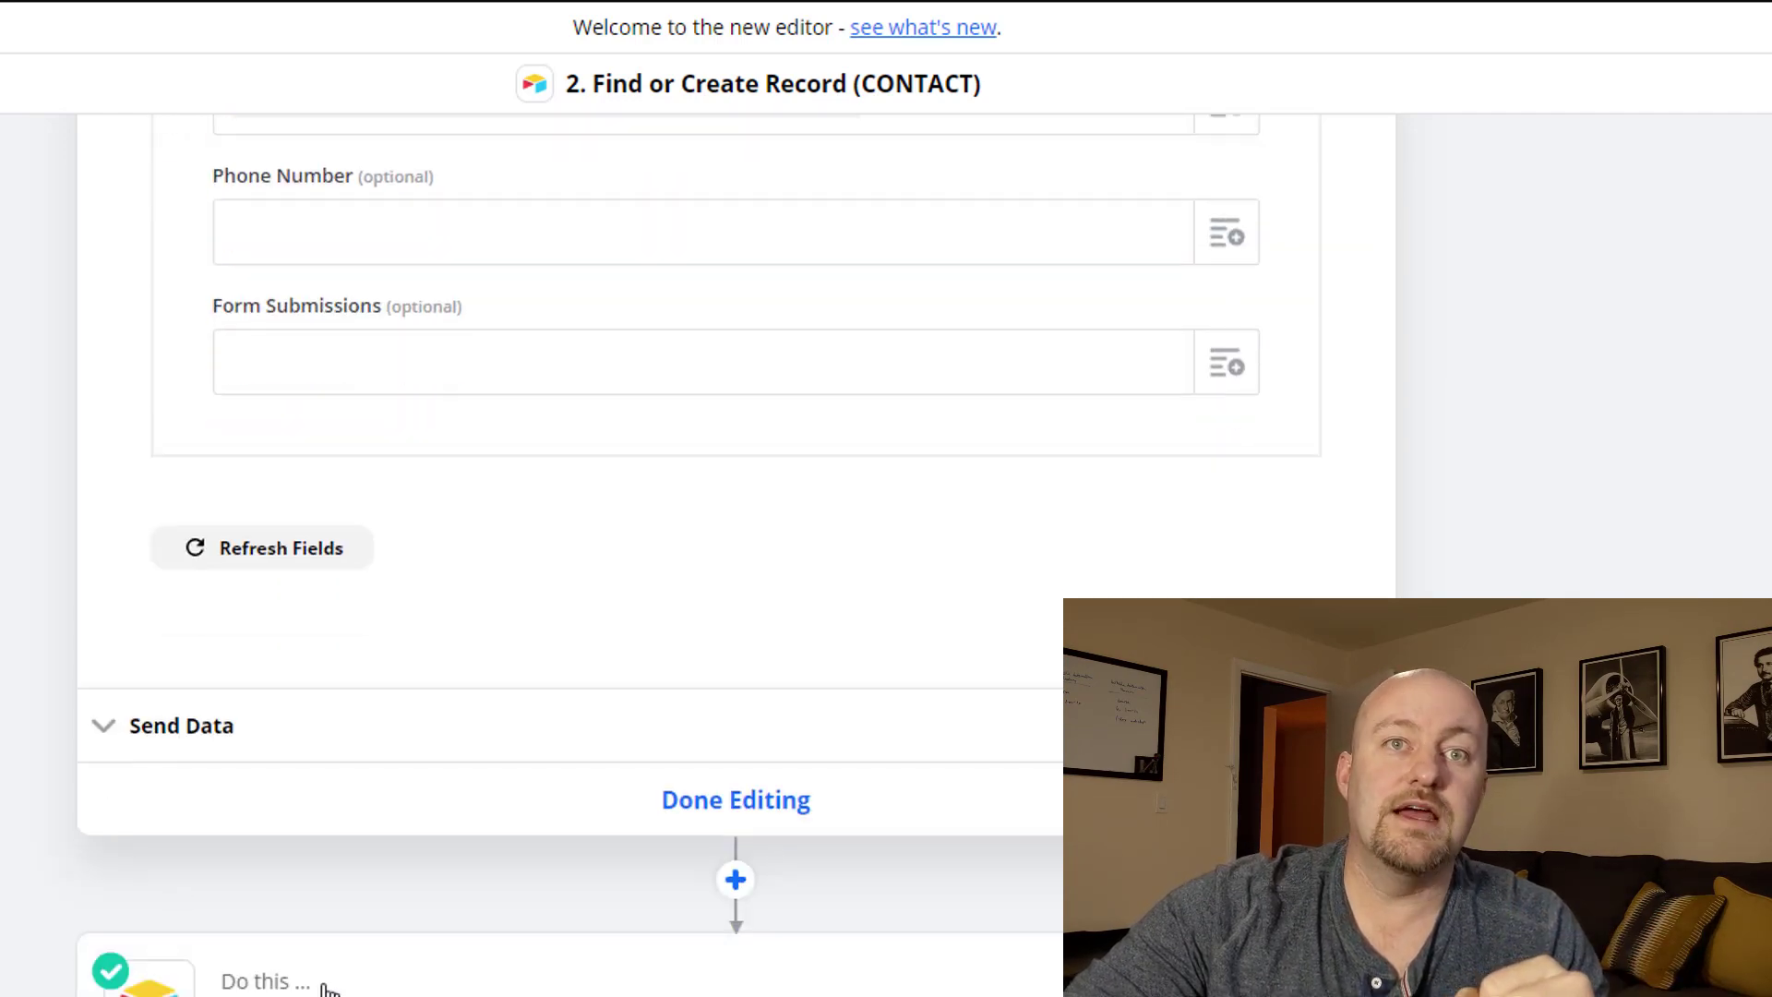
{"action": "left_click", "coordinate": [314, 980]}
{"action": "left_click", "coordinate": [182, 903]}
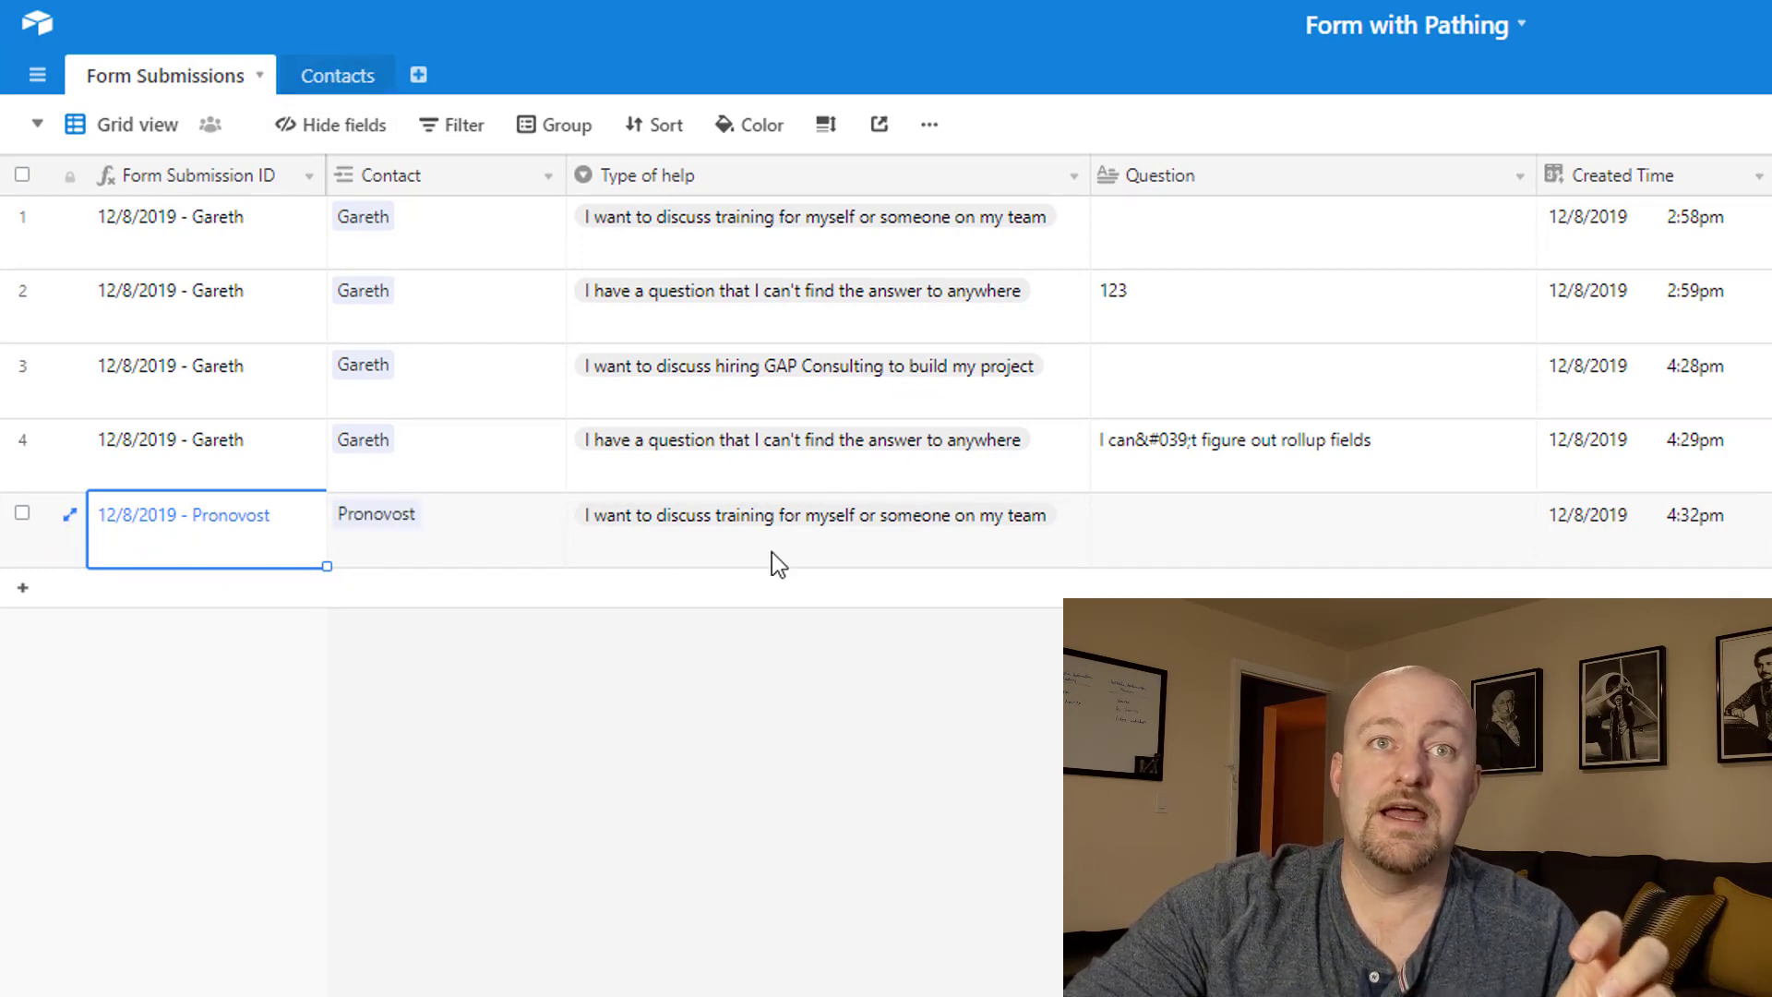
{"action": "left_click", "coordinate": [740, 540]}
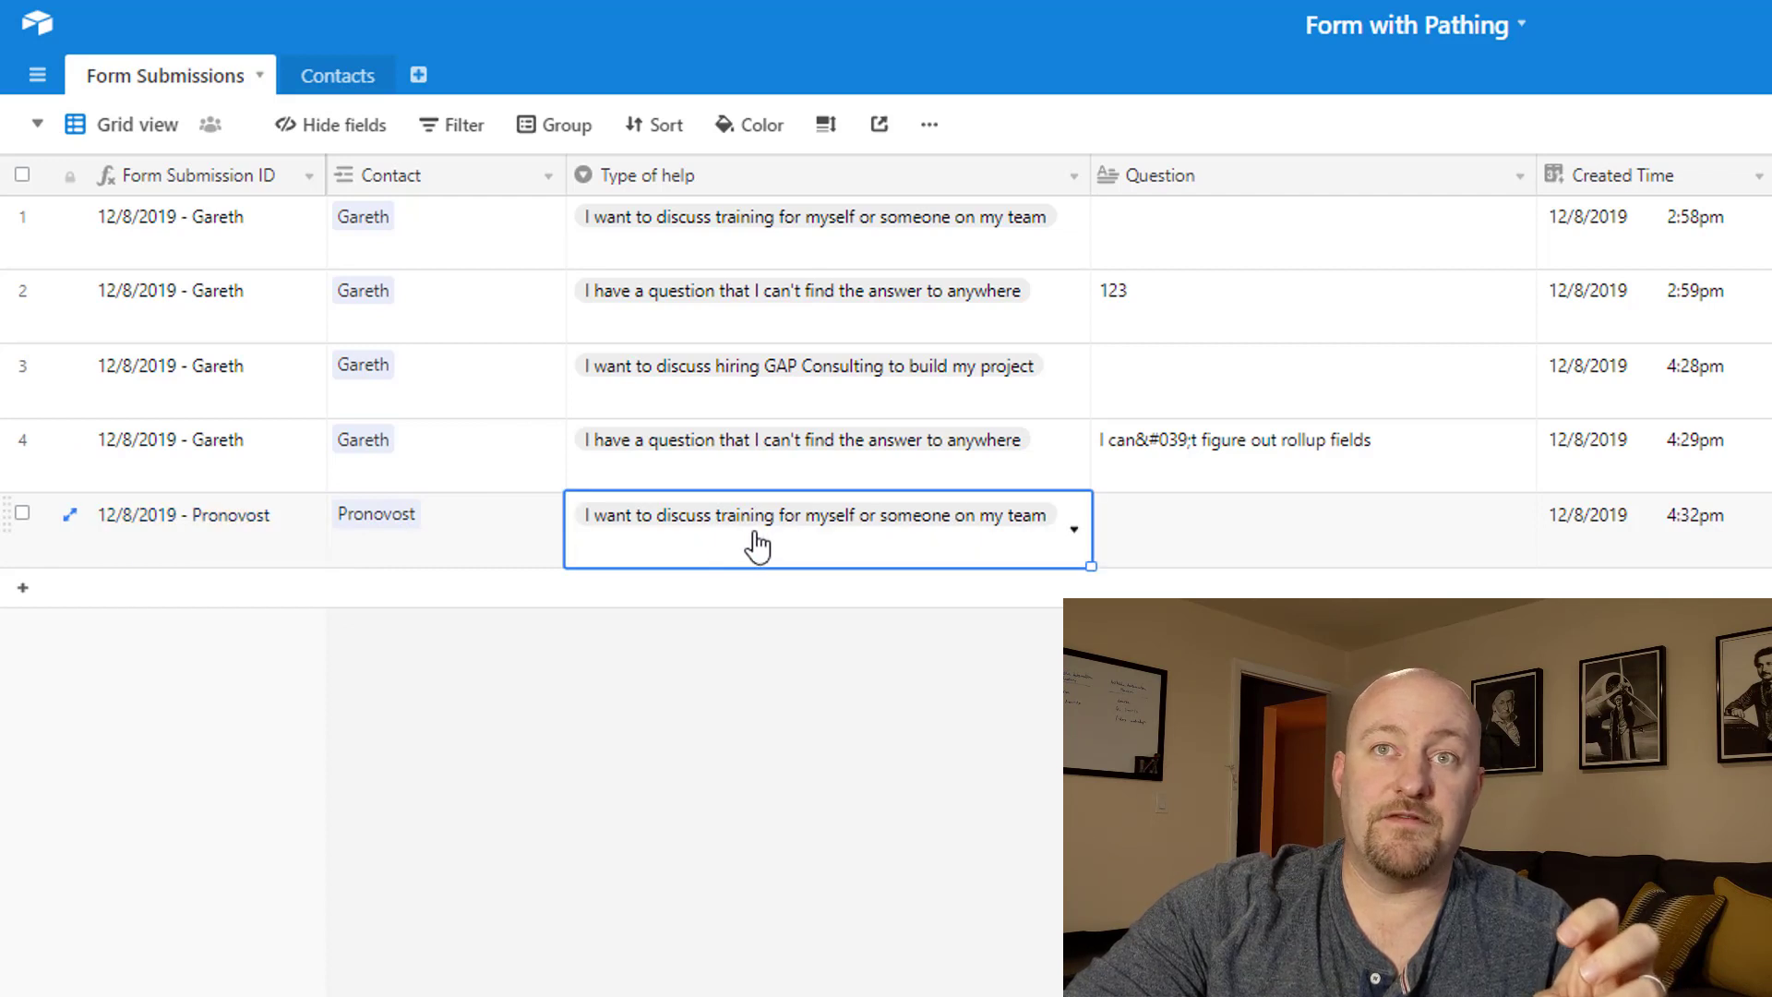
{"action": "left_click", "coordinate": [1199, 550]}
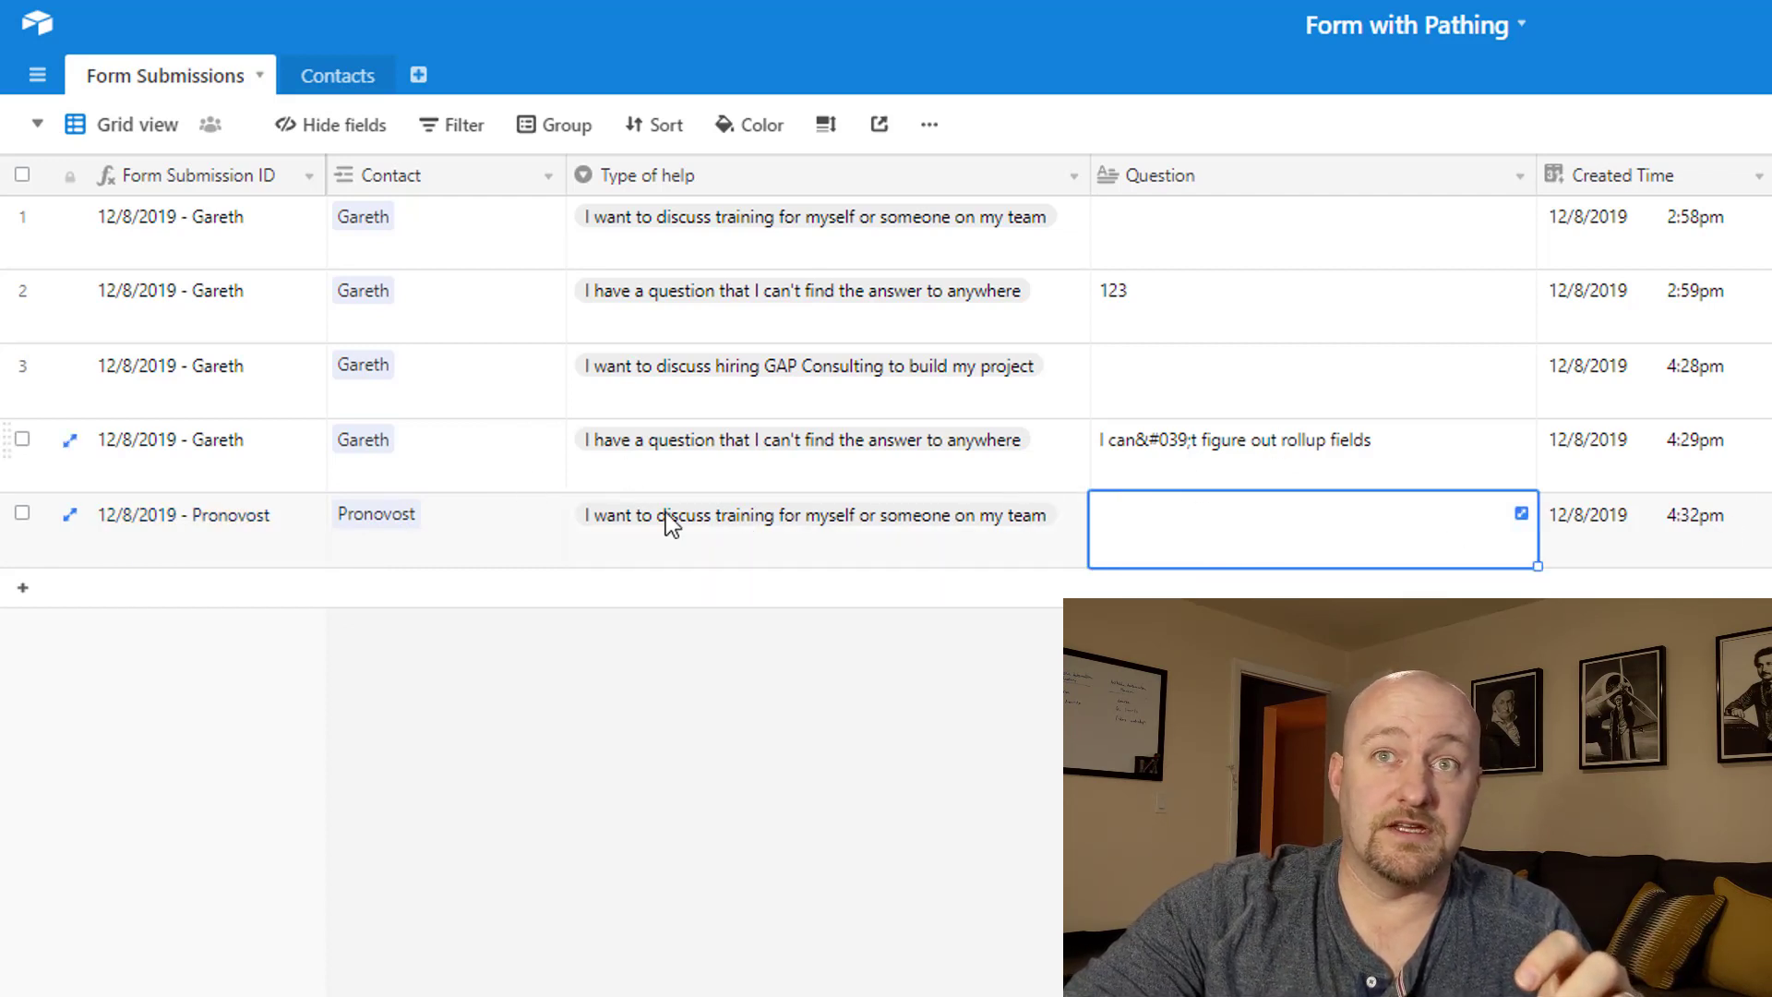
{"action": "left_click", "coordinate": [393, 532]}
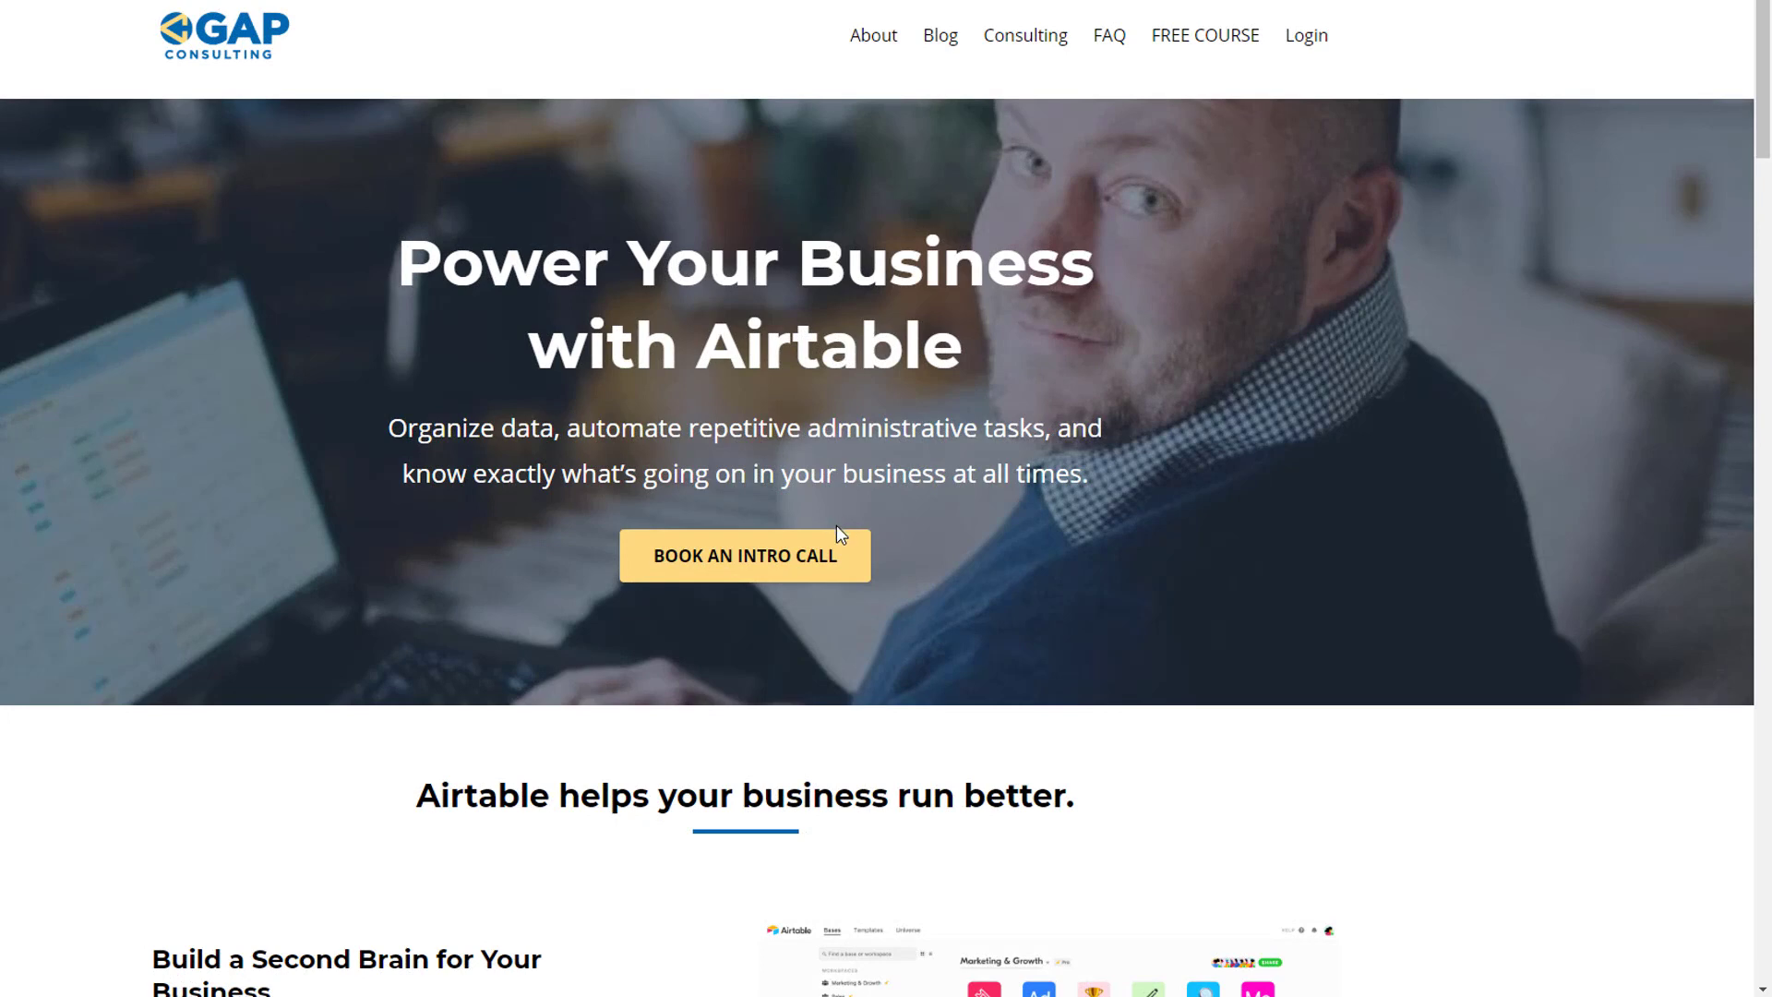
Browse the blog to the Zapier search formula article and peek at the free course page.
{"action": "left_click", "coordinate": [940, 37]}
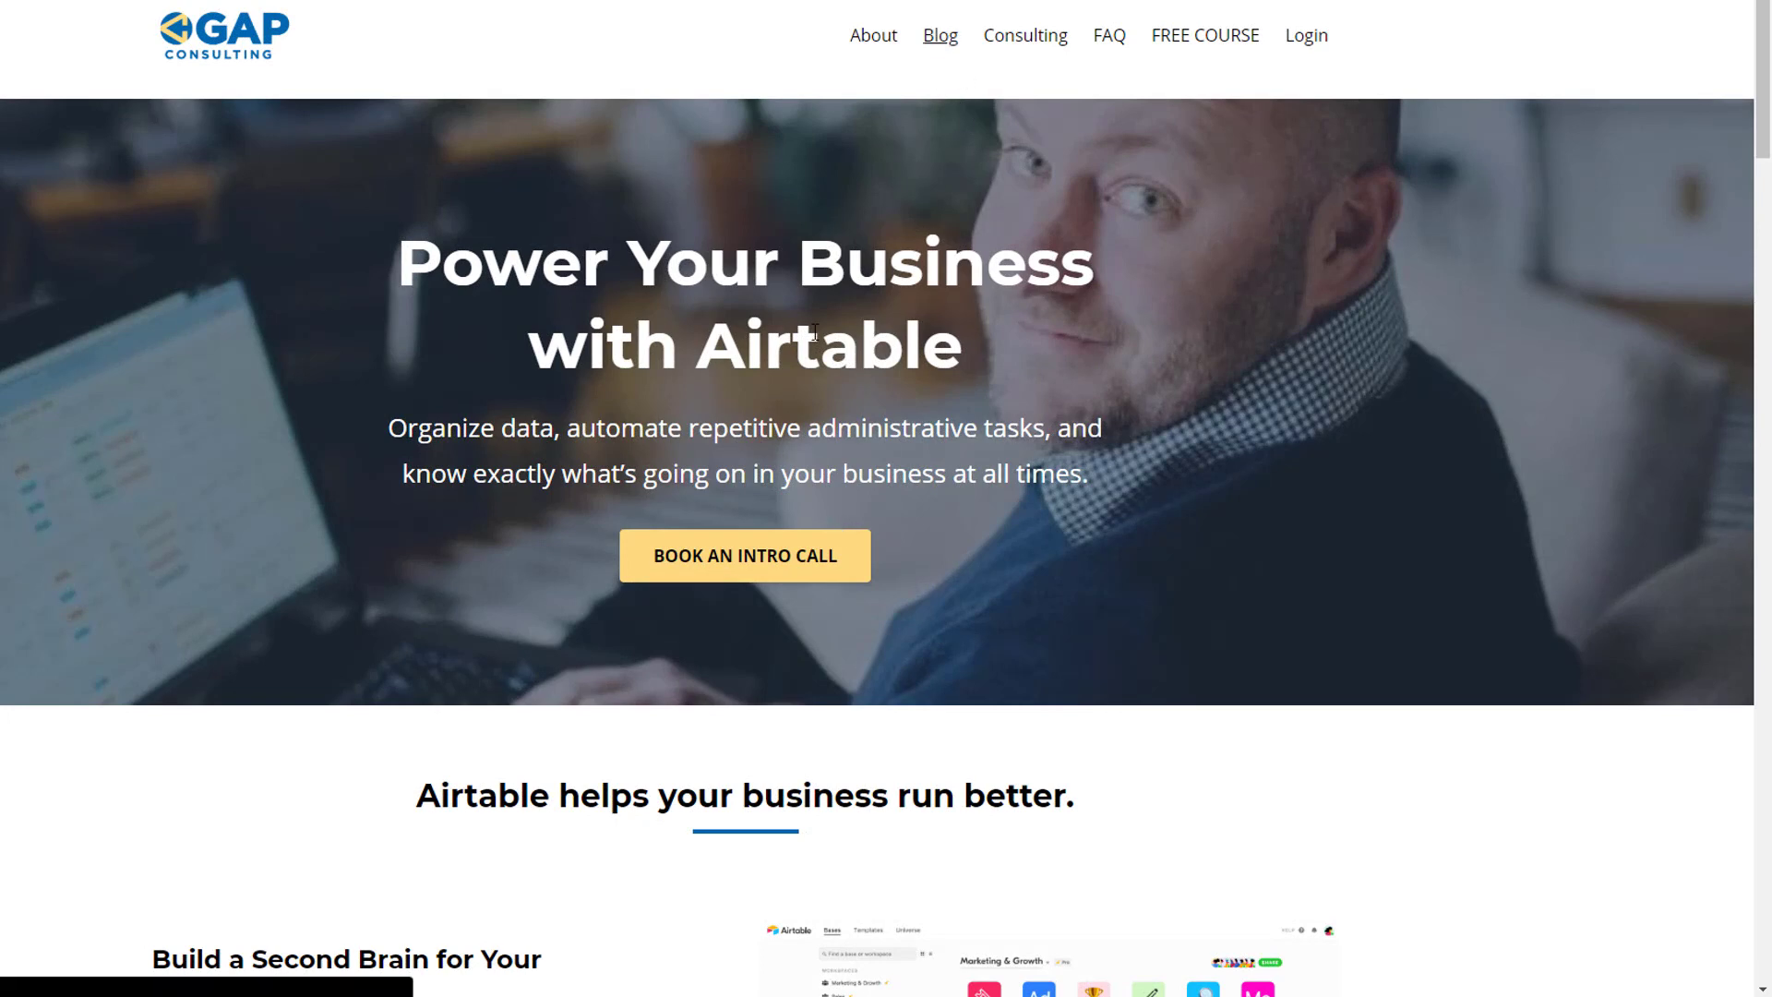
{"action": "scroll", "coordinate": [756, 403], "scroll_direction": "down", "scroll_amount": 6}
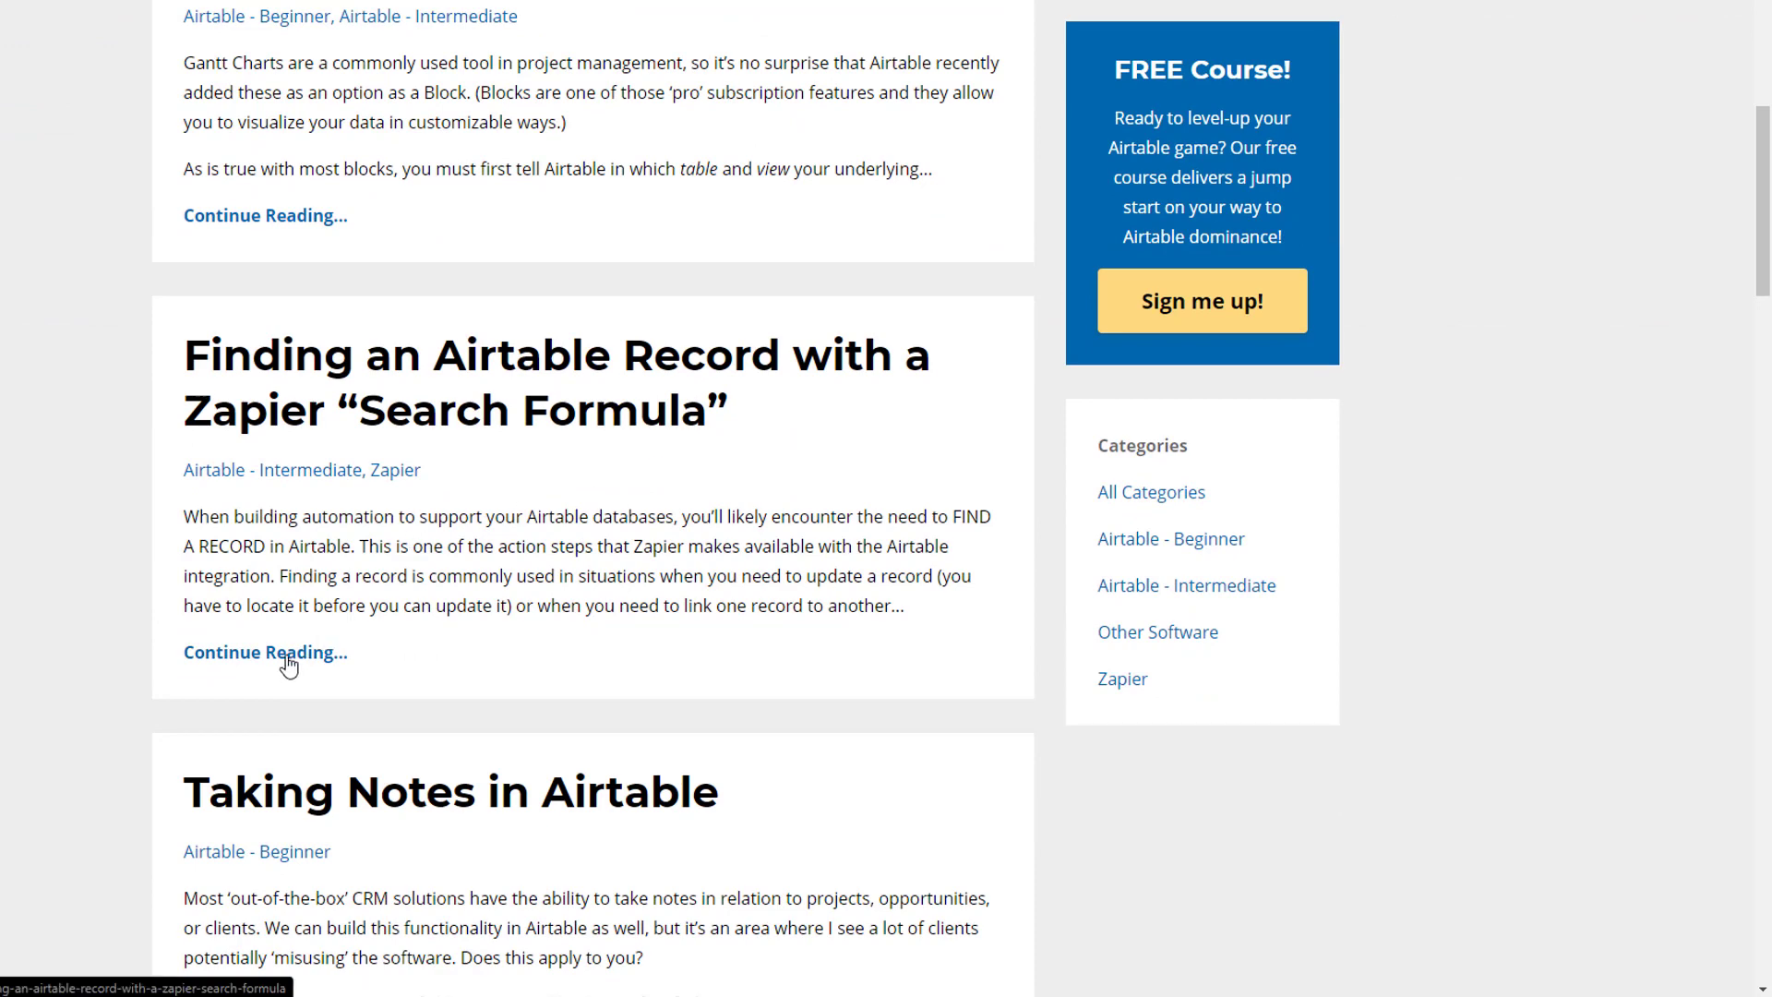
{"action": "left_click", "coordinate": [288, 655]}
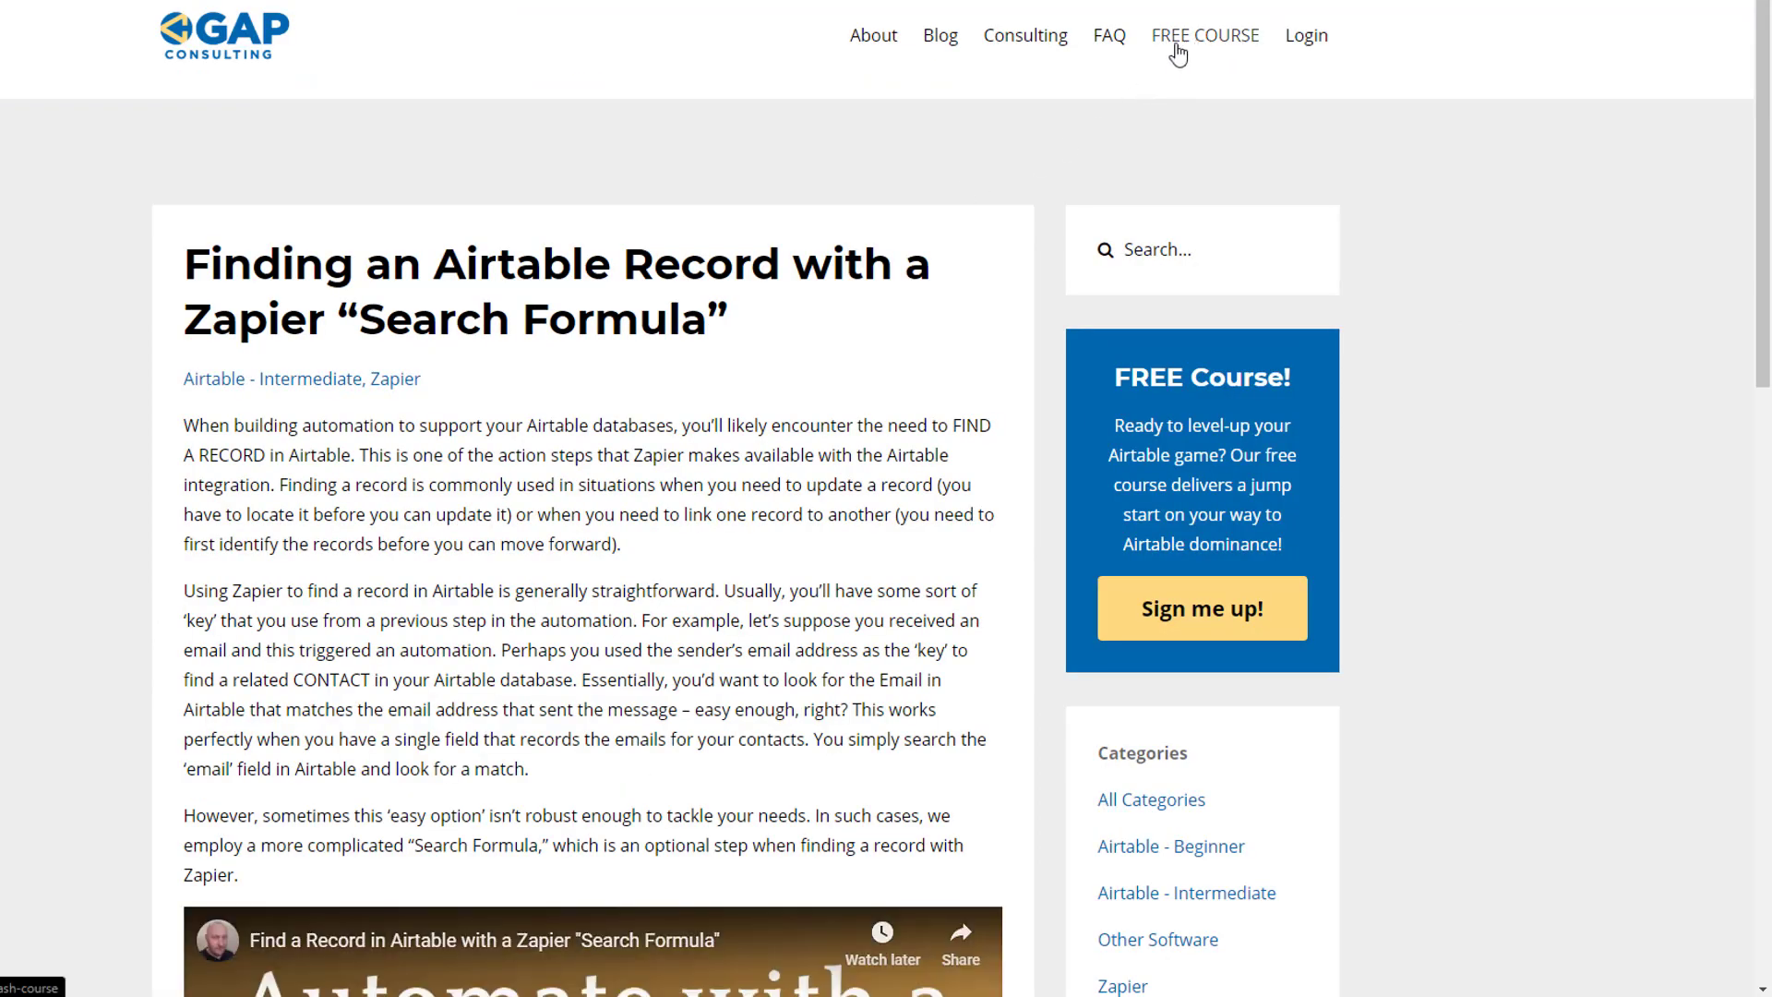
{"action": "left_click", "coordinate": [1206, 41]}
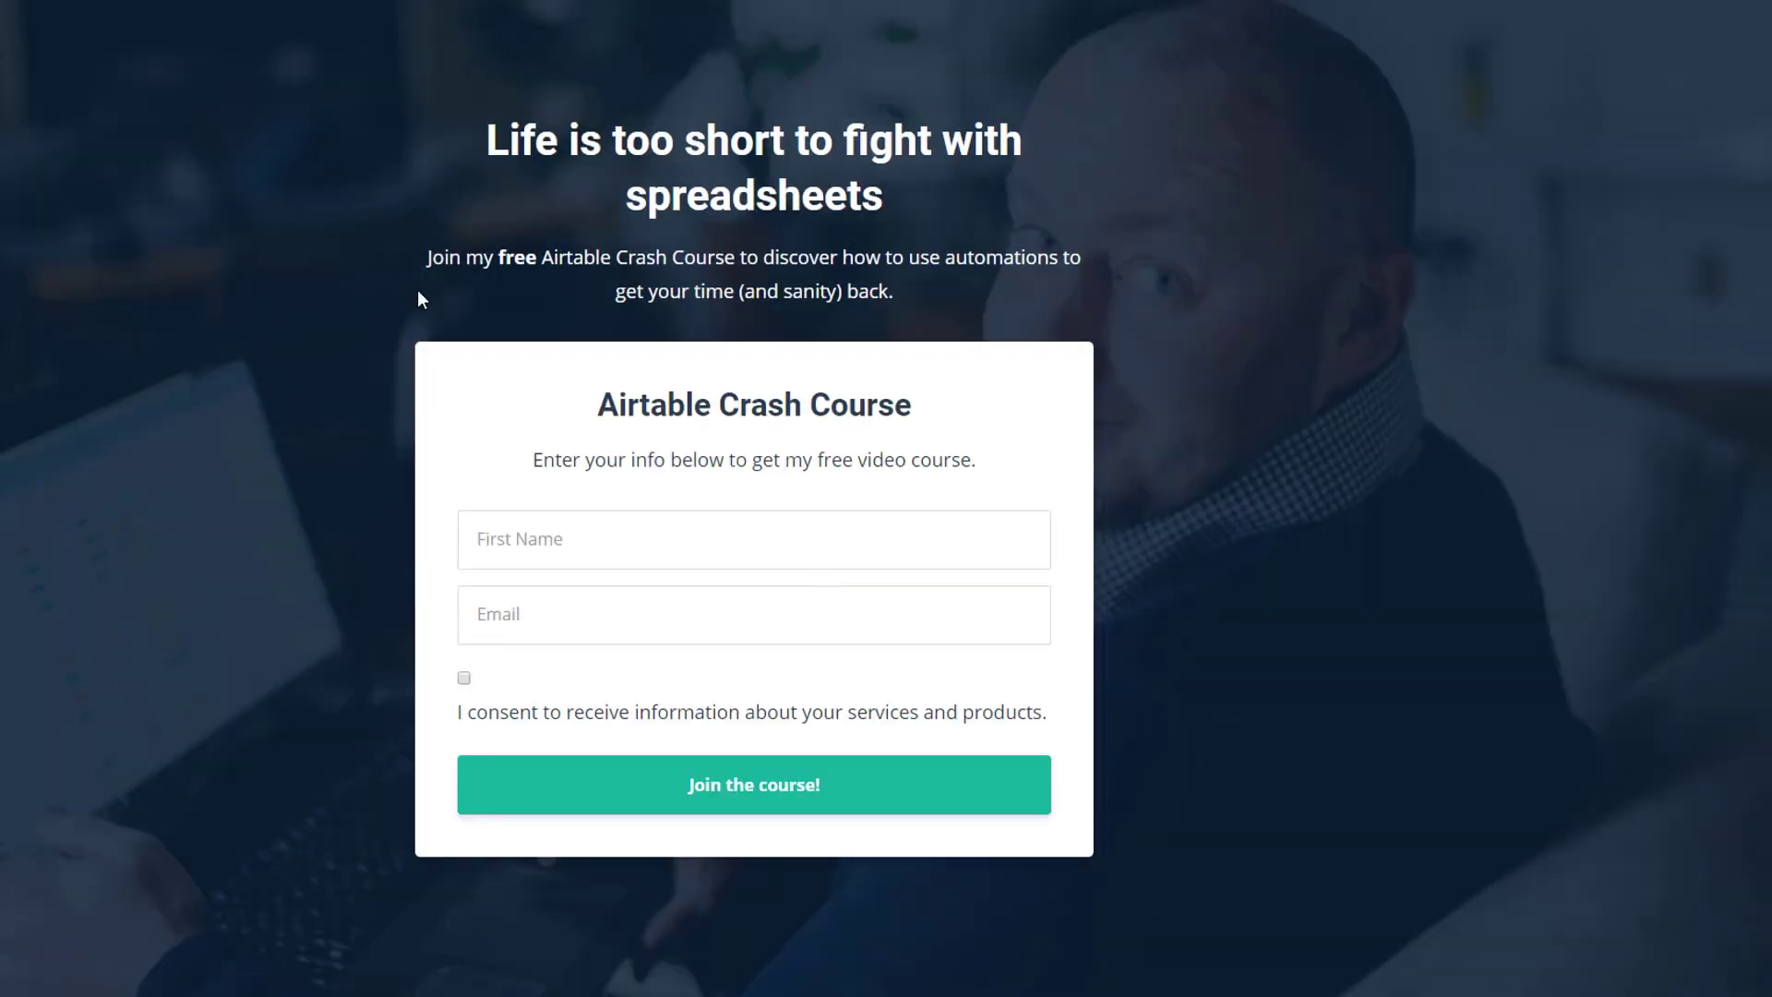
{"action": "key", "text": "alt+Left"}
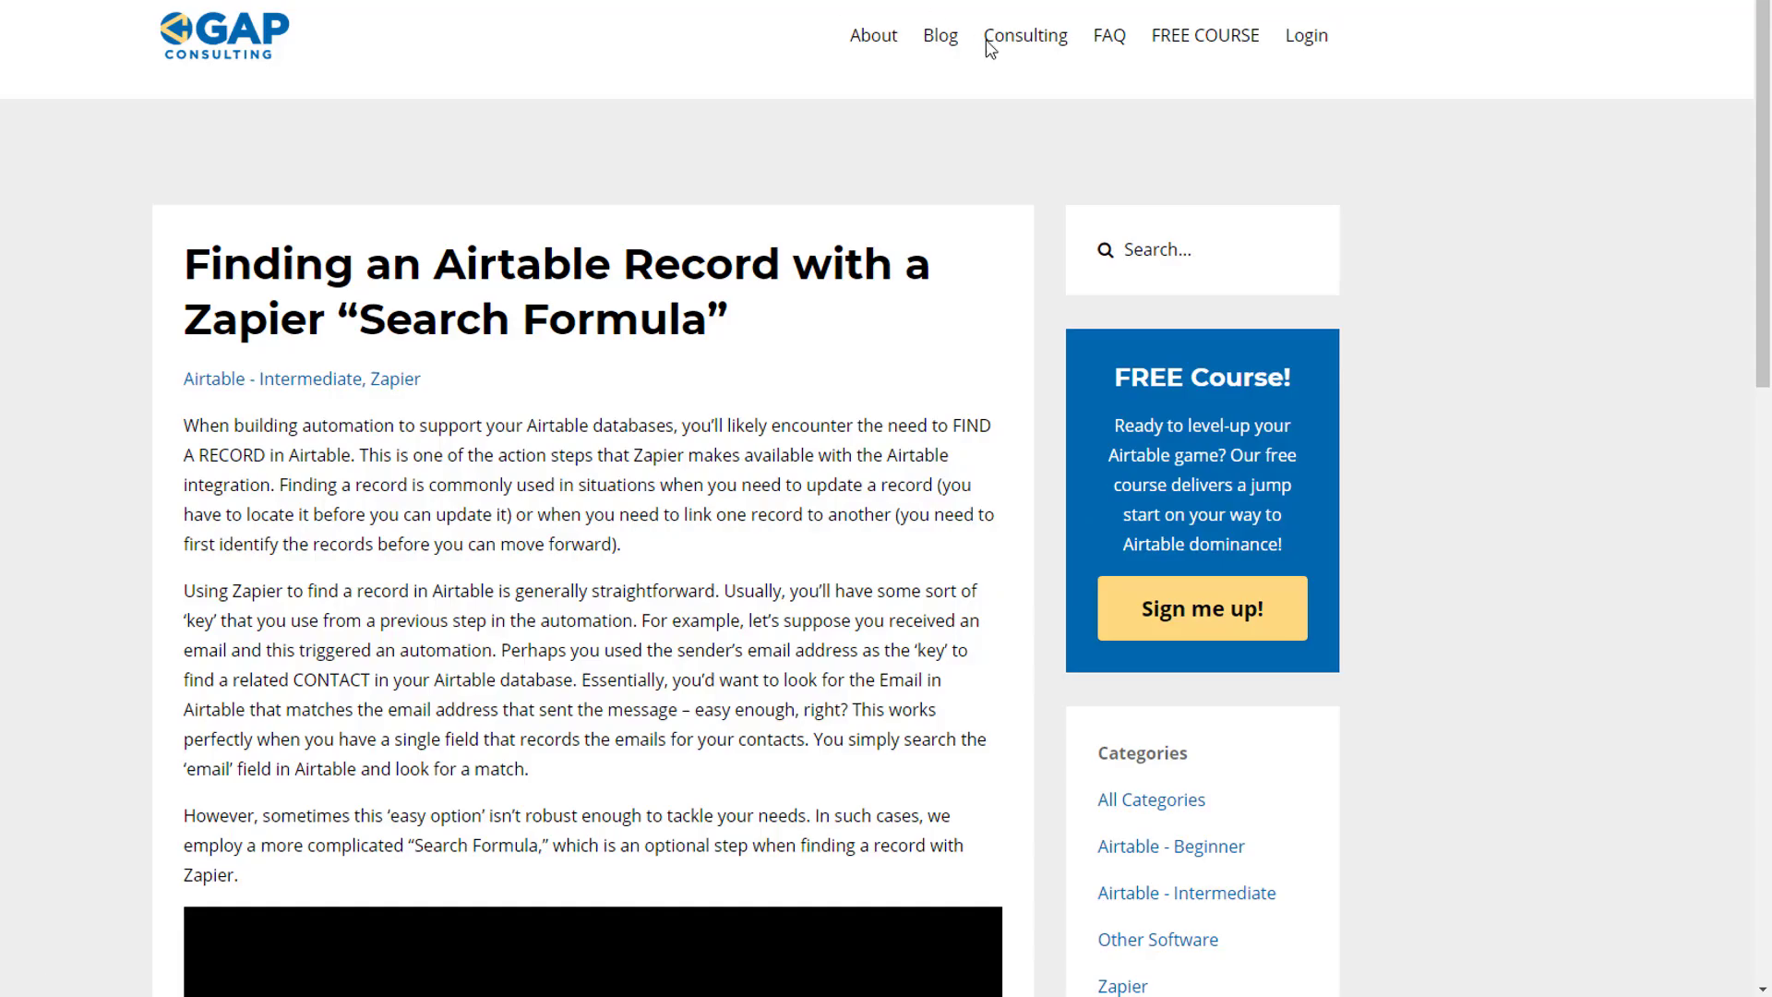
Open the intro call booking from Consulting and show December 5 available times.
{"action": "left_click", "coordinate": [1014, 42]}
{"action": "left_click", "coordinate": [746, 618]}
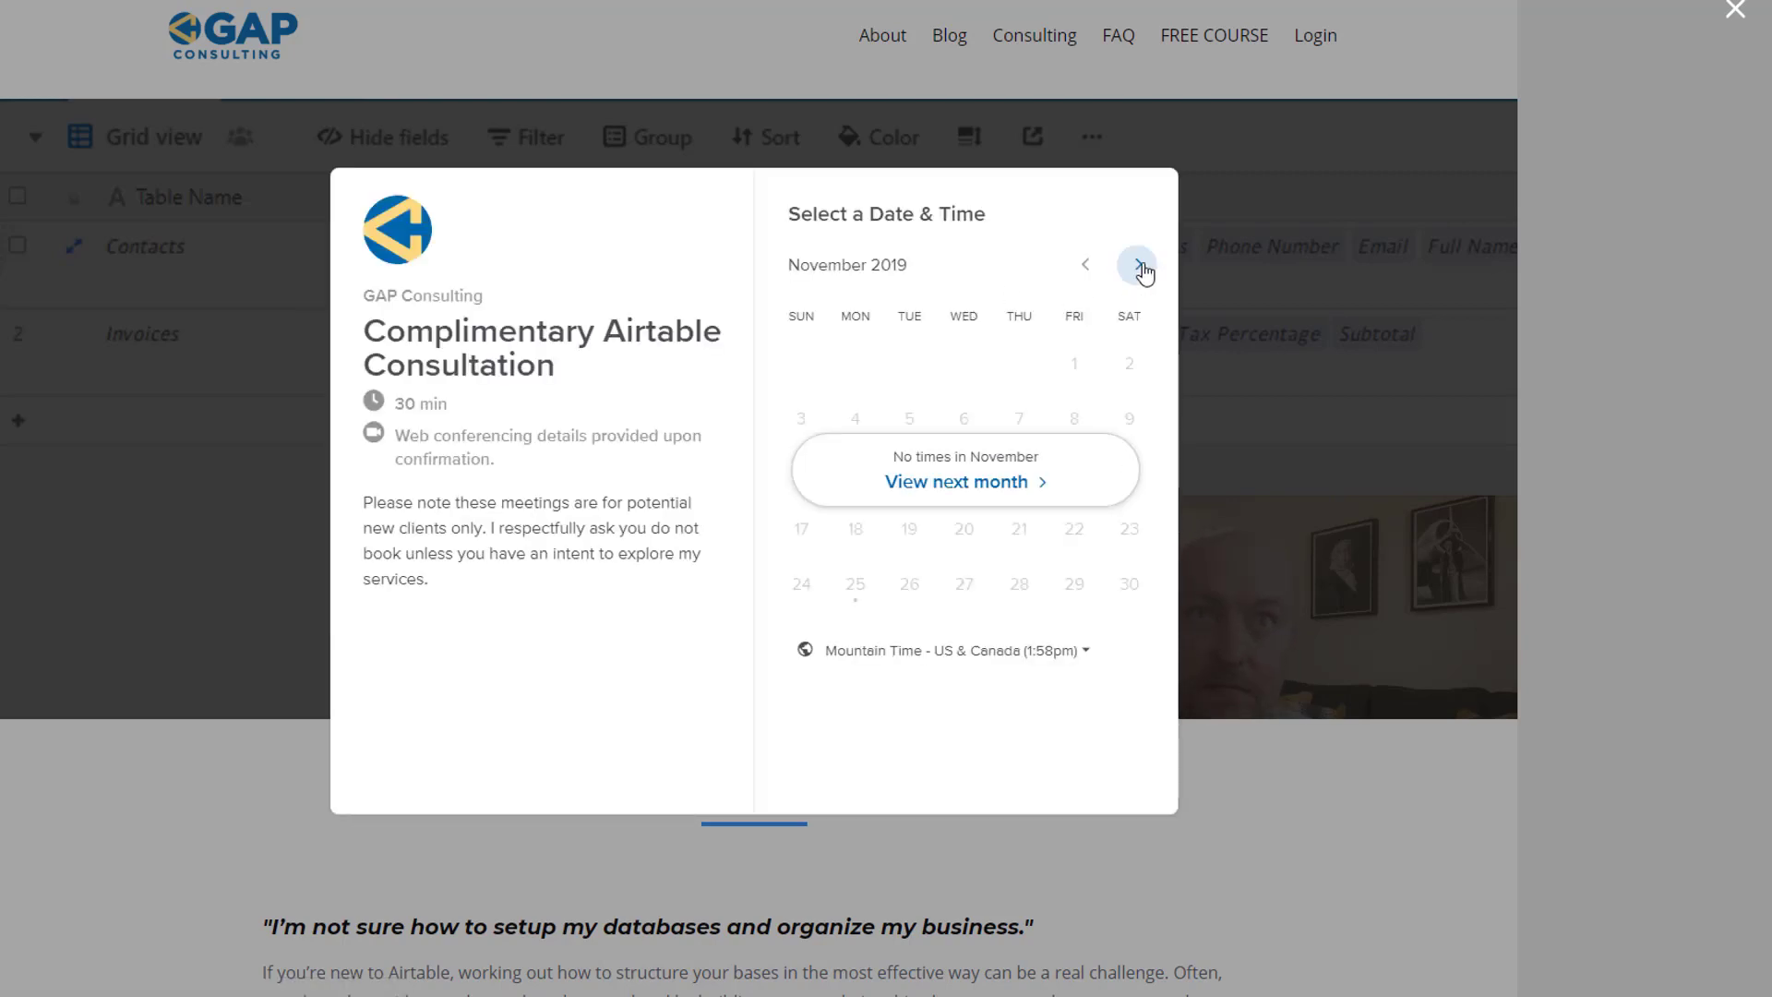
{"action": "left_click", "coordinate": [1140, 267]}
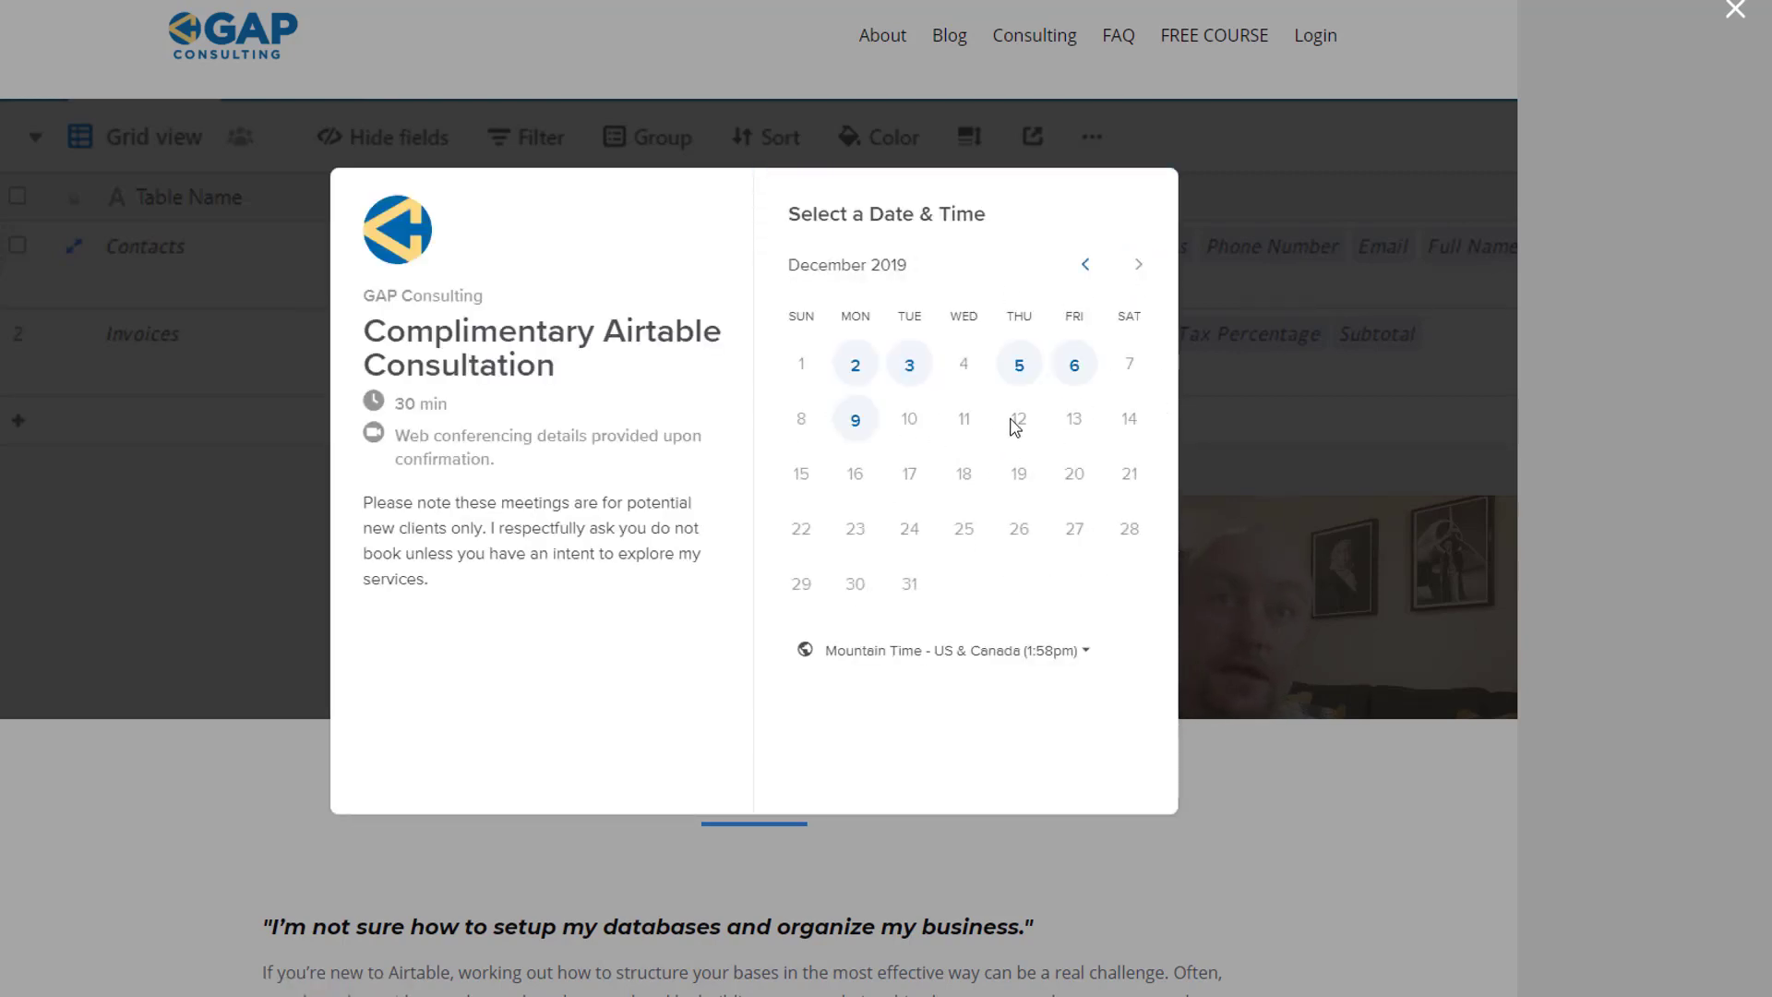
{"action": "left_click", "coordinate": [1019, 374]}
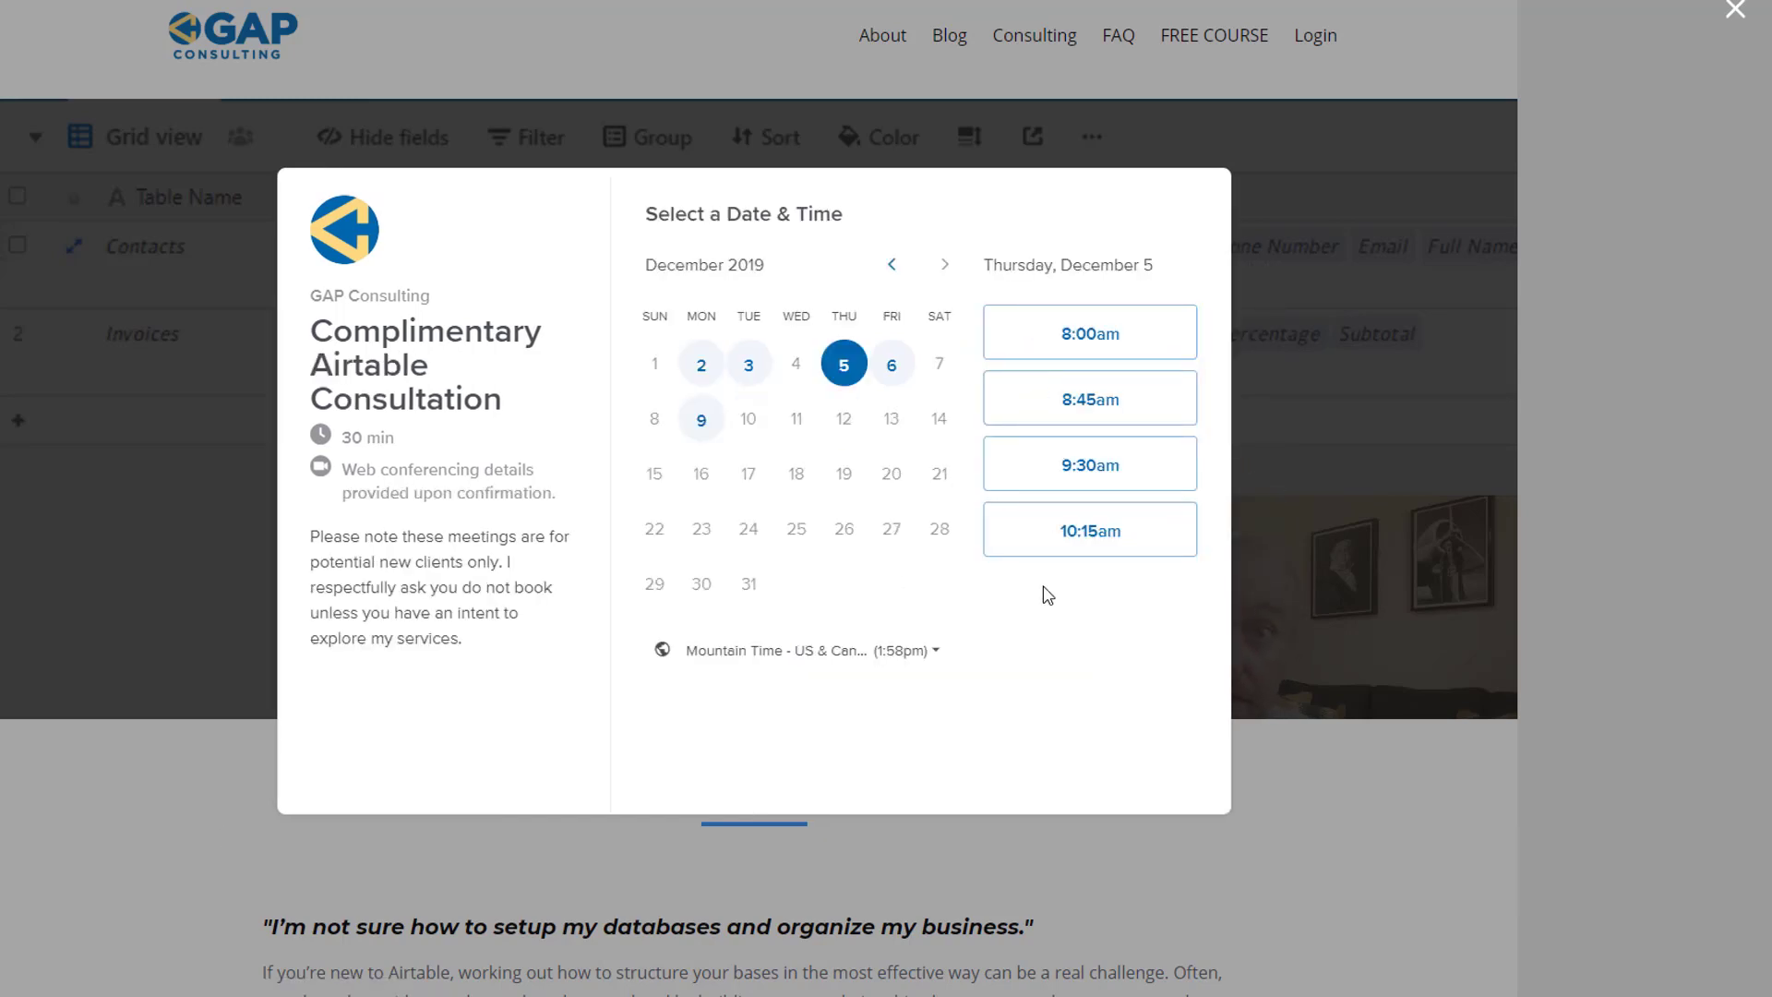